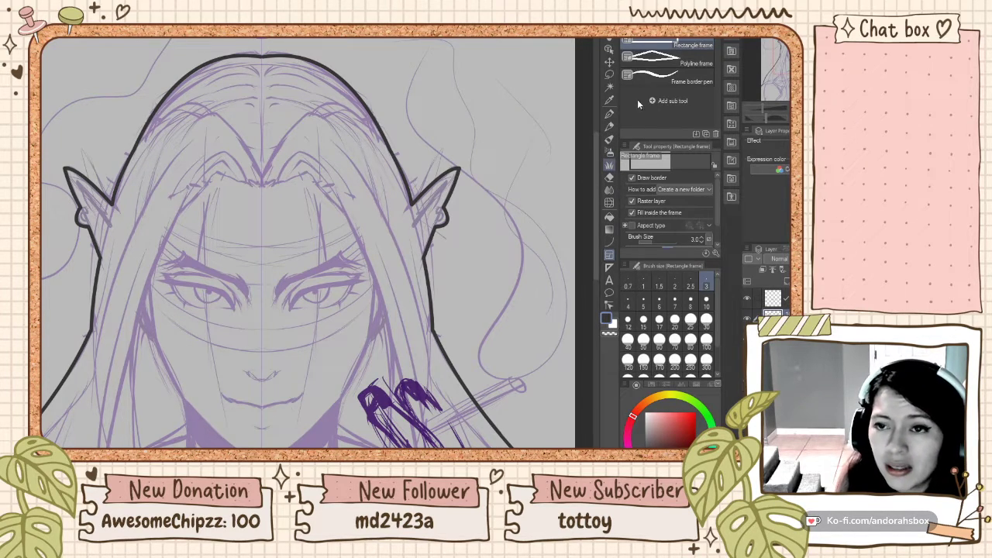
# - Draw a curved hairline edge with the size 30 Curve tool across the ear's base, joining the upper and lower head outline
pyautogui.click(610, 242)
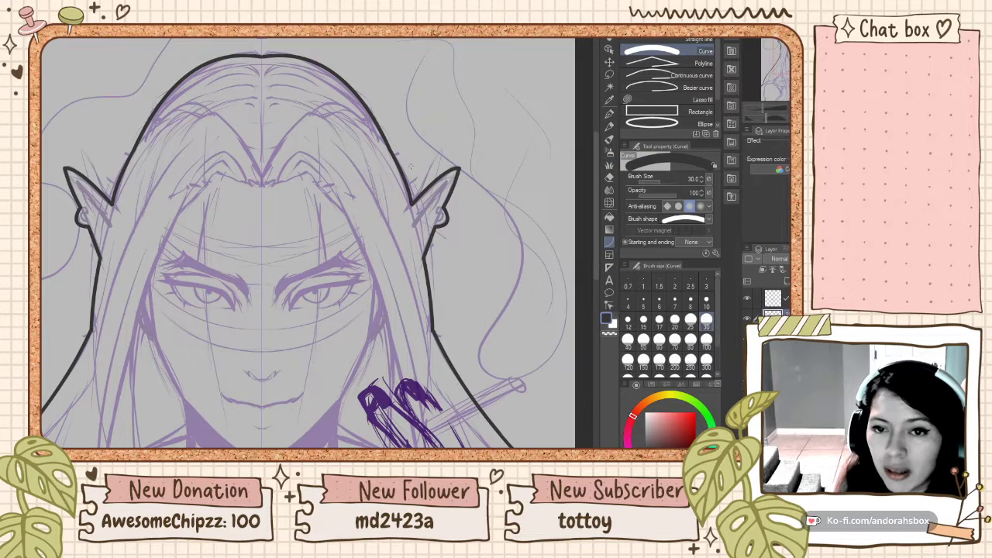
pyautogui.moveTo(405, 183); pyautogui.dragTo(430, 288)
pyautogui.hotkey('ctrl', 'z')
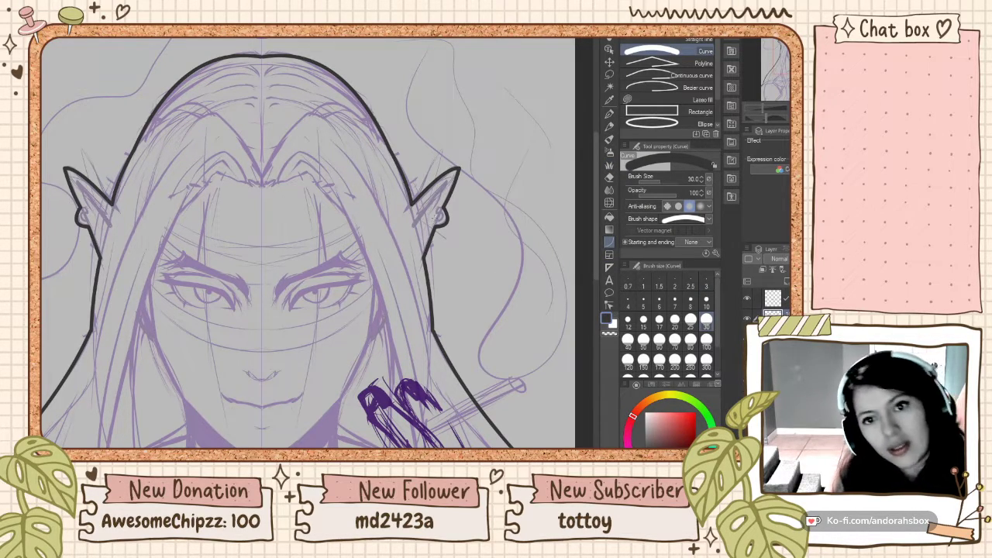
pyautogui.moveTo(411, 200); pyautogui.dragTo(428, 277)
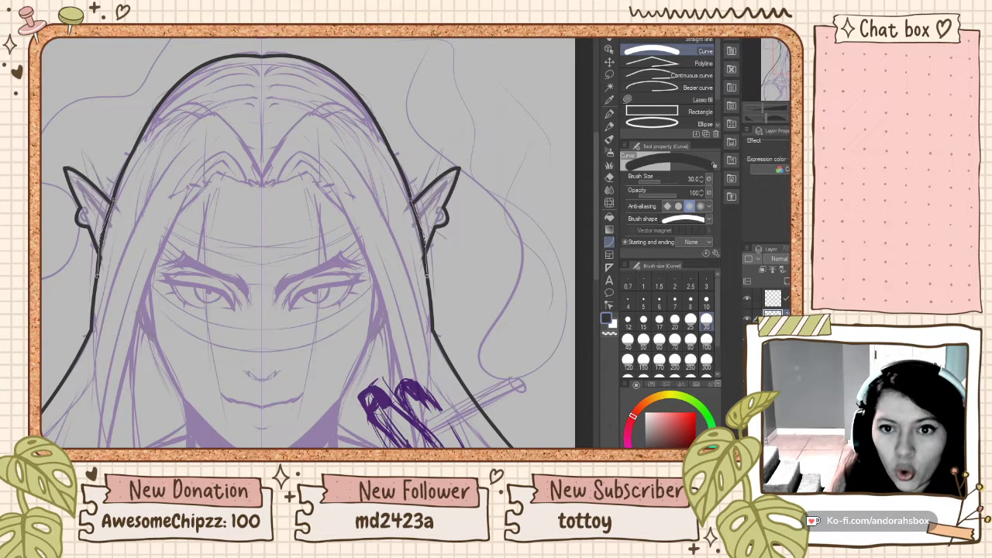
pyautogui.click(422, 235)
pyautogui.scroll(-3, 356, 187)
pyautogui.scroll(3, 356, 187)
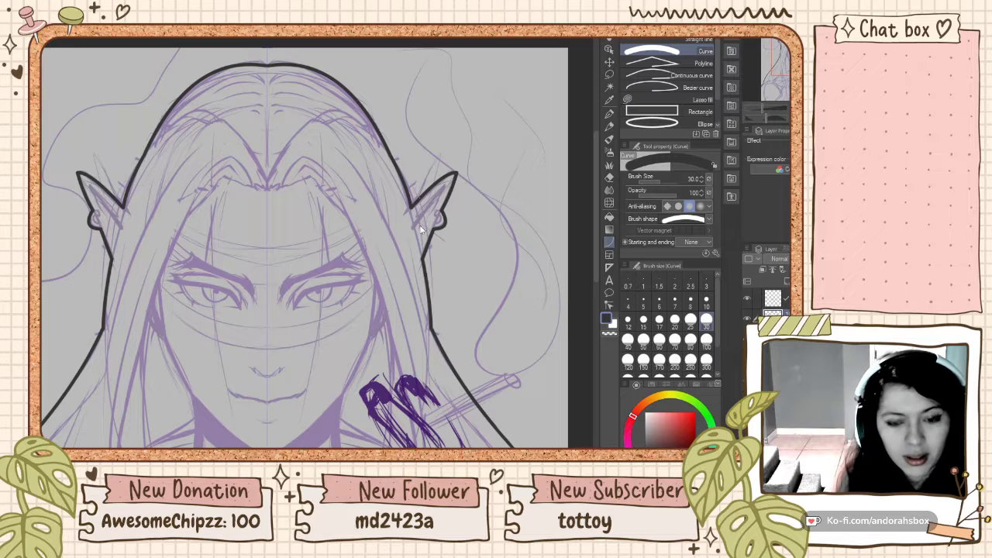
pyautogui.scroll(2, 415, 219)
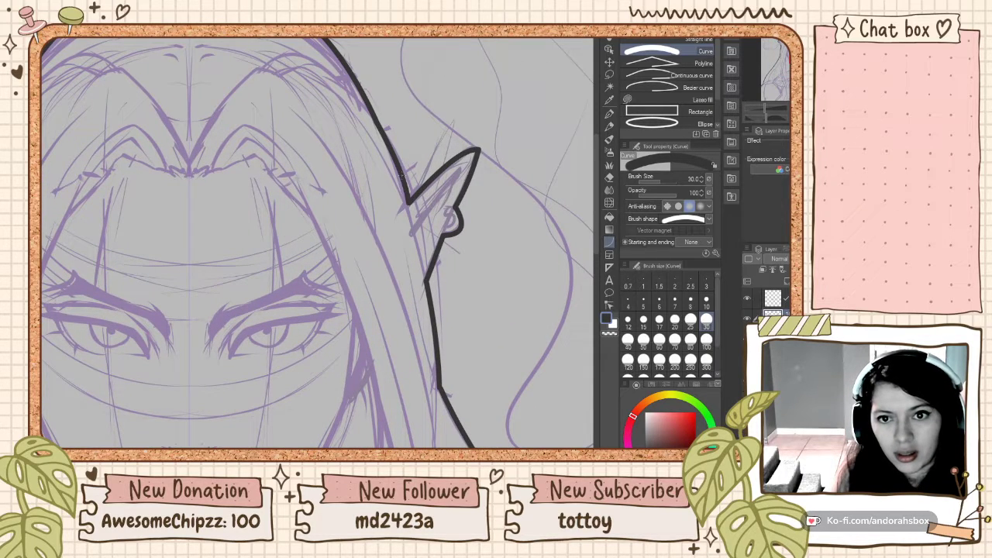
pyautogui.moveTo(402, 176); pyautogui.dragTo(429, 296)
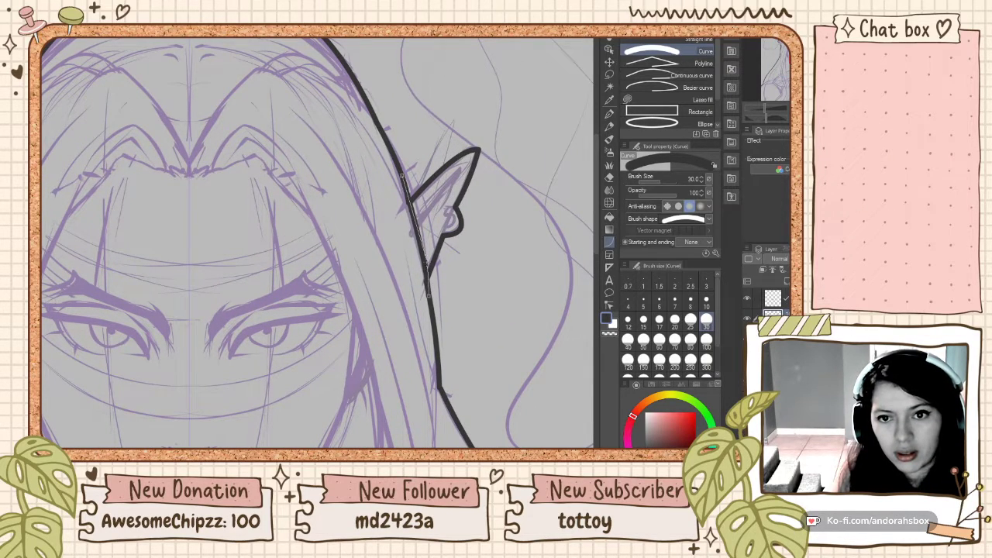
pyautogui.click(428, 257)
pyautogui.scroll(-2, 428, 256)
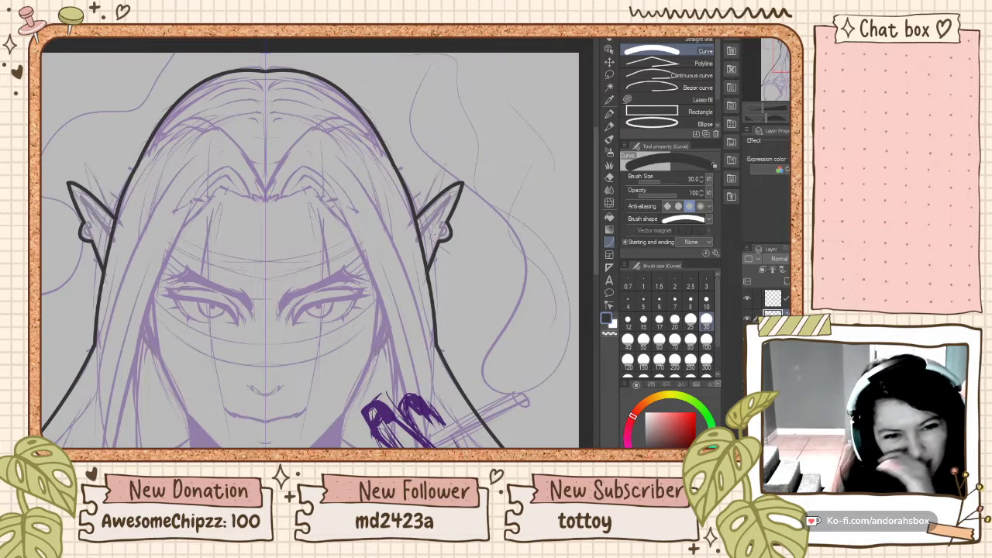
pyautogui.scroll(2, 388, 225)
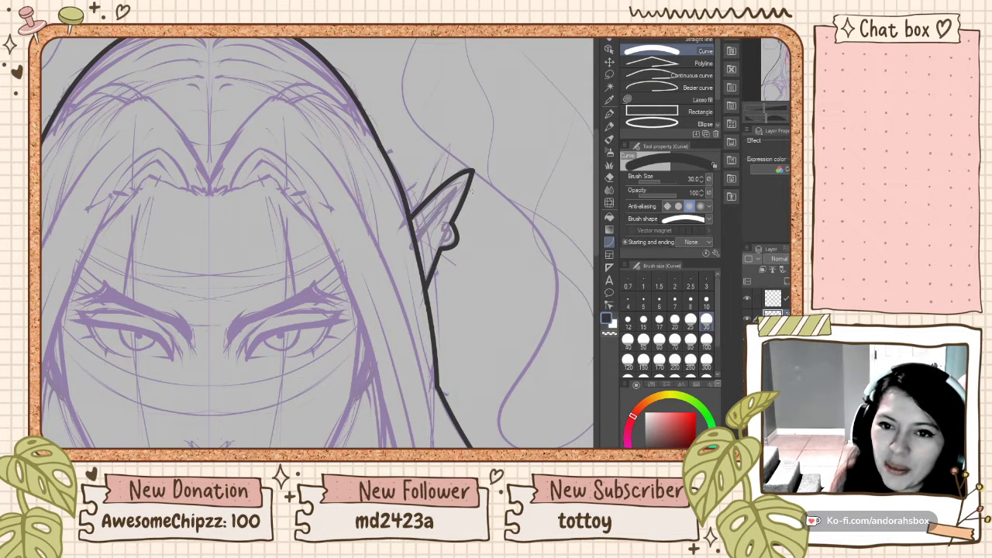
pyautogui.moveTo(415, 237); pyautogui.dragTo(439, 211)
pyautogui.click(441, 210)
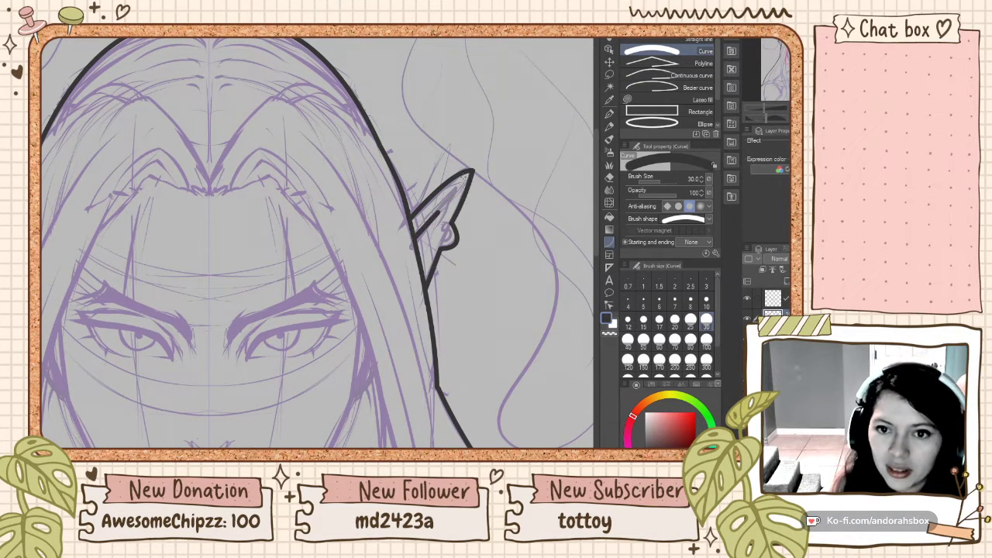
pyautogui.click(460, 184)
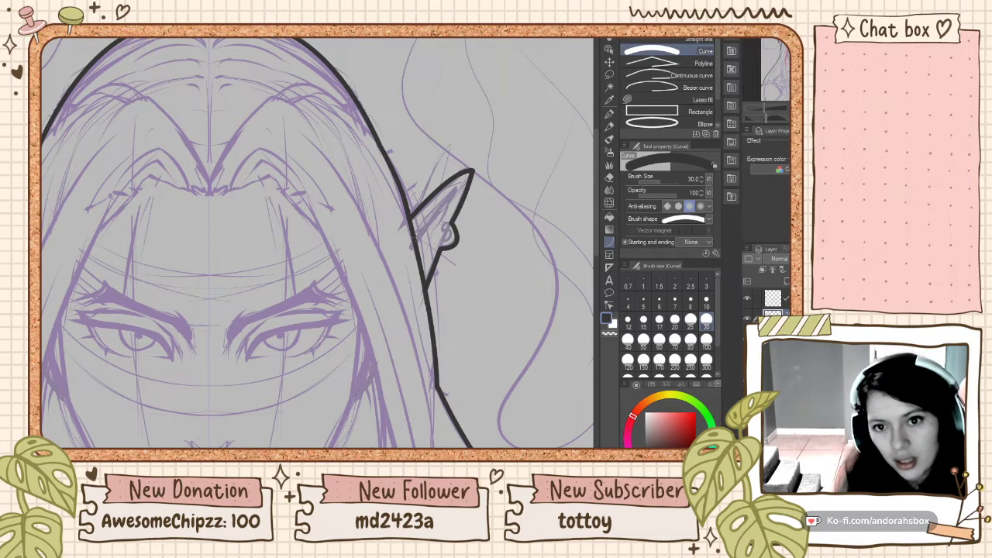
pyautogui.moveTo(417, 238); pyautogui.dragTo(463, 187)
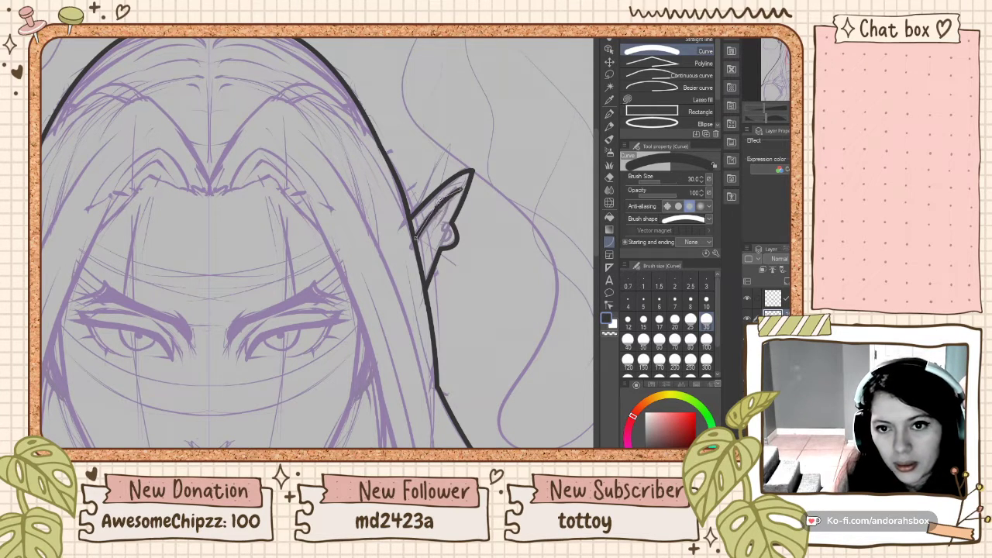
pyautogui.click(437, 200)
pyautogui.scroll(-3, 460, 191)
pyautogui.scroll(2, 479, 202)
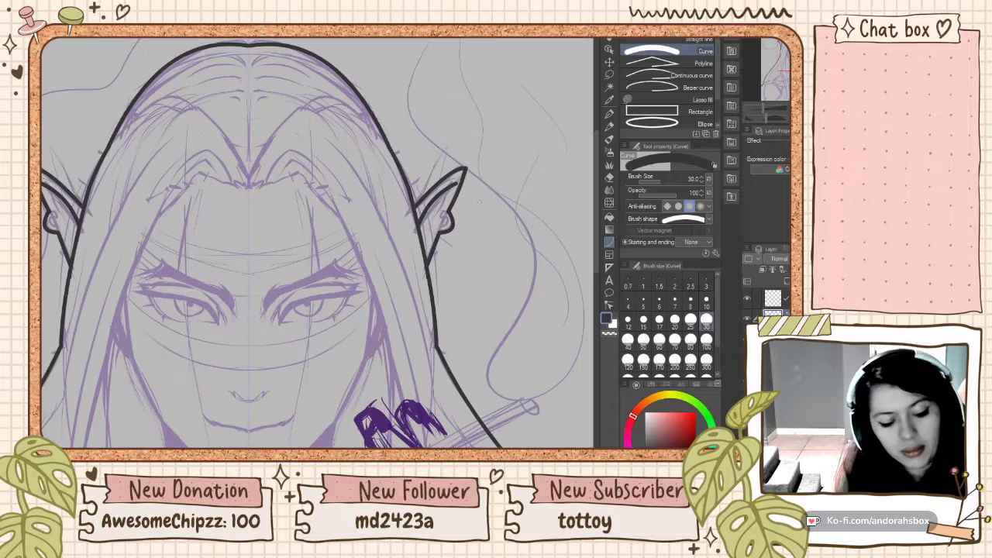
# - Draw a curve inside the ear from the hairline edge toward the tip, following the upper ear outline
pyautogui.scroll(2, 465, 199)
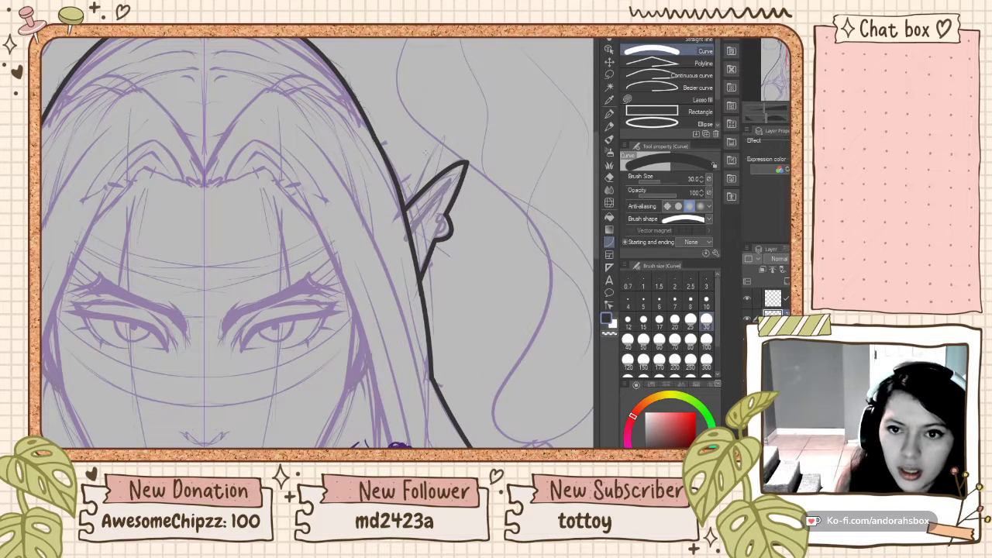
pyautogui.moveTo(410, 229); pyautogui.dragTo(453, 180)
pyautogui.click(426, 200)
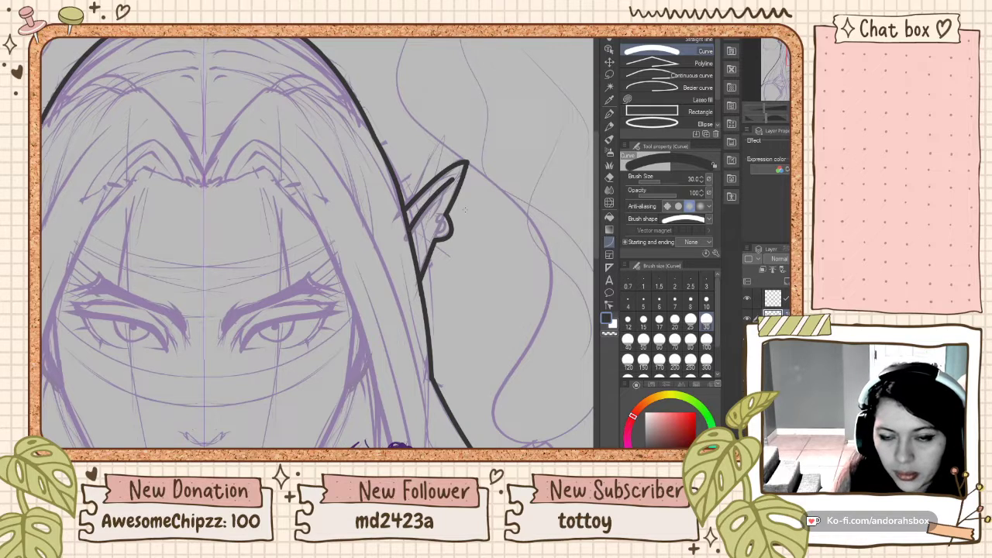
# - Ink the small ring earring and the lobe line inside it with the G-pen, and switch to the transparent colour
pyautogui.scroll(1, 465, 210)
pyautogui.click(609, 113)
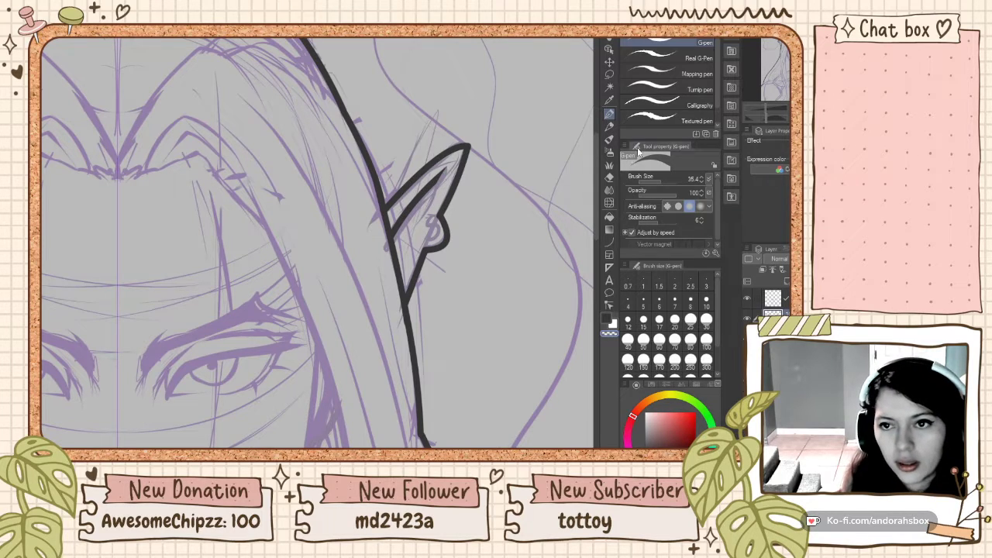
pyautogui.click(607, 319)
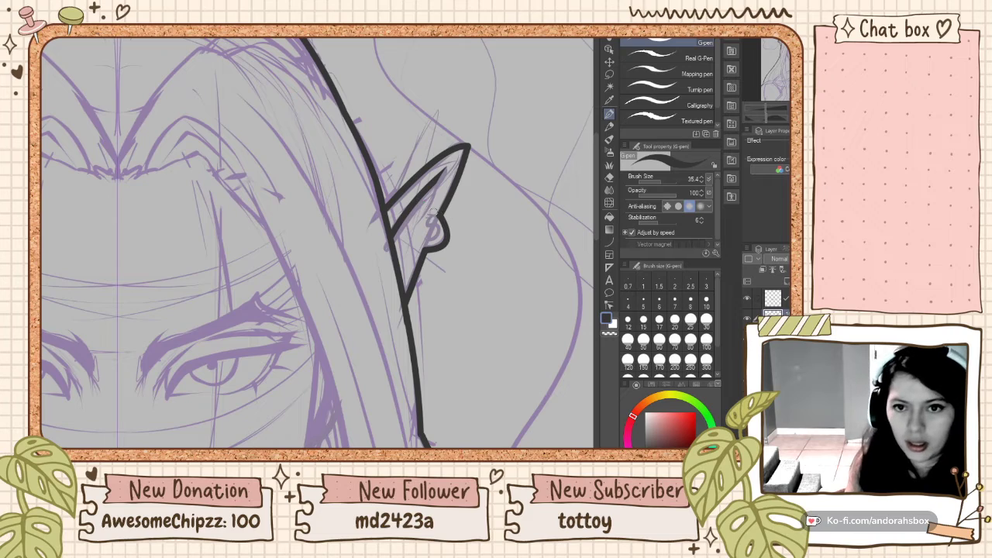
pyautogui.moveTo(431, 221); pyautogui.dragTo(446, 227)
pyautogui.hotkey('ctrl', 'z')
pyautogui.hotkey('ctrl', 'z')
pyautogui.hotkey('ctrl', 'z')
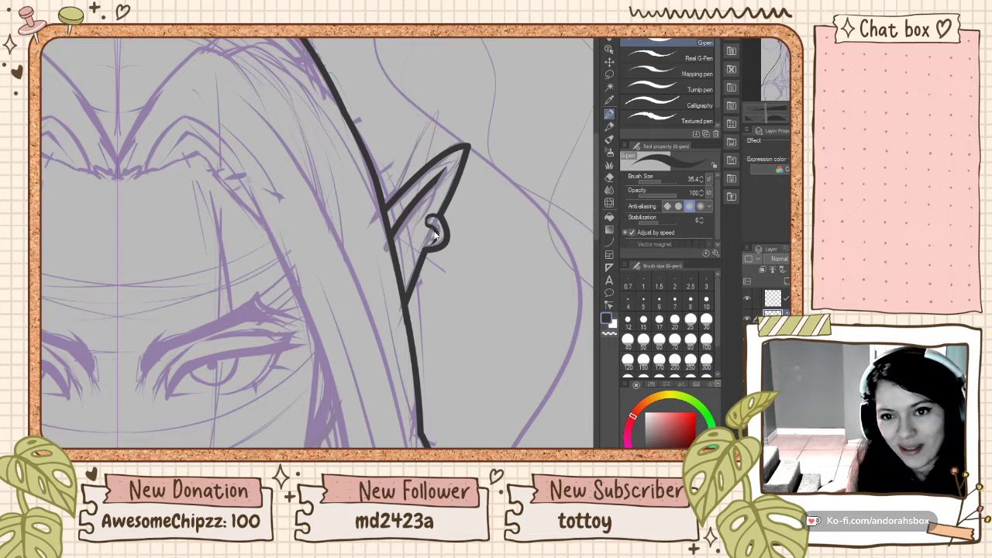
pyautogui.moveTo(435, 237); pyautogui.dragTo(428, 247)
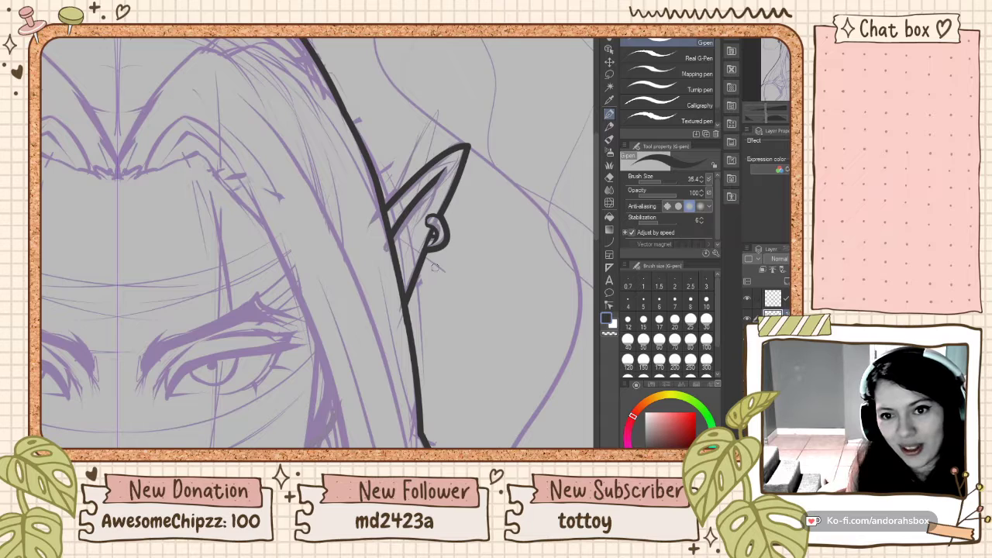
pyautogui.click(611, 334)
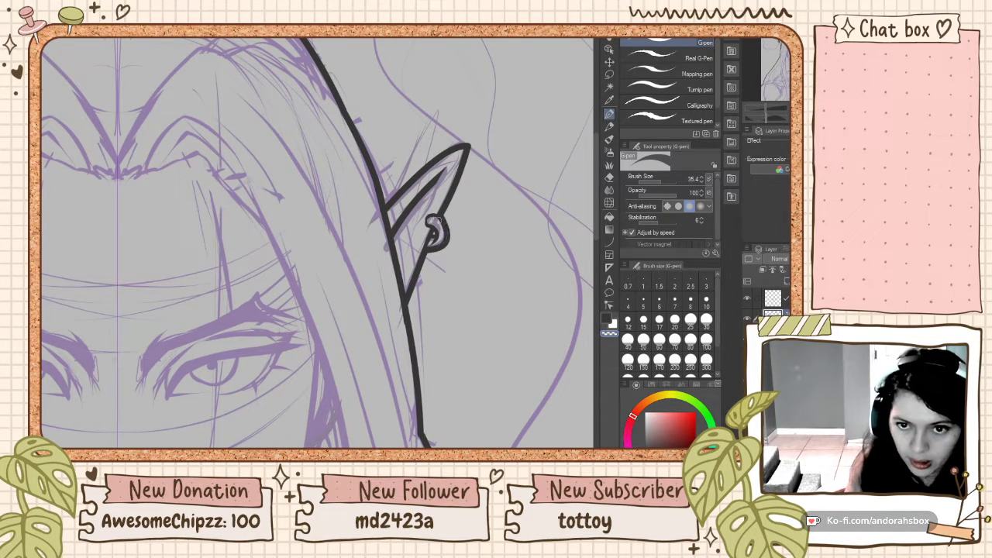
# - Ink the short inner ends of both eyebrows with the G-pen in the dark main colour, following the sketch
pyautogui.scroll(-4, 436, 224)
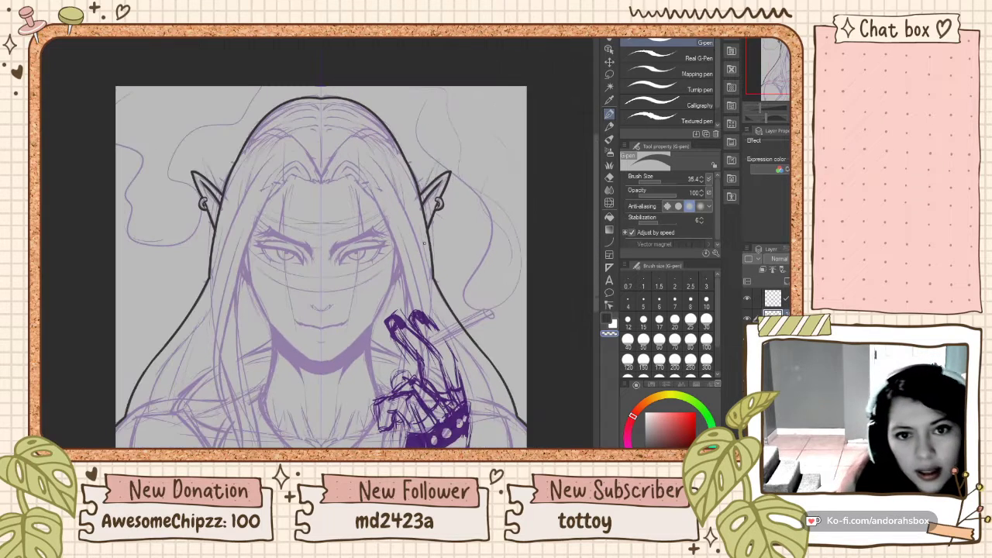
pyautogui.scroll(-2, 423, 248)
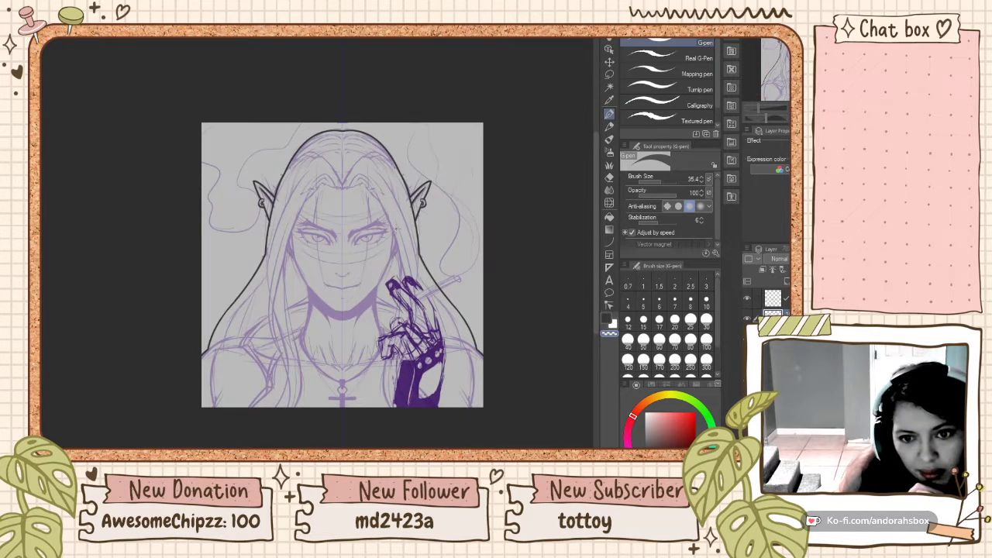
pyautogui.scroll(4, 403, 228)
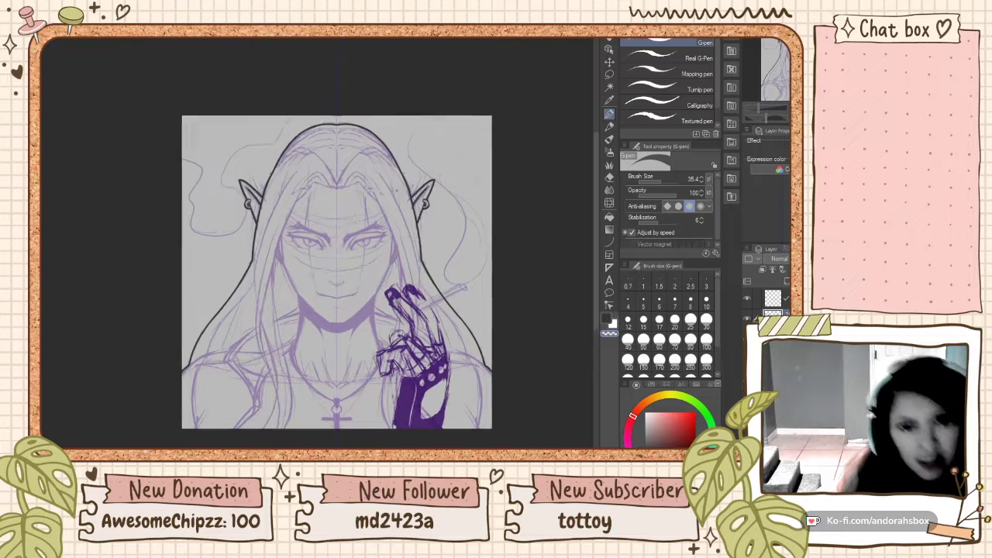
pyautogui.scroll(3, 368, 98)
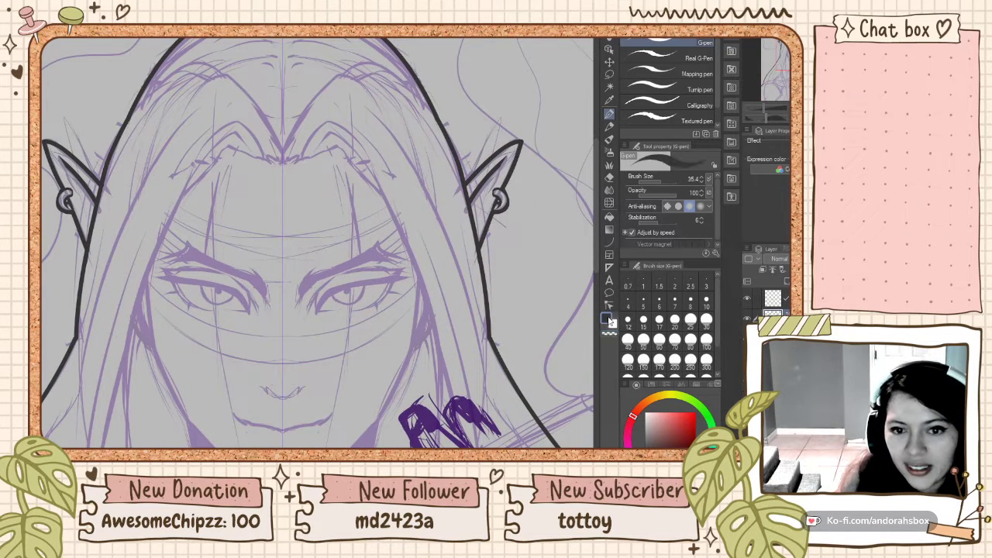
pyautogui.scroll(3, 314, 251)
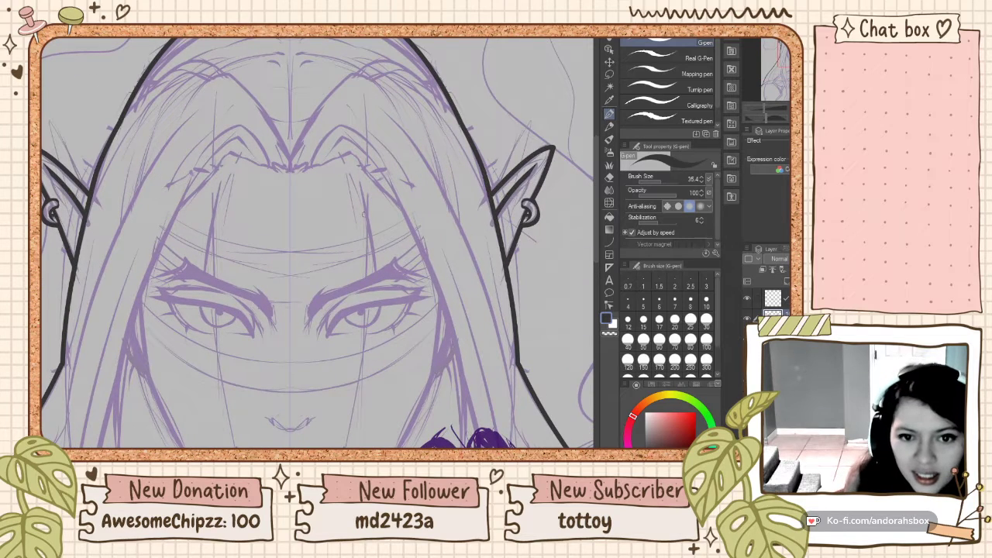
pyautogui.moveTo(320, 290); pyautogui.dragTo(309, 316)
pyautogui.moveTo(258, 290); pyautogui.dragTo(272, 315)
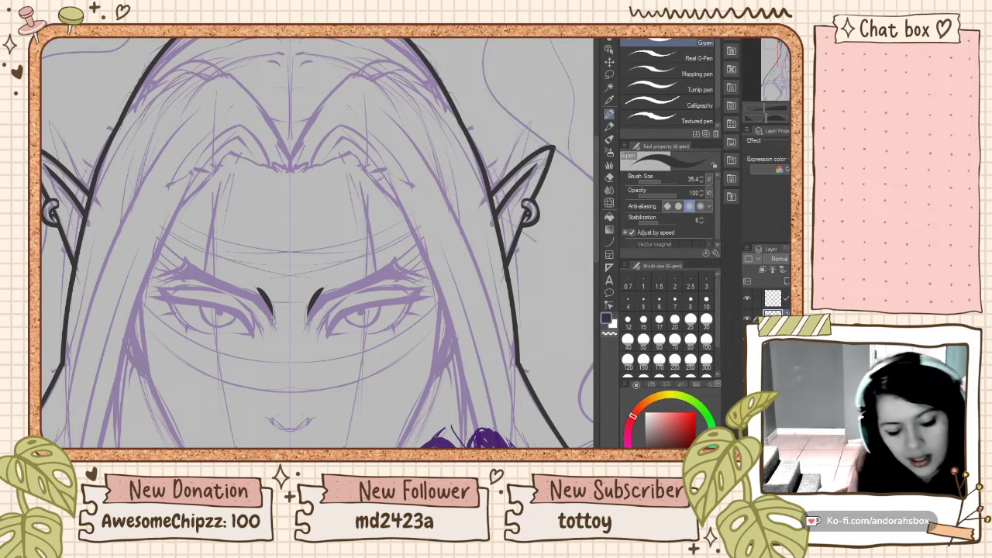
pyautogui.hotkey('ctrl', 'z')
pyautogui.hotkey('ctrl', 'y')
pyautogui.hotkey('ctrl', 'z')
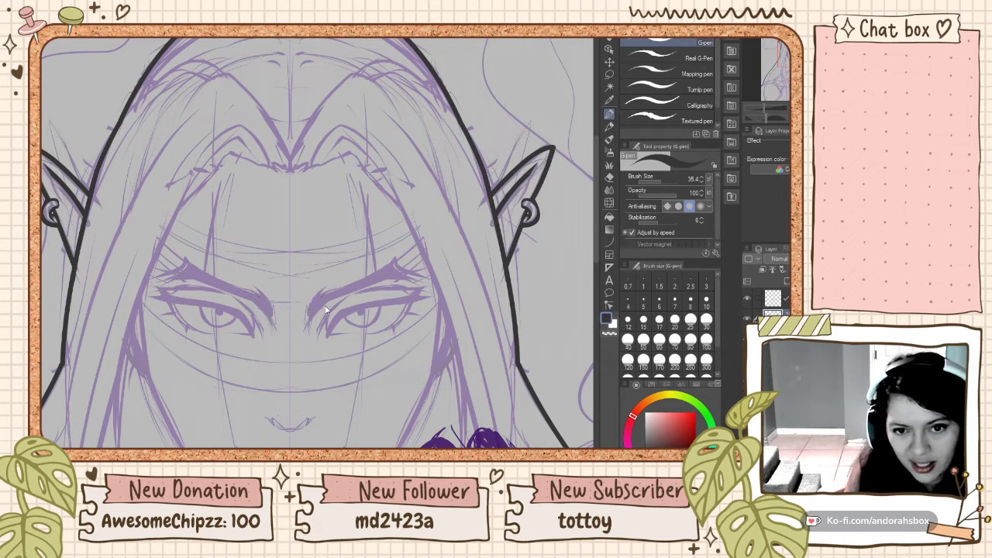
pyautogui.hotkey('ctrl', 'y')
# - Ink both eyebrow bodies as thick solid strokes from the inner ends up to the outer peaks
pyautogui.moveTo(312, 316); pyautogui.dragTo(373, 287)
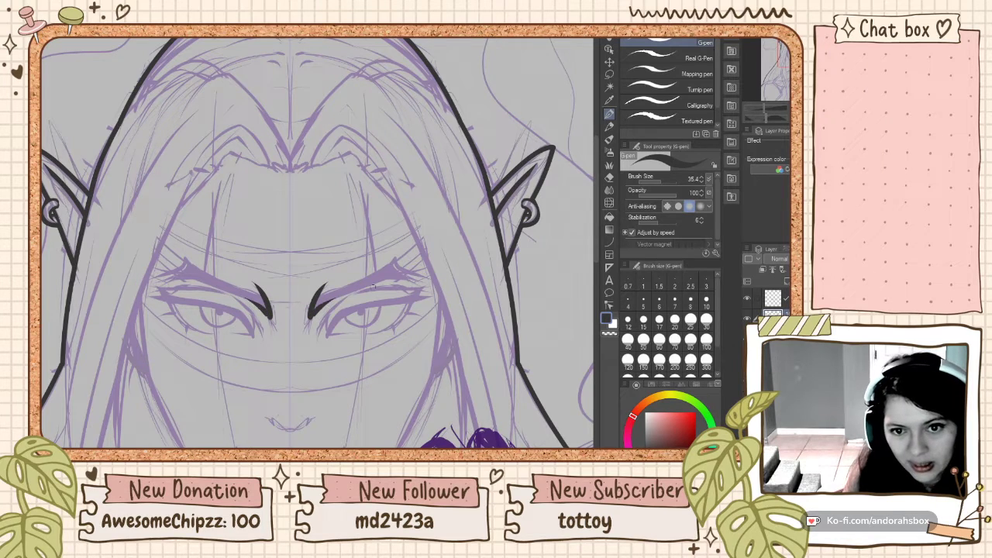
pyautogui.hotkey('ctrl', 'z')
pyautogui.moveTo(313, 317); pyautogui.dragTo(392, 282)
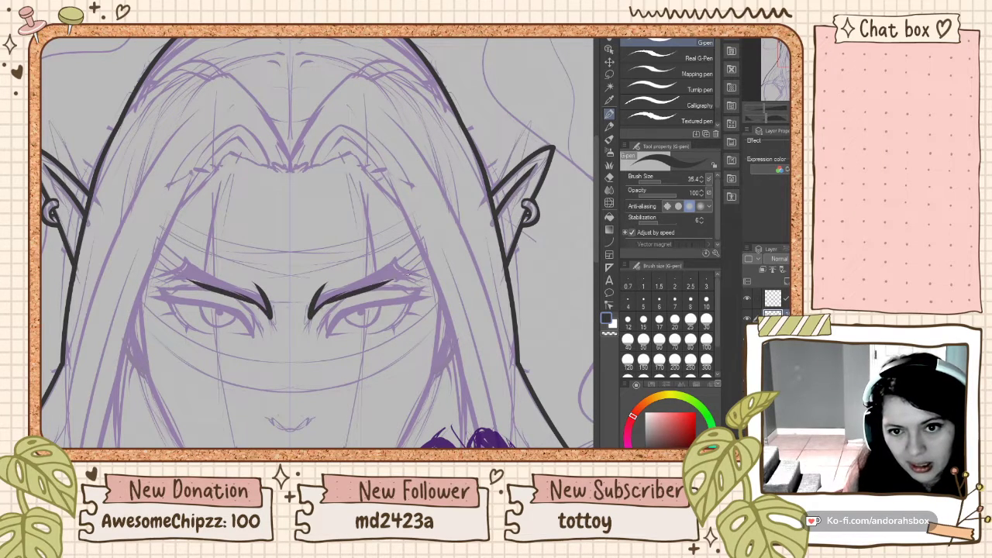
pyautogui.hotkey('ctrl', 'z')
pyautogui.moveTo(327, 304); pyautogui.dragTo(391, 273)
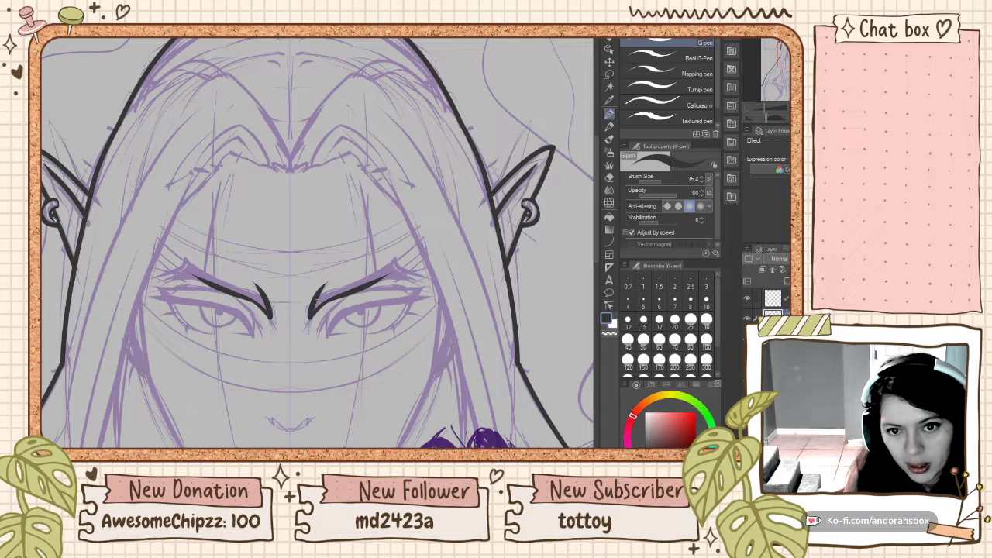
pyautogui.moveTo(318, 302); pyautogui.dragTo(391, 273)
pyautogui.moveTo(332, 297)
pyautogui.mouseDown()
pyautogui.moveTo(312, 313)
pyautogui.moveTo(397, 262)
pyautogui.moveTo(422, 276)
pyautogui.mouseUp()
pyautogui.hotkey('ctrl', 'z')
pyautogui.hotkey('ctrl', 'z')
pyautogui.hotkey('ctrl', 'z')
pyautogui.hotkey('ctrl', 'z')
pyautogui.hotkey('ctrl', 'z')
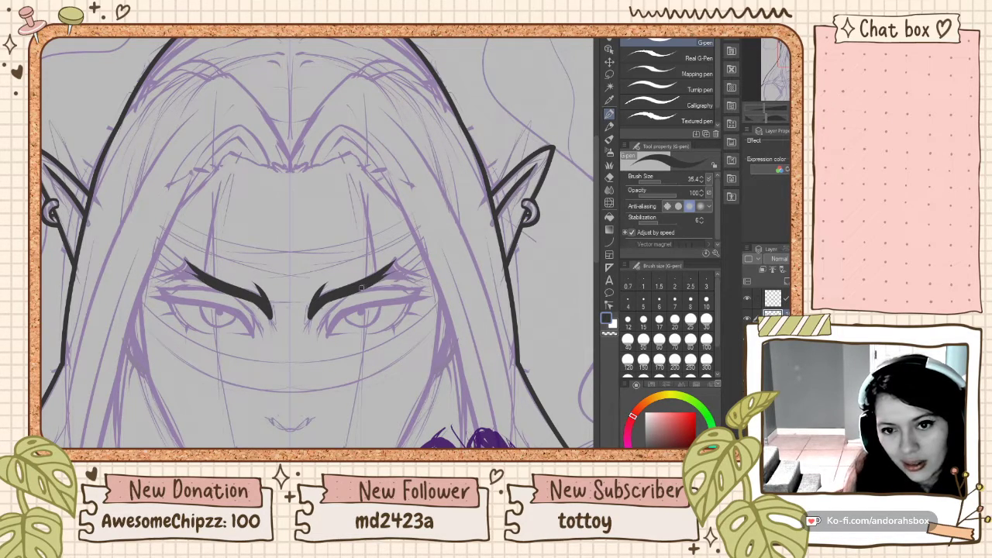
# - Add pointed outer tails to both eyebrows beyond their peaks, undoing the unwanted strokes around the tips
pyautogui.moveTo(362, 291)
pyautogui.mouseDown()
pyautogui.moveTo(422, 274)
pyautogui.moveTo(395, 262)
pyautogui.moveTo(385, 273)
pyautogui.moveTo(397, 267)
pyautogui.mouseUp()
pyautogui.hotkey('ctrl', 'z')
pyautogui.hotkey('ctrl', 'z')
pyautogui.hotkey('ctrl', 'z')
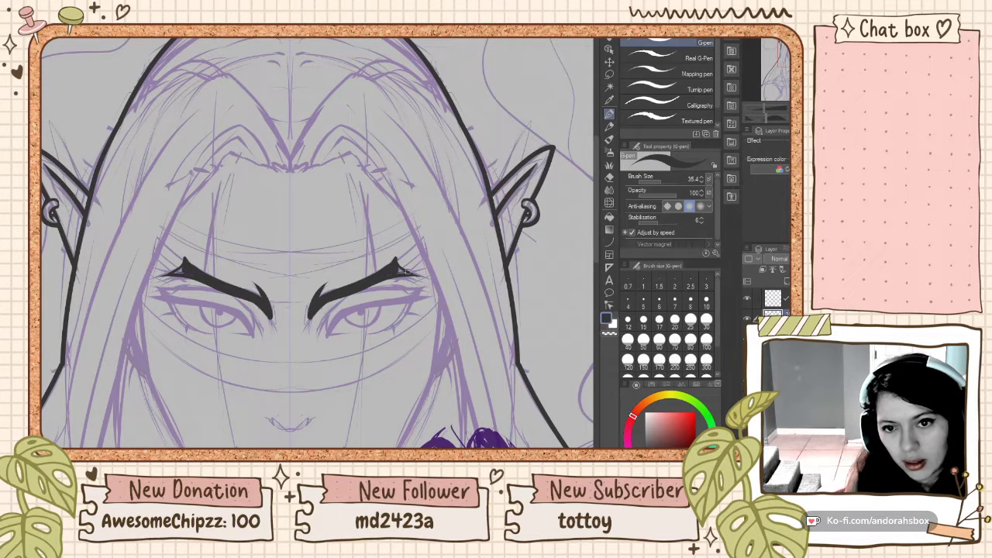
pyautogui.hotkey('ctrl', 'z')
pyautogui.hotkey('ctrl', 'z')
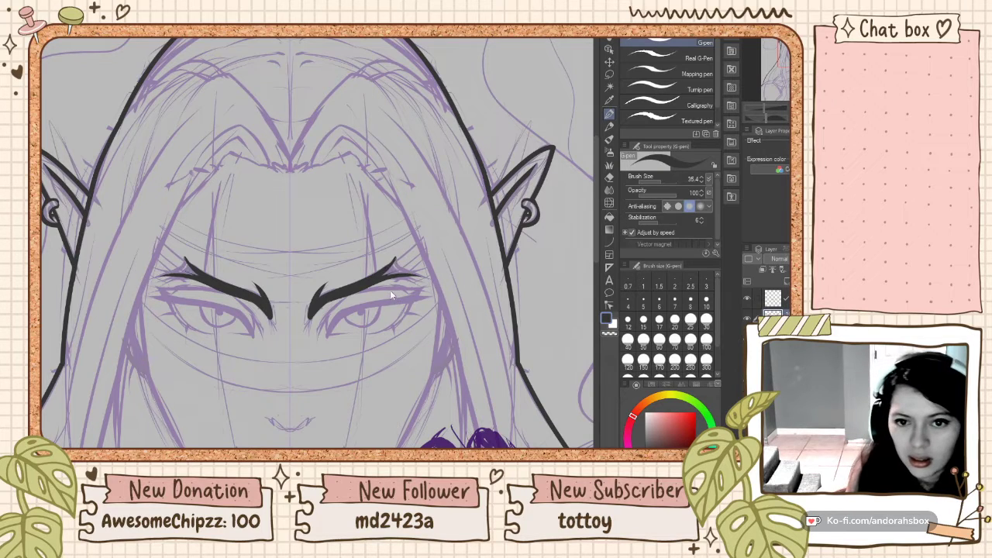
# - Thicken the outer tails of both eyebrows and lengthen them into smooth tapered points
pyautogui.scroll(-3, 415, 245)
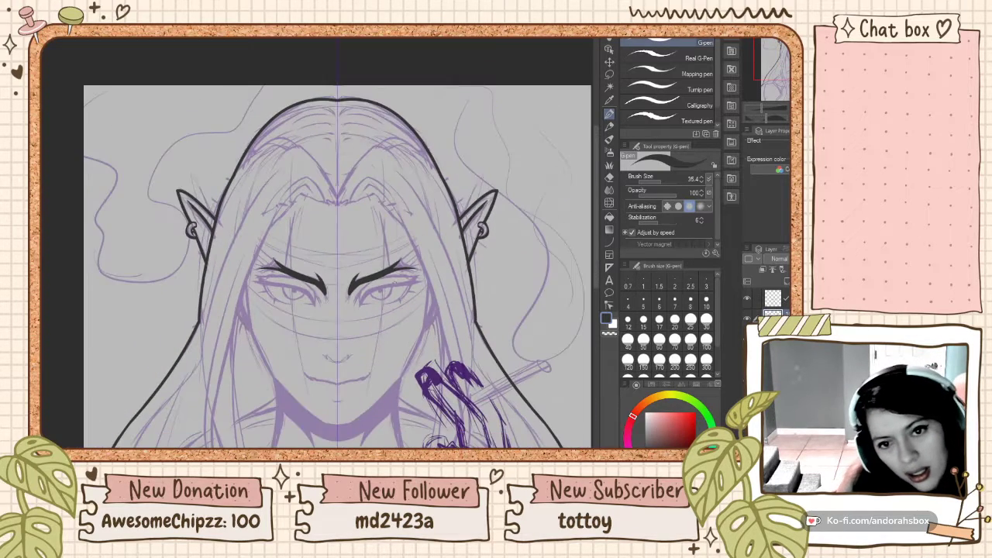
pyautogui.scroll(4, 416, 277)
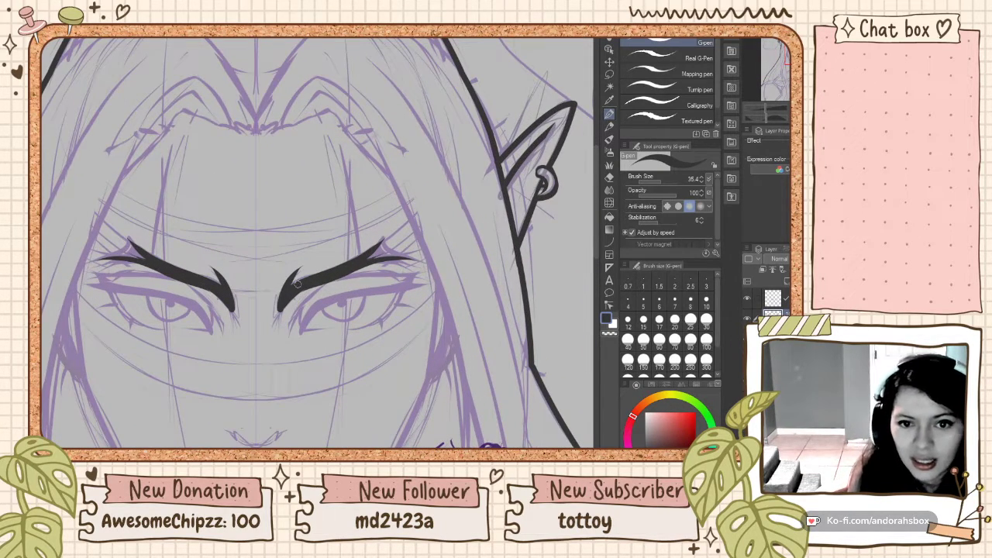
pyautogui.moveTo(297, 284)
pyautogui.mouseDown()
pyautogui.moveTo(388, 253)
pyautogui.moveTo(366, 255)
pyautogui.moveTo(371, 248)
pyautogui.moveTo(421, 274)
pyautogui.moveTo(364, 262)
pyautogui.moveTo(372, 254)
pyautogui.moveTo(438, 269)
pyautogui.moveTo(379, 253)
pyautogui.moveTo(368, 254)
pyautogui.moveTo(425, 265)
pyautogui.mouseUp()
pyautogui.hotkey('ctrl', 'z')
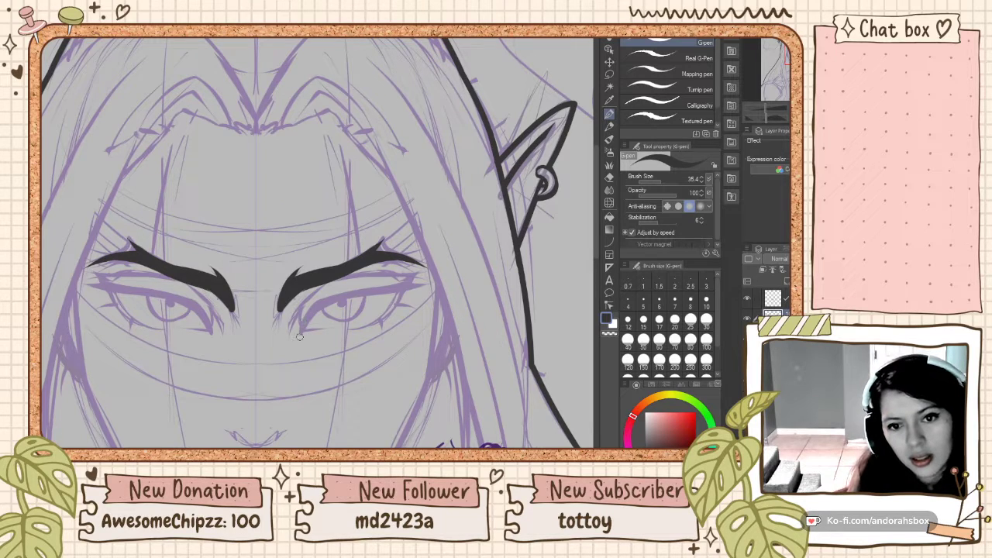
# - Ink curved upper lash lines on both eyes from the inner corners to the outer points, undoing the unwanted strokes
pyautogui.moveTo(301, 335); pyautogui.dragTo(328, 300)
pyautogui.hotkey('ctrl', 'z')
pyautogui.moveTo(299, 333)
pyautogui.mouseDown()
pyautogui.moveTo(351, 306)
pyautogui.moveTo(302, 335)
pyautogui.moveTo(343, 292)
pyautogui.moveTo(331, 313)
pyautogui.moveTo(313, 313)
pyautogui.moveTo(326, 301)
pyautogui.moveTo(430, 281)
pyautogui.mouseUp()
pyautogui.hotkey('ctrl', 'z')
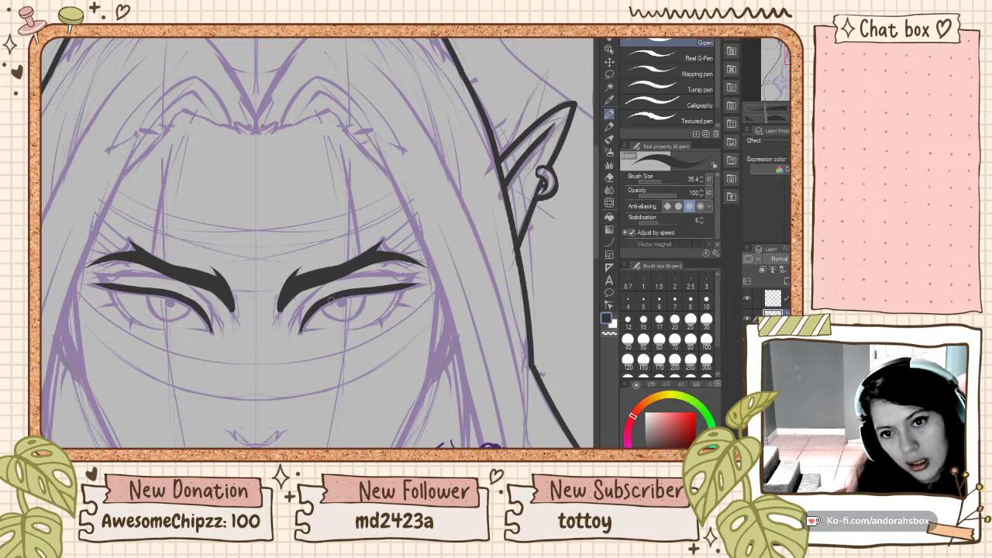
pyautogui.moveTo(313, 309); pyautogui.dragTo(427, 284)
pyautogui.hotkey('ctrl', 'z')
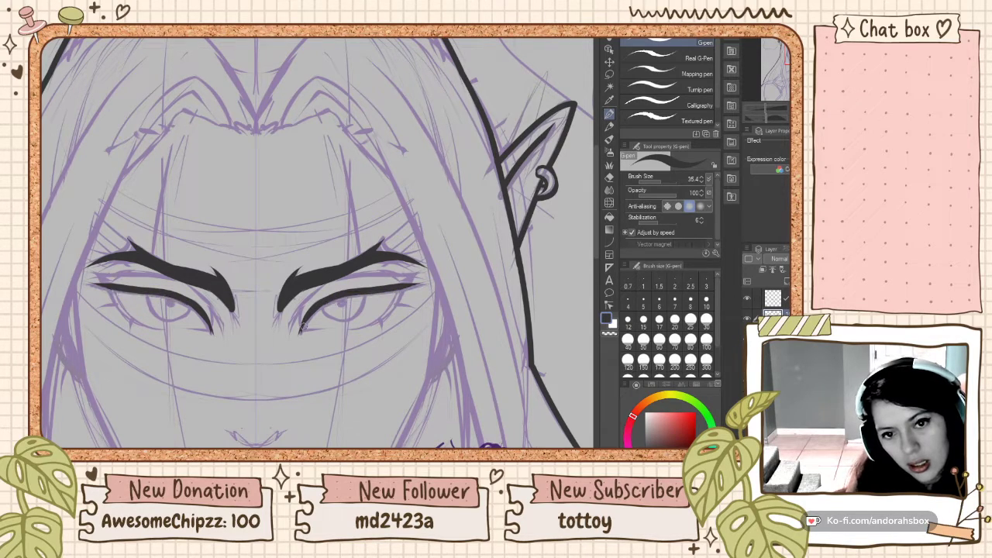
pyautogui.moveTo(315, 308); pyautogui.dragTo(341, 292)
pyautogui.hotkey('ctrl', 'z')
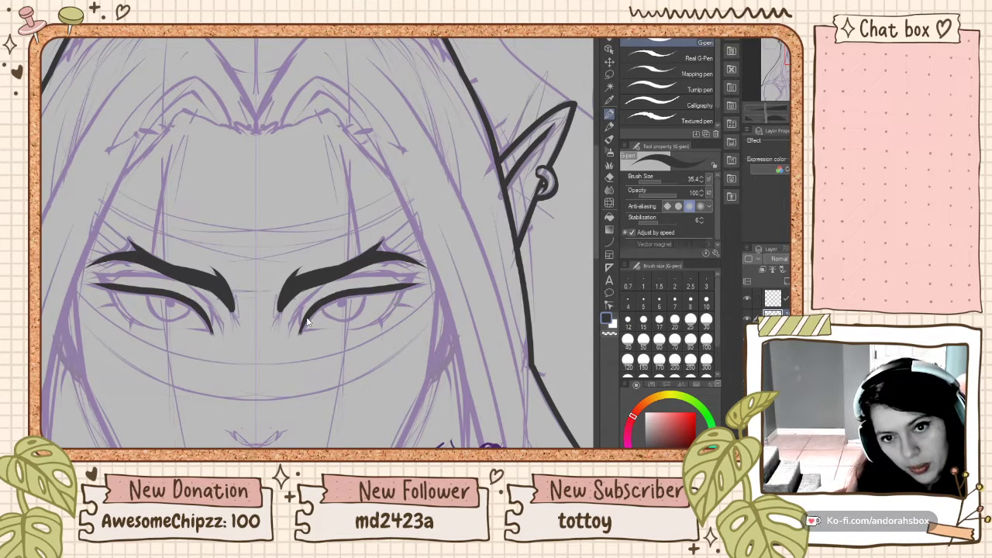
# - Thicken both upper lash lines out to their outer tips and ink the eyelid creases above them
pyautogui.moveTo(302, 331); pyautogui.dragTo(363, 293)
pyautogui.moveTo(304, 321); pyautogui.dragTo(428, 284)
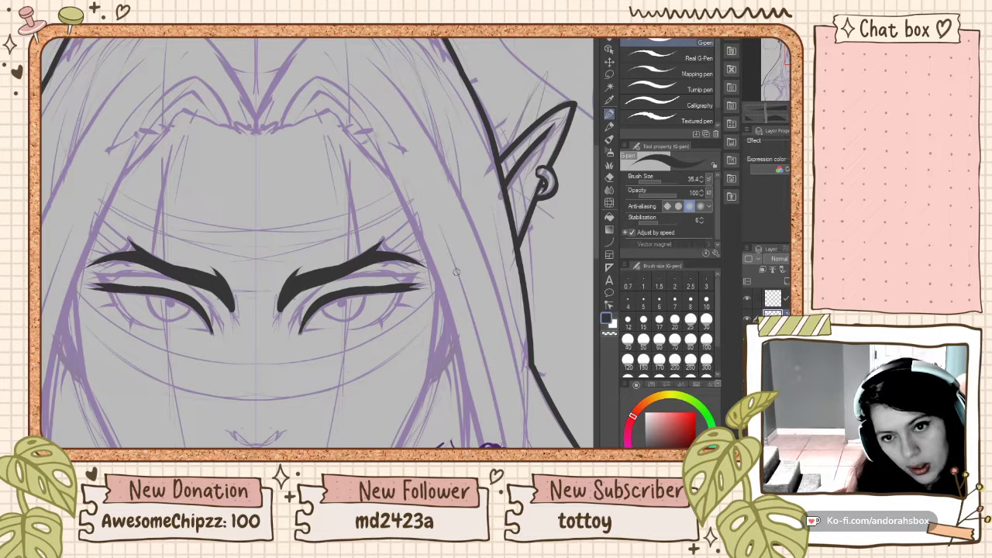
pyautogui.moveTo(331, 282)
pyautogui.mouseDown()
pyautogui.moveTo(291, 333)
pyautogui.moveTo(300, 331)
pyautogui.mouseUp()
pyautogui.moveTo(324, 291)
pyautogui.mouseDown()
pyautogui.moveTo(430, 273)
pyautogui.moveTo(401, 280)
pyautogui.mouseUp()
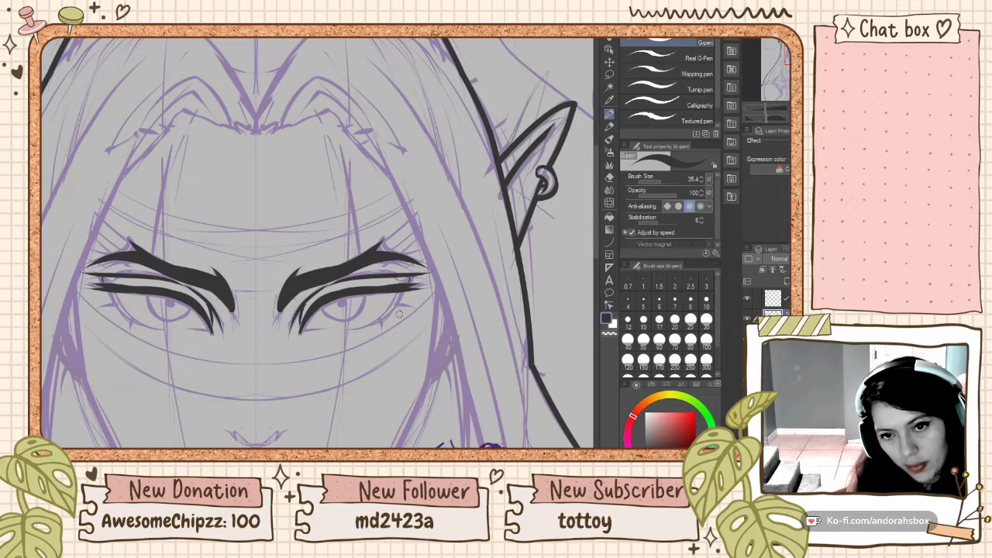
# - Ink thin lower lid lines with short outer lashes on both eyes, undoing the stray strokes
pyautogui.moveTo(341, 332); pyautogui.dragTo(395, 297)
pyautogui.hotkey('ctrl', 'z')
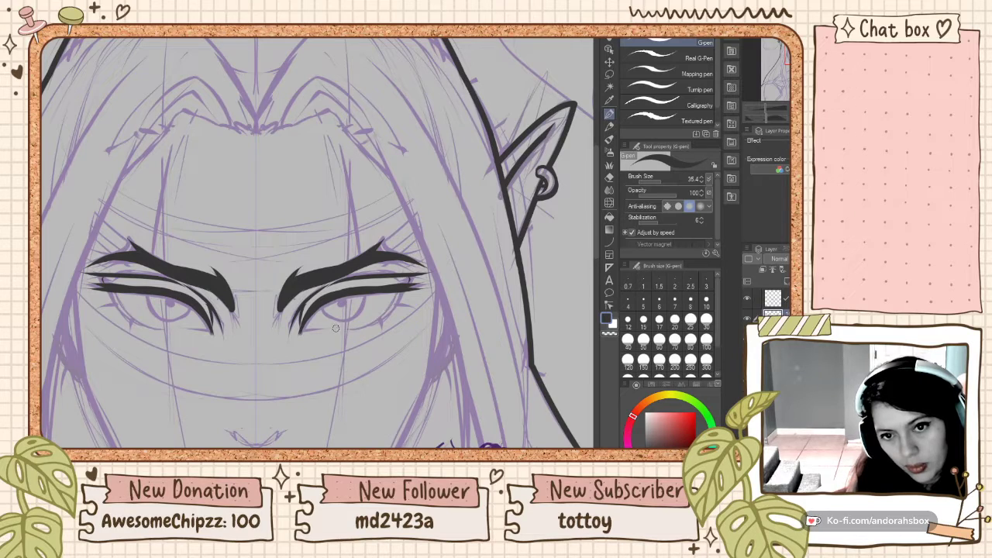
pyautogui.moveTo(340, 329)
pyautogui.mouseDown()
pyautogui.moveTo(389, 312)
pyautogui.moveTo(407, 291)
pyautogui.moveTo(412, 312)
pyautogui.moveTo(384, 342)
pyautogui.moveTo(383, 331)
pyautogui.mouseUp()
pyautogui.hotkey('ctrl', 'z')
pyautogui.hotkey('ctrl', 'z')
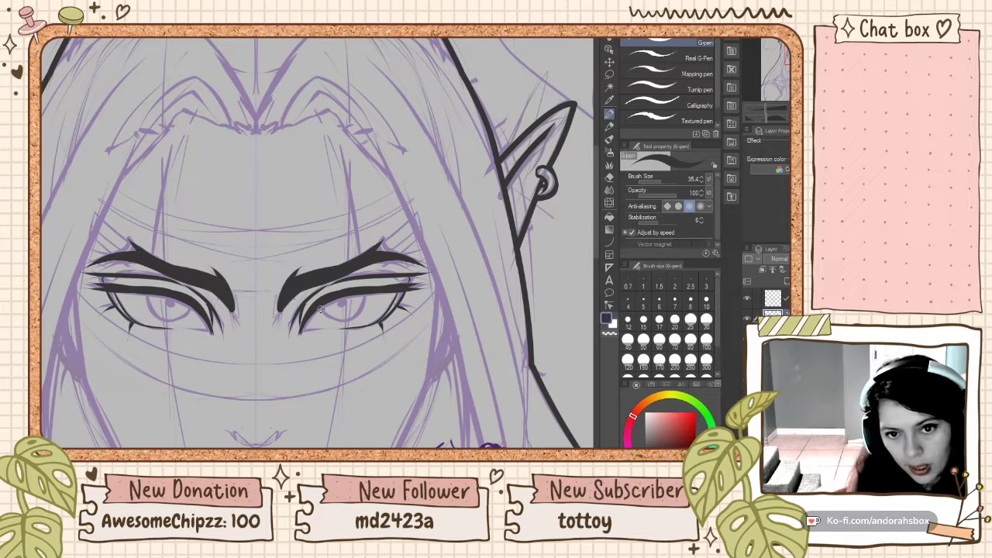
# - Try to ink the iris outlines of both eyes with the G-pen and the Curve tool, undoing the strokes
pyautogui.moveTo(319, 309)
pyautogui.mouseDown()
pyautogui.moveTo(372, 312)
pyautogui.moveTo(317, 305)
pyautogui.moveTo(350, 320)
pyautogui.mouseUp()
pyautogui.hotkey('ctrl', 'z')
pyautogui.hotkey('ctrl', 'z')
pyautogui.click(610, 242)
pyautogui.hotkey('ctrl', 'z')
pyautogui.hotkey('ctrl', 'z')
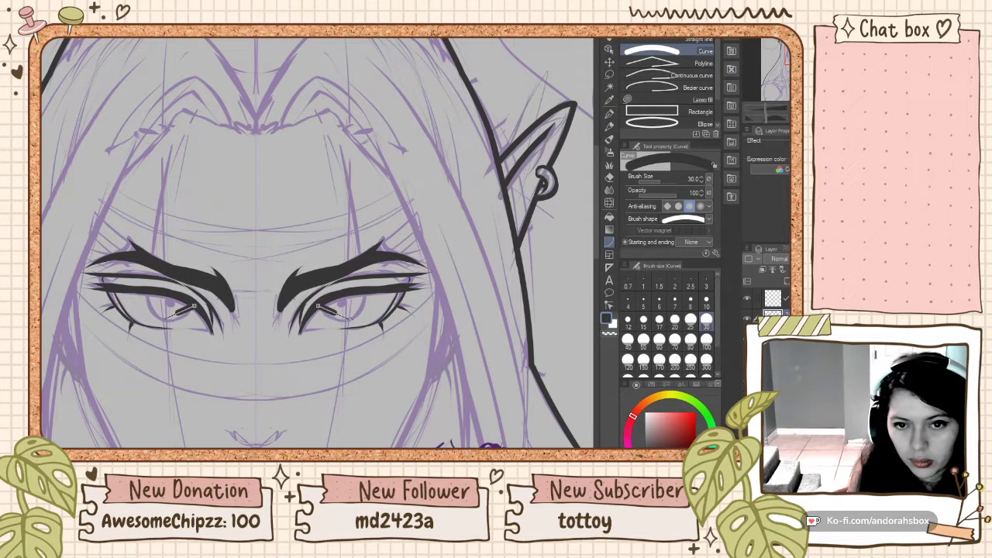
pyautogui.click(348, 321)
pyautogui.hotkey('ctrl', 'z')
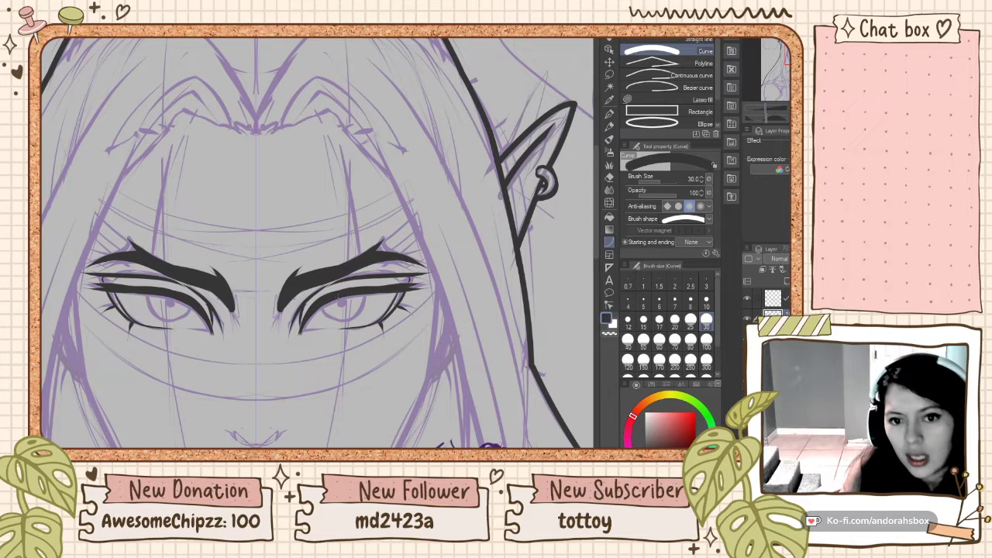
pyautogui.moveTo(362, 290); pyautogui.dragTo(397, 287)
pyautogui.click(339, 288)
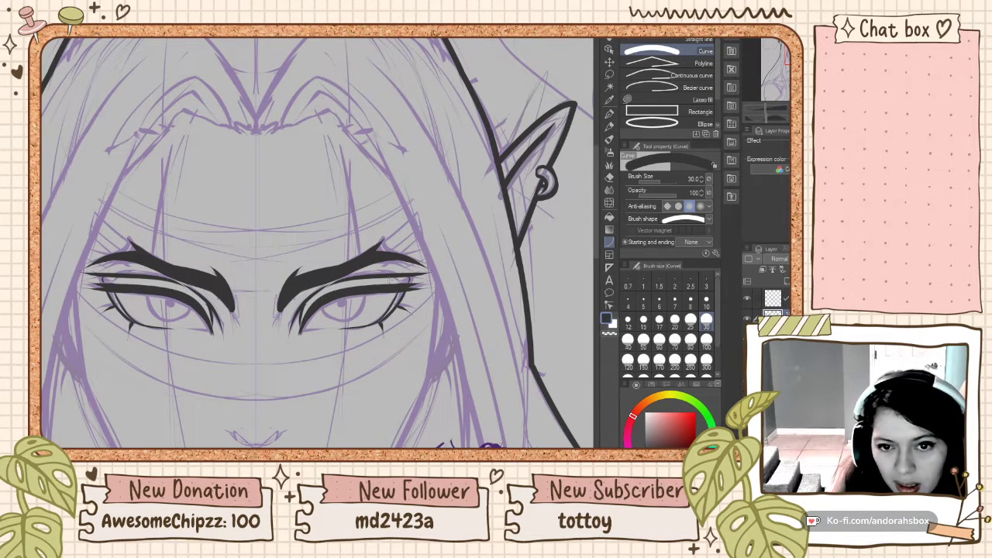
# - Try a deep arc with the Curve tool as the lower iris outline of both eyes and compare it with the whole face
pyautogui.scroll(-6, 394, 275)
pyautogui.scroll(1, 394, 302)
pyautogui.hotkey('ctrl', '+')
pyautogui.hotkey('ctrl', '+')
pyautogui.hotkey('ctrl', '+')
pyautogui.hotkey('ctrl', '+')
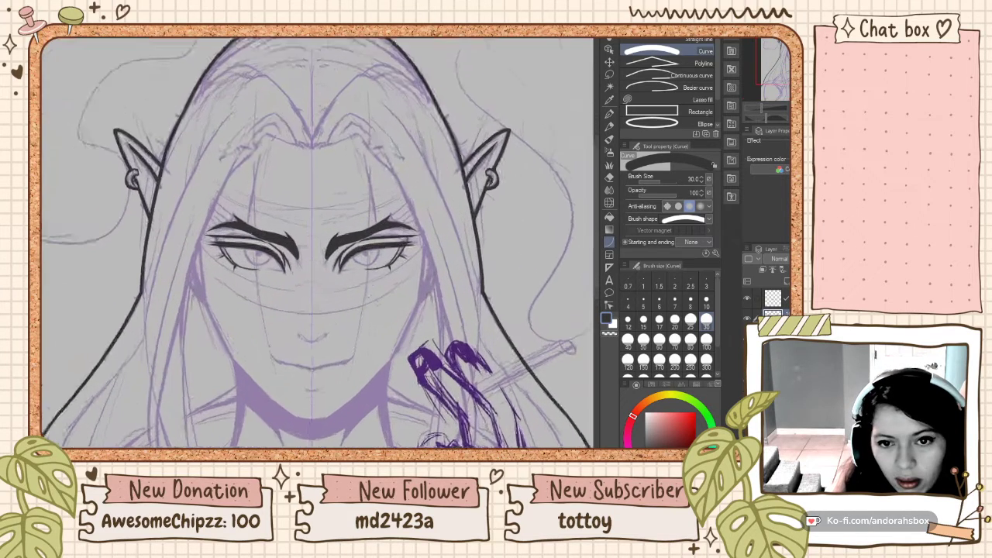
pyautogui.scroll(3, 392, 256)
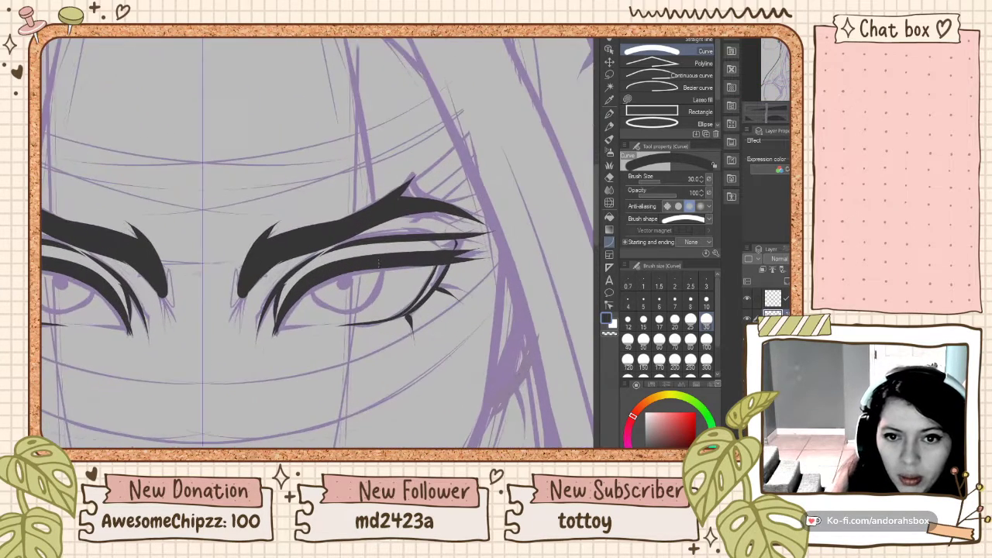
pyautogui.moveTo(308, 284)
pyautogui.mouseDown()
pyautogui.moveTo(358, 310)
pyautogui.moveTo(380, 266)
pyautogui.mouseUp()
pyautogui.click(358, 310)
pyautogui.scroll(-6, 330, 248)
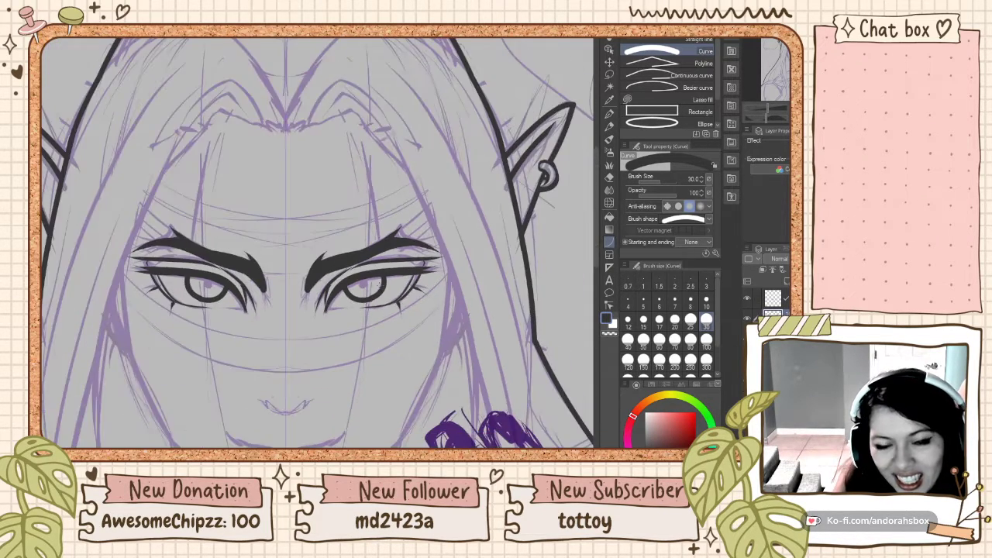
pyautogui.scroll(5, 341, 262)
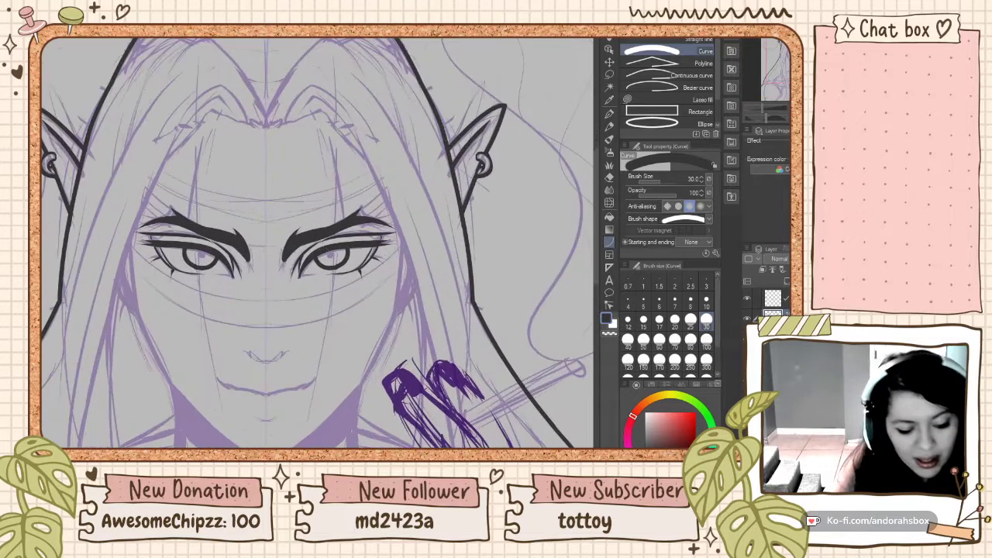
pyautogui.scroll(-3, 285, 176)
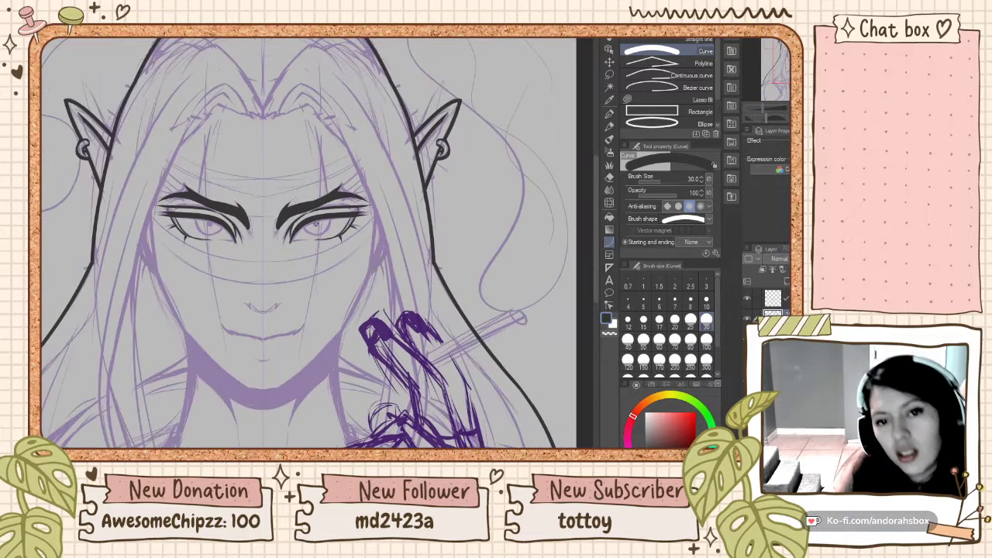
pyautogui.scroll(5, 314, 196)
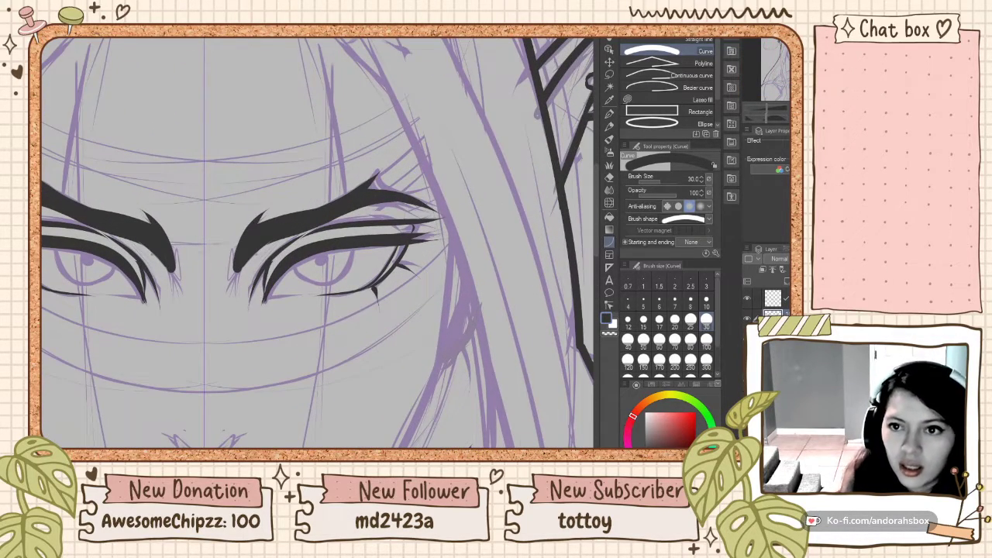
# - Ink the round iris outlines of both eyes freehand with the G-pen, tucked under the upper lash lines
pyautogui.click(609, 113)
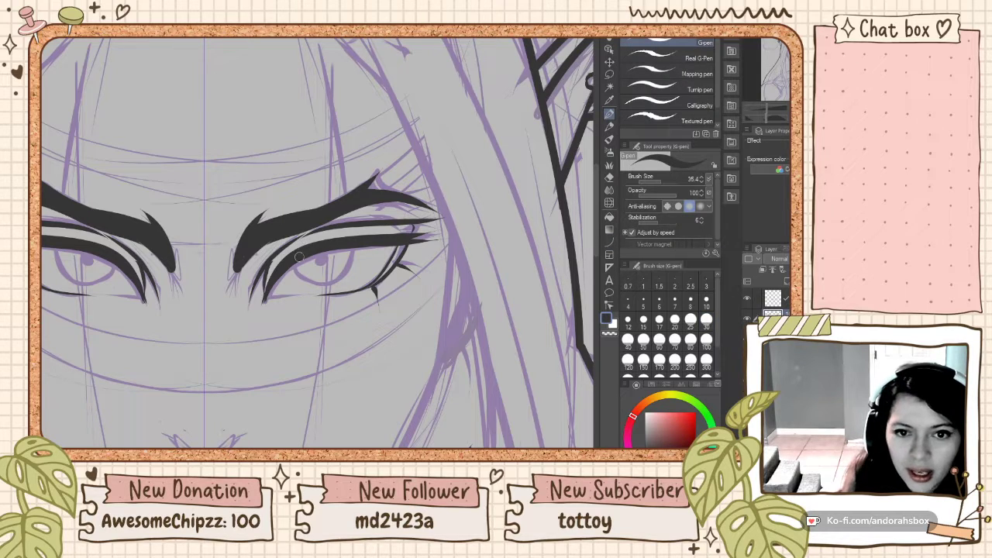
pyautogui.moveTo(297, 264)
pyautogui.mouseDown()
pyautogui.moveTo(329, 285)
pyautogui.moveTo(347, 279)
pyautogui.mouseUp()
pyautogui.hotkey('ctrl', 'z')
pyautogui.hotkey('ctrl', 'z')
pyautogui.moveTo(297, 258)
pyautogui.mouseDown()
pyautogui.moveTo(331, 285)
pyautogui.moveTo(353, 242)
pyautogui.mouseUp()
pyautogui.scroll(-5, 346, 268)
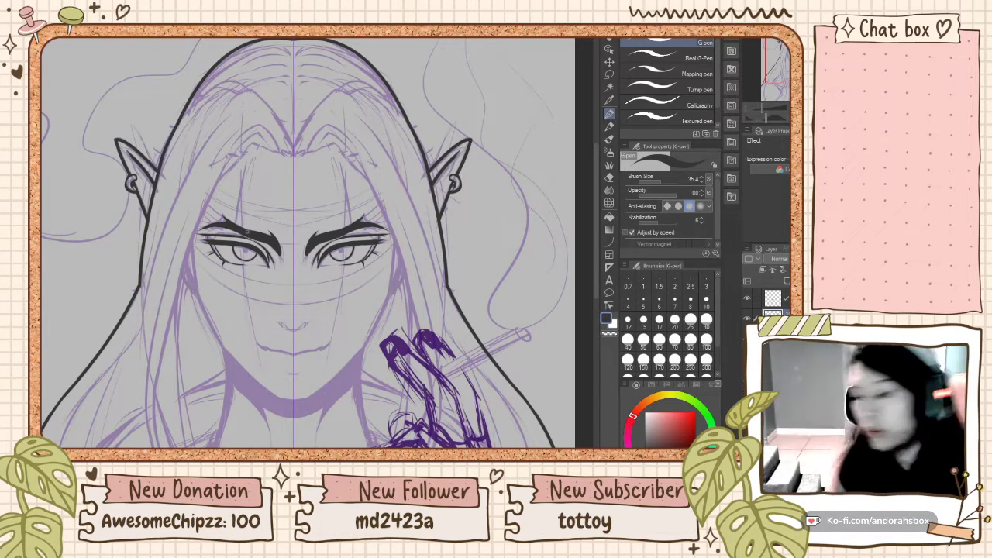
# - Examine the inked eyes and eyebrows against the whole portrait, both close up and from a distance
pyautogui.scroll(2, 319, 285)
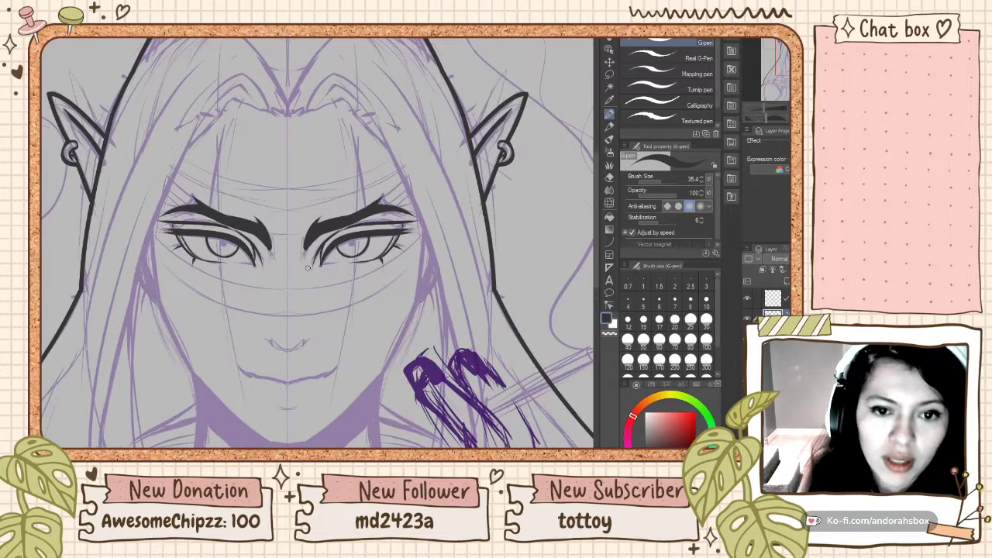
pyautogui.scroll(-8, 310, 285)
pyautogui.scroll(4, 321, 286)
pyautogui.scroll(-2, 319, 285)
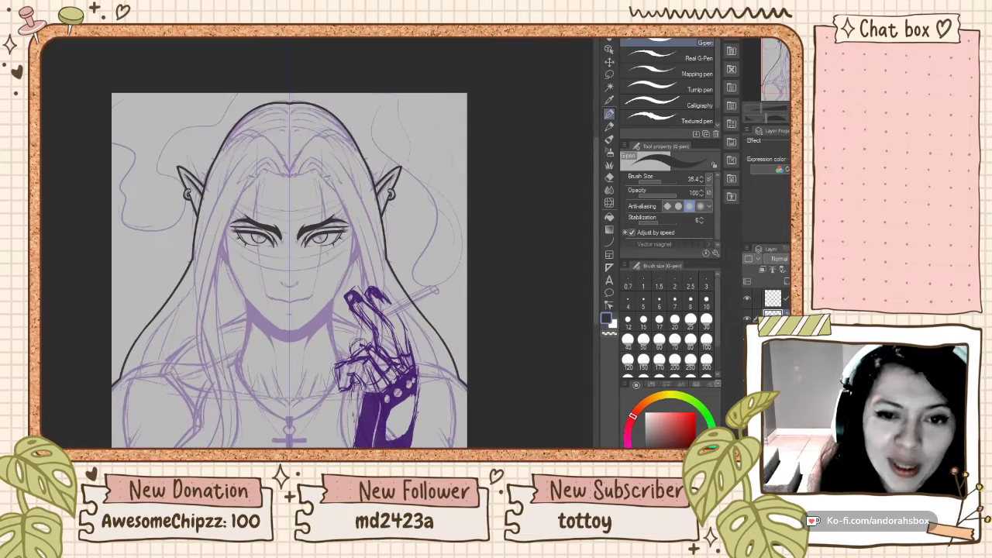
pyautogui.scroll(5, 322, 263)
pyautogui.scroll(-4, 327, 240)
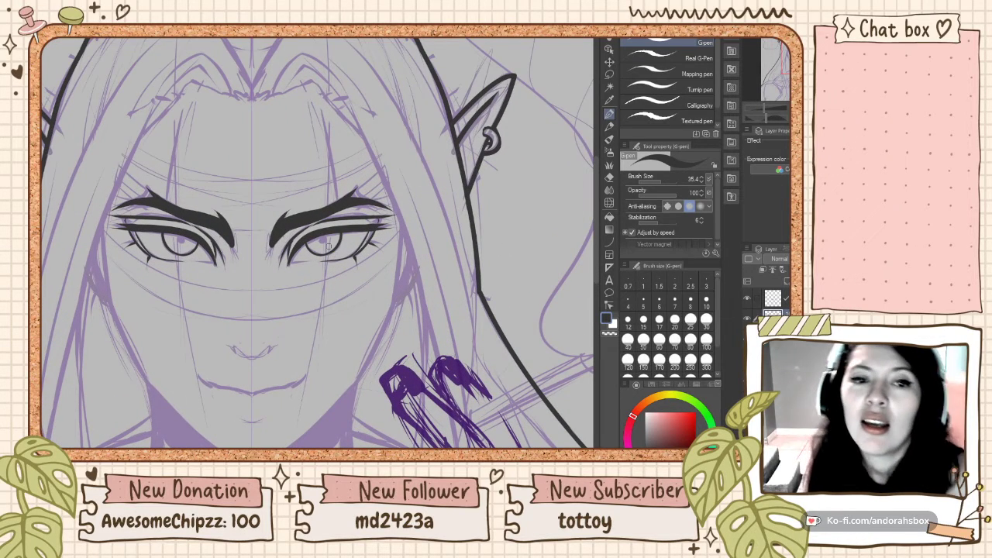
pyautogui.scroll(1, 327, 244)
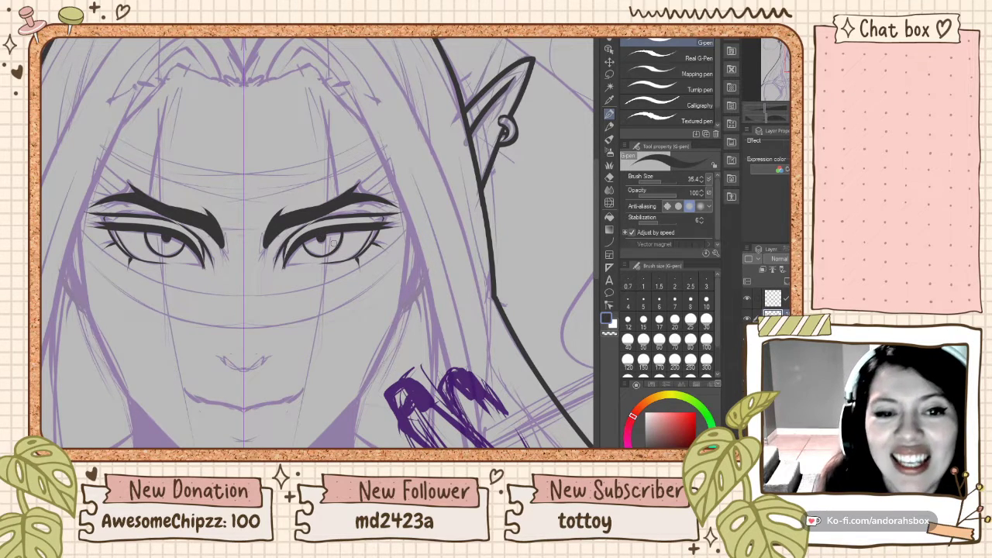
pyautogui.scroll(-10, 317, 232)
pyautogui.scroll(9, 314, 230)
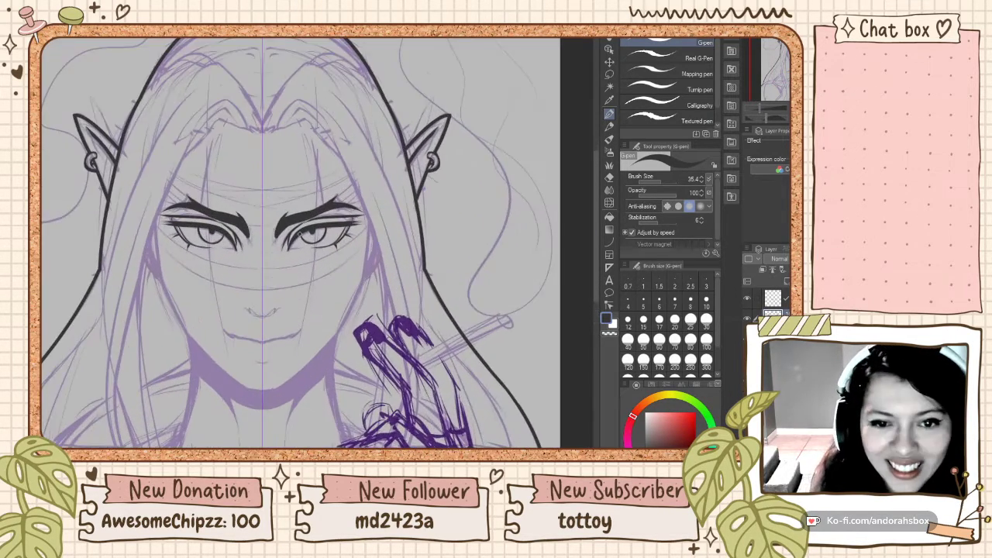
pyautogui.scroll(2, 316, 230)
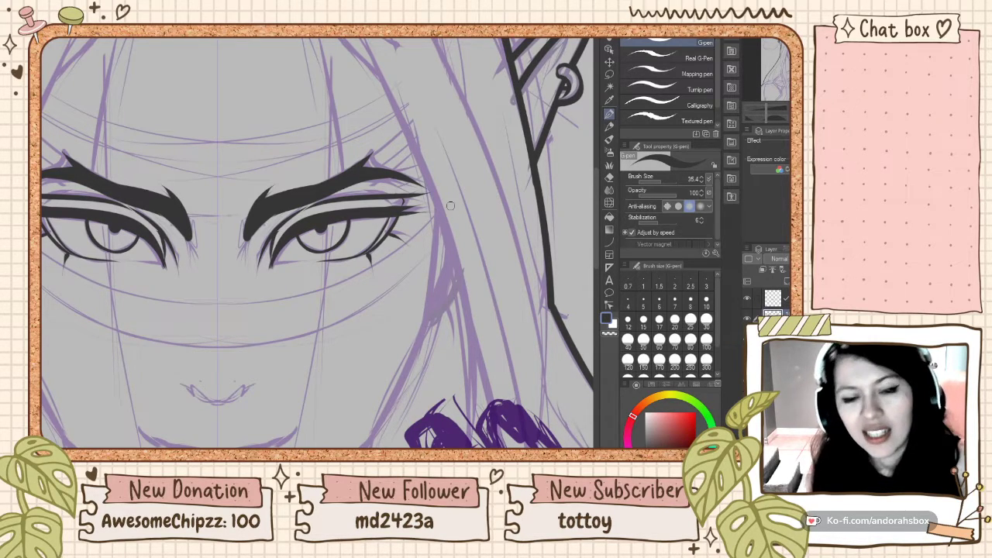
pyautogui.scroll(-3, 413, 190)
pyautogui.scroll(-3, 363, 198)
pyautogui.scroll(4, 363, 198)
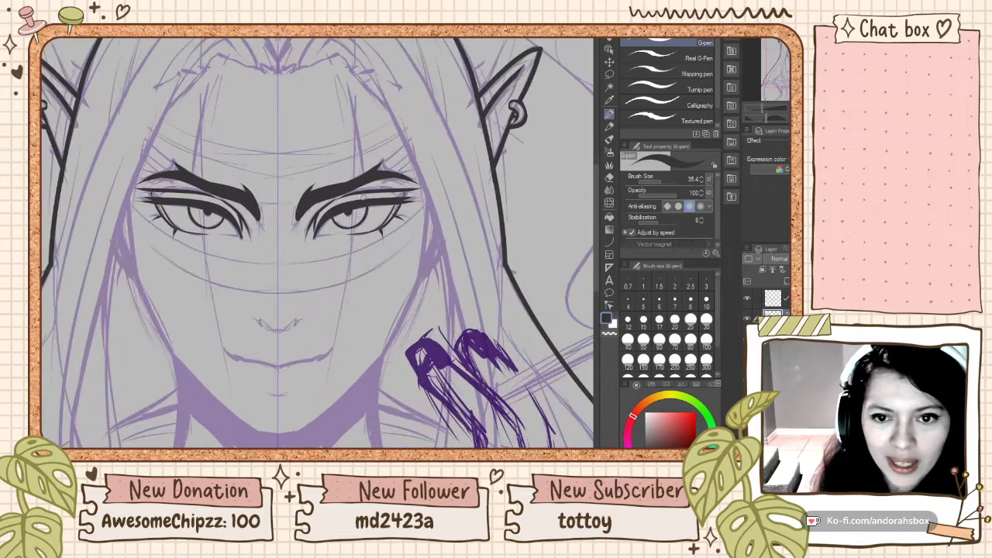
pyautogui.scroll(-3, 363, 198)
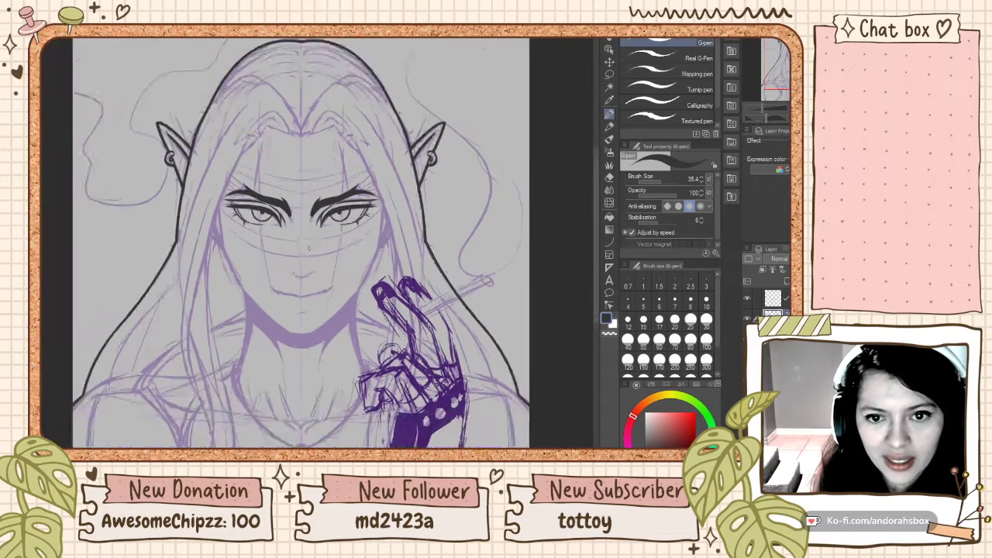
pyautogui.scroll(2, 309, 248)
pyautogui.scroll(-3, 309, 255)
pyautogui.scroll(4, 308, 264)
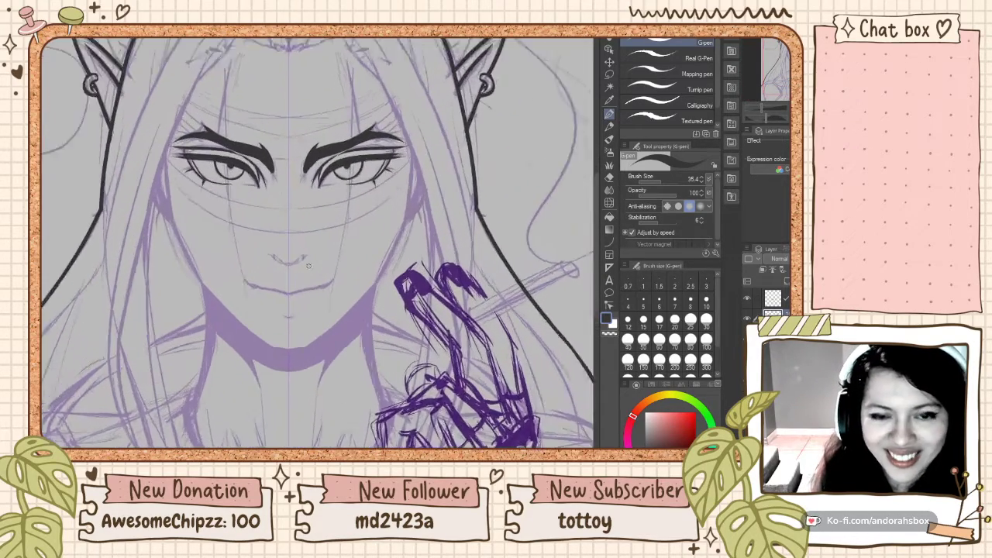
pyautogui.scroll(-3, 309, 266)
pyautogui.scroll(1, 310, 271)
pyautogui.scroll(-1, 311, 275)
pyautogui.scroll(3, 315, 281)
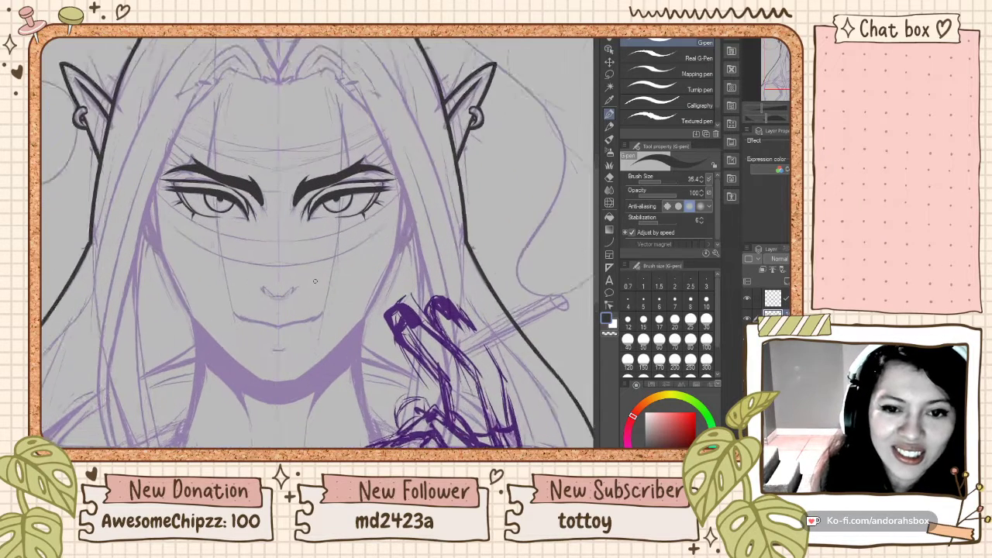
pyautogui.scroll(1, 315, 281)
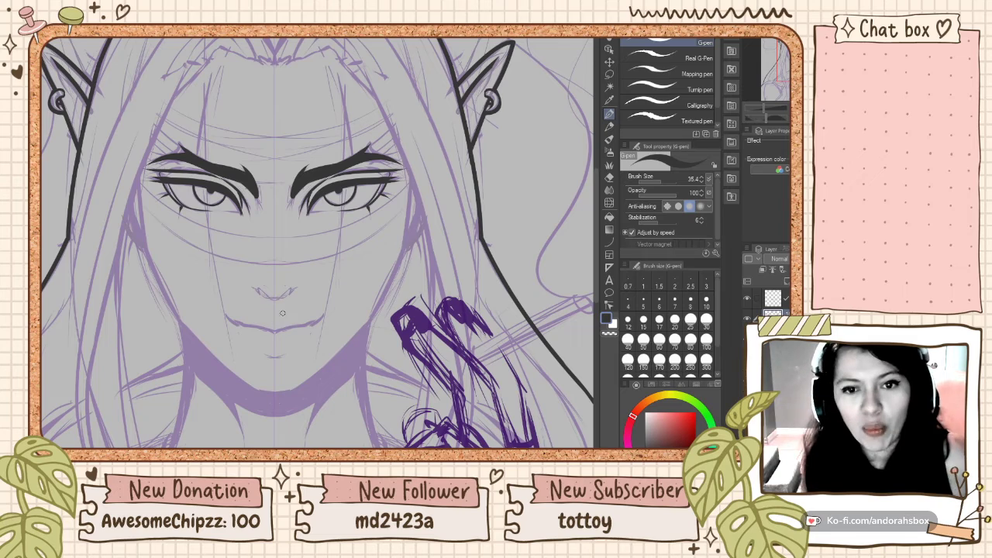
# - Ink the nostrils and underside of the nose over the sketch, undoing the unwanted strokes
pyautogui.moveTo(260, 293); pyautogui.dragTo(295, 292)
pyautogui.hotkey('ctrl', 'z')
pyautogui.hotkey('ctrl', 'z')
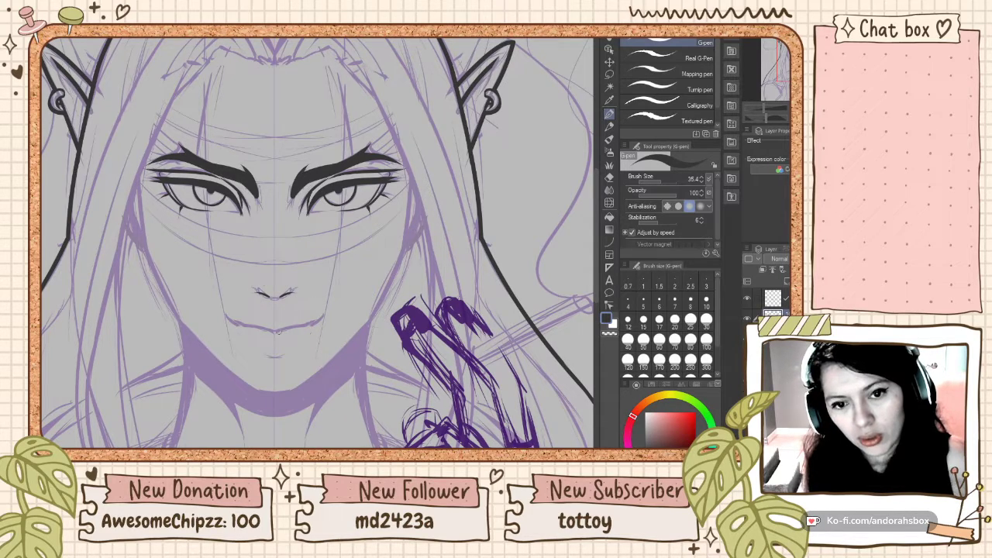
# - Try several thin strokes for the mouth line between both corners, undoing them
pyautogui.moveTo(277, 332); pyautogui.dragTo(320, 325)
pyautogui.hotkey('ctrl', 'z')
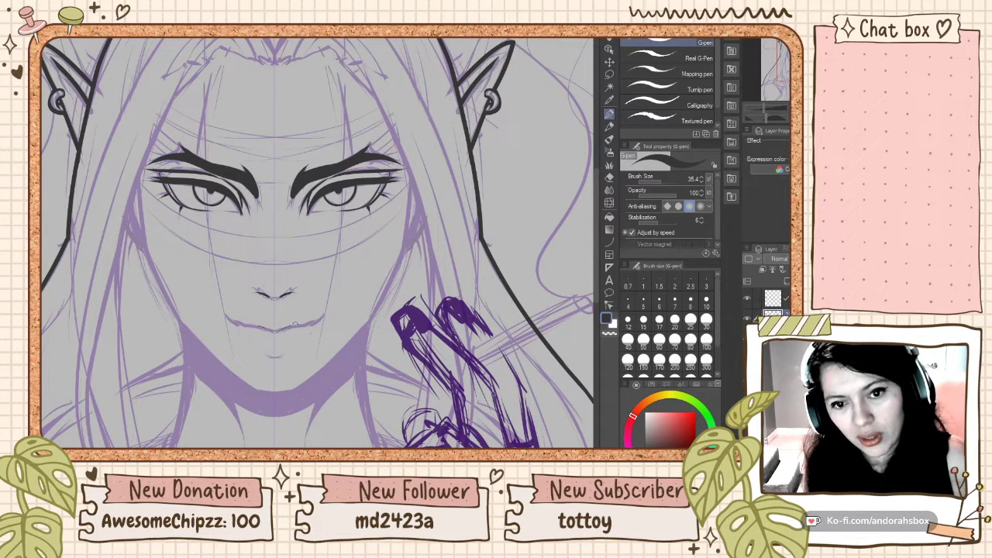
pyautogui.moveTo(237, 324); pyautogui.dragTo(314, 326)
pyautogui.hotkey('ctrl', 'z')
pyautogui.moveTo(239, 324); pyautogui.dragTo(318, 325)
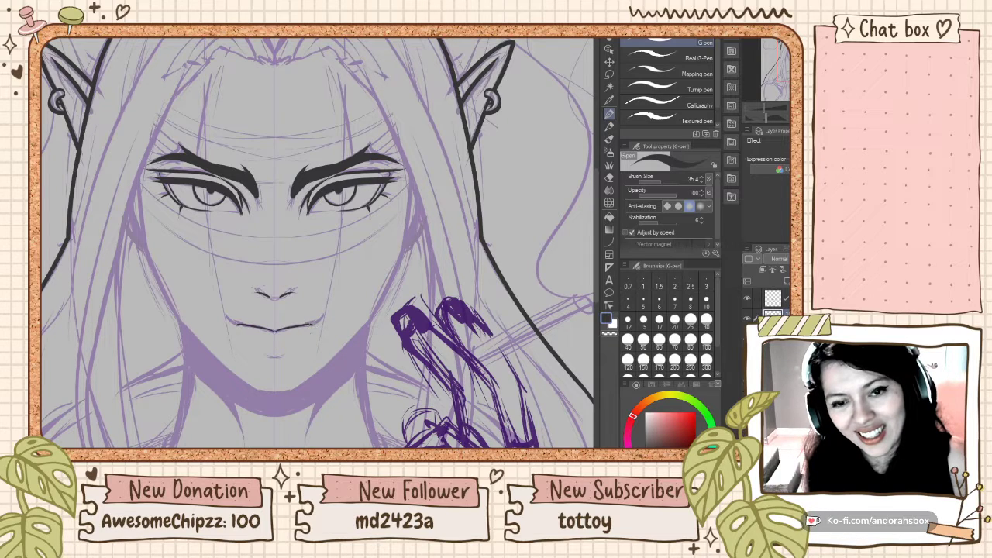
pyautogui.moveTo(225, 317); pyautogui.dragTo(325, 317)
pyautogui.hotkey('ctrl', 'z')
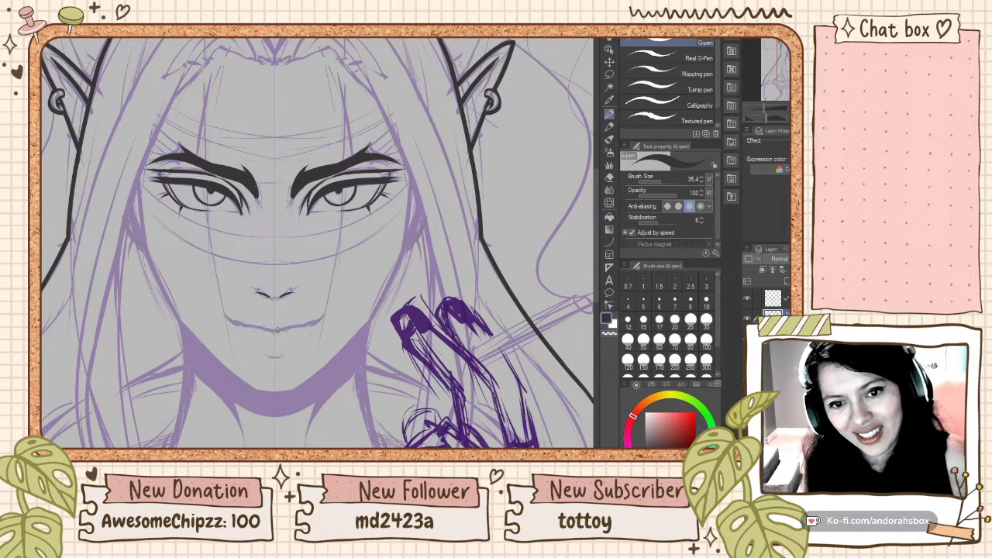
# - Ink the mouth line with dark upturned corners and a shallow dip at the centre, replacing the unwanted stroke
pyautogui.moveTo(236, 326); pyautogui.dragTo(318, 324)
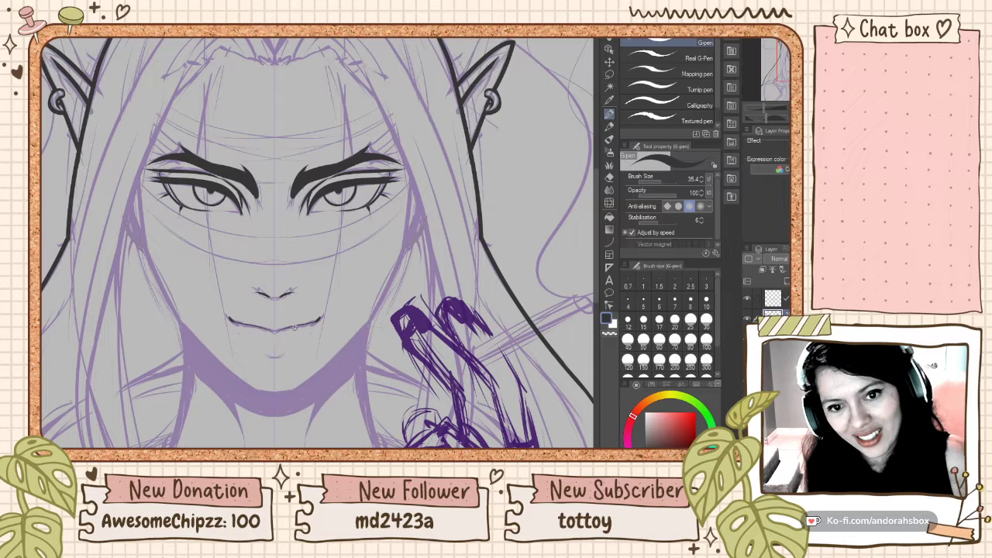
pyautogui.moveTo(236, 324); pyautogui.dragTo(315, 324)
pyautogui.hotkey('ctrl', 'z')
pyautogui.moveTo(229, 323); pyautogui.dragTo(320, 324)
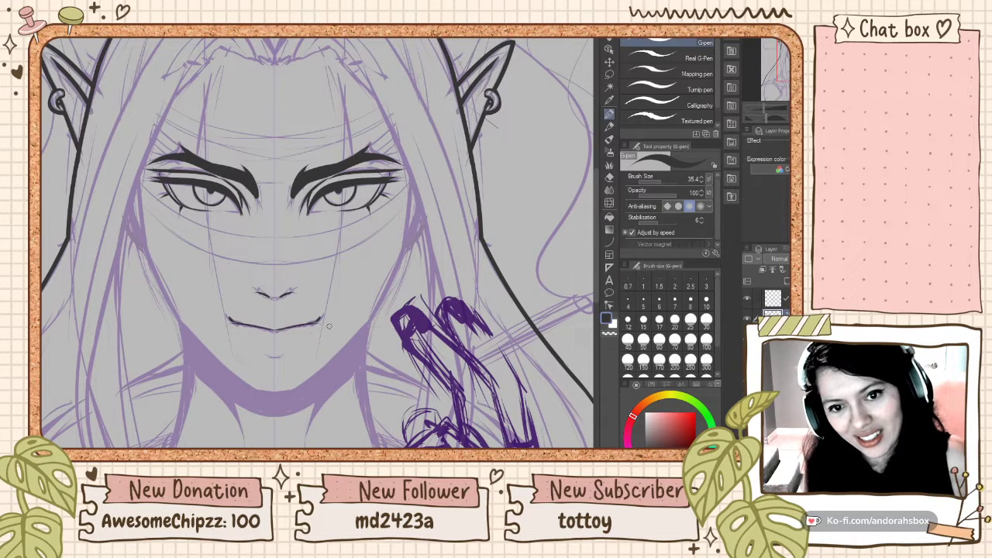
# - Try alternative curves across the full width of the mouth, undoing the rejected strokes
pyautogui.hotkey('ctrl', 'z')
pyautogui.moveTo(231, 321); pyautogui.dragTo(319, 323)
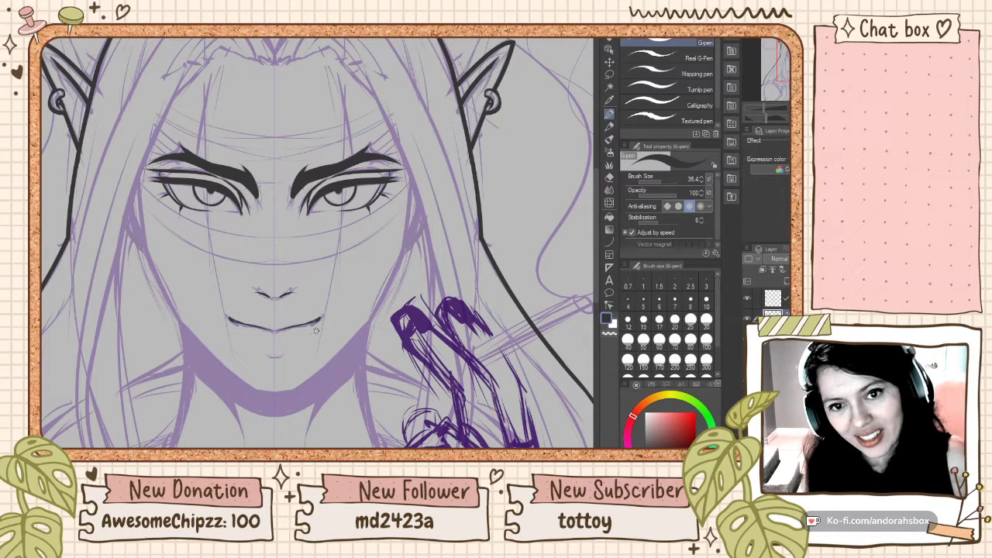
pyautogui.hotkey('ctrl', 'z')
pyautogui.moveTo(234, 322); pyautogui.dragTo(319, 320)
pyautogui.hotkey('ctrl', 'z')
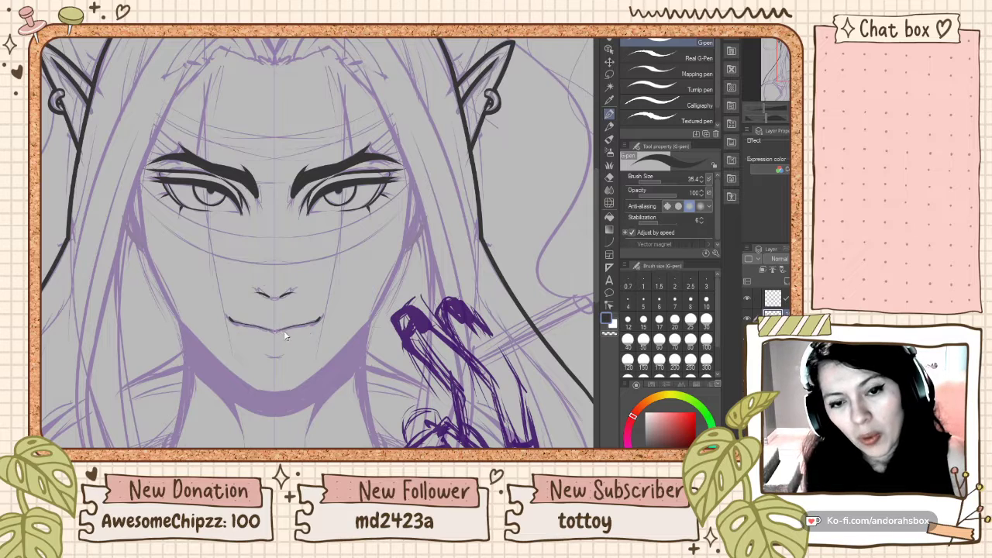
pyautogui.moveTo(231, 321); pyautogui.dragTo(321, 322)
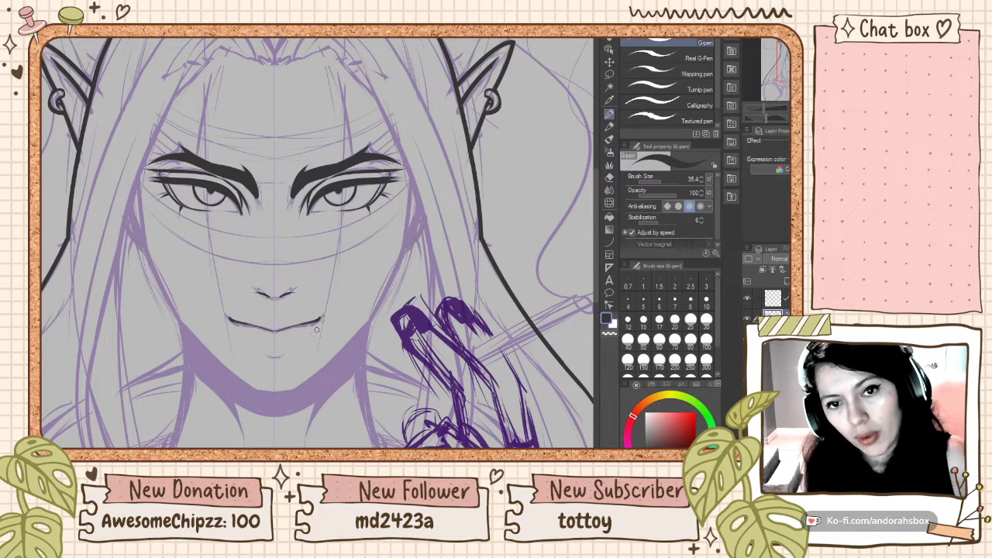
pyautogui.hotkey('ctrl', 'z')
pyautogui.hotkey('ctrl', 'z')
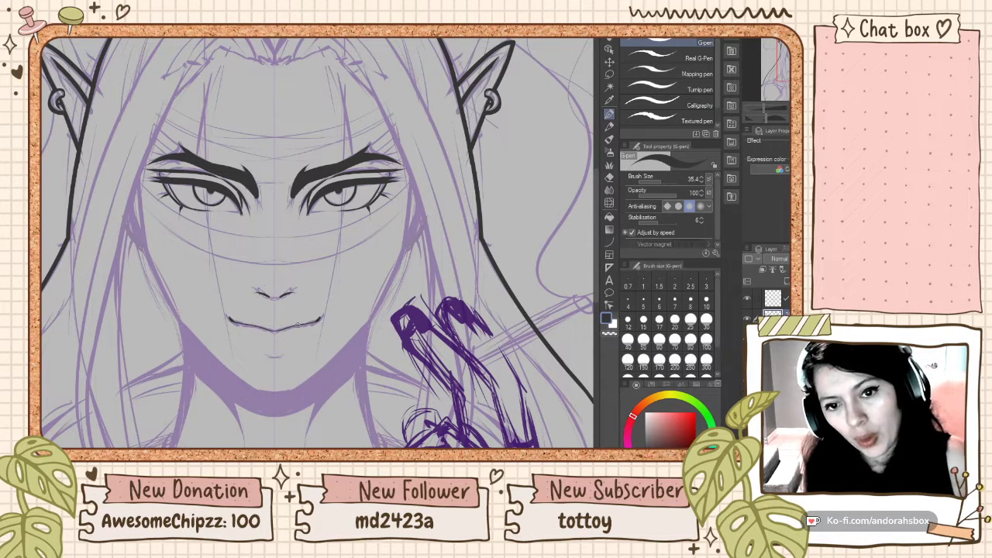
# - Darken the upturned mouth corners and ink a short curved crease beneath the lower lip
pyautogui.moveTo(298, 325); pyautogui.dragTo(318, 319)
pyautogui.moveTo(274, 356); pyautogui.dragTo(296, 348)
pyautogui.hotkey('ctrl', 'z')
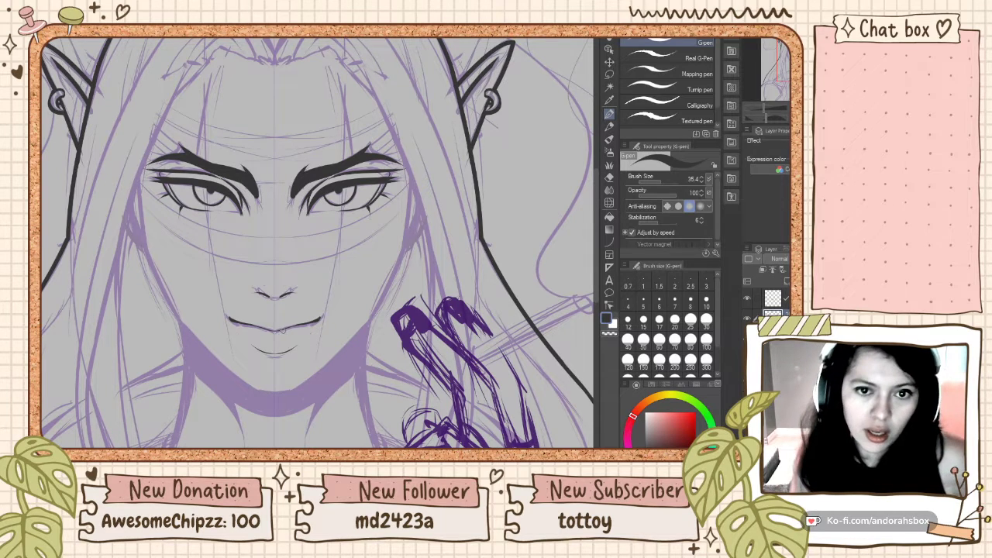
# - Ink the jagged hairline across the top of the forehead, with a small downward point at the centre
pyautogui.scroll(-4, 304, 118)
pyautogui.scroll(-3, 295, 116)
pyautogui.scroll(5, 287, 109)
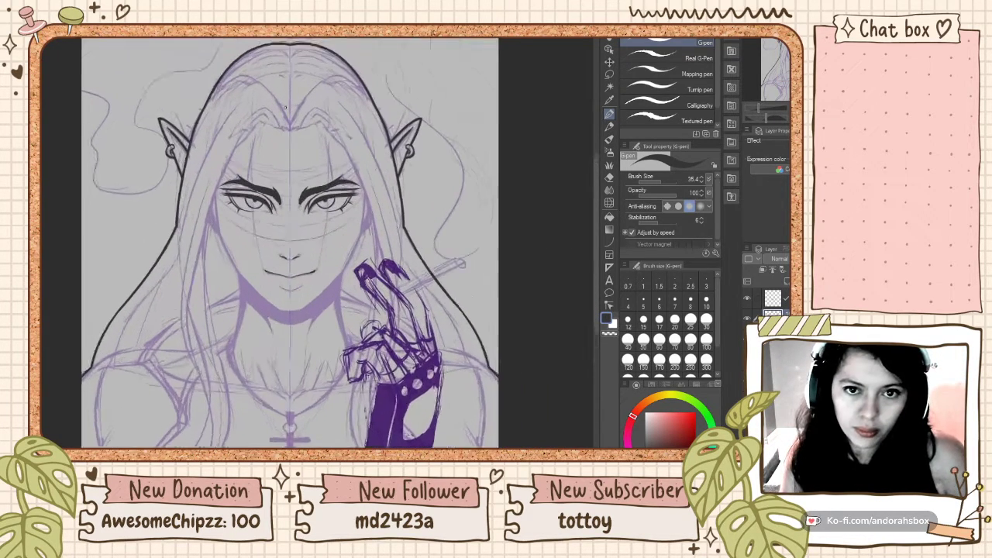
pyautogui.scroll(4, 286, 107)
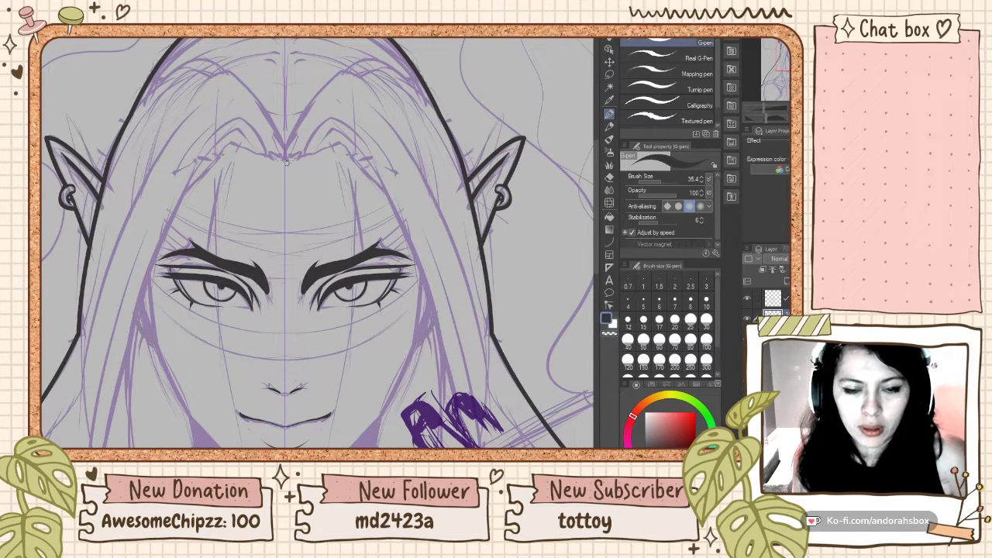
pyautogui.moveTo(271, 154); pyautogui.dragTo(337, 148)
pyautogui.hotkey('ctrl', 'z')
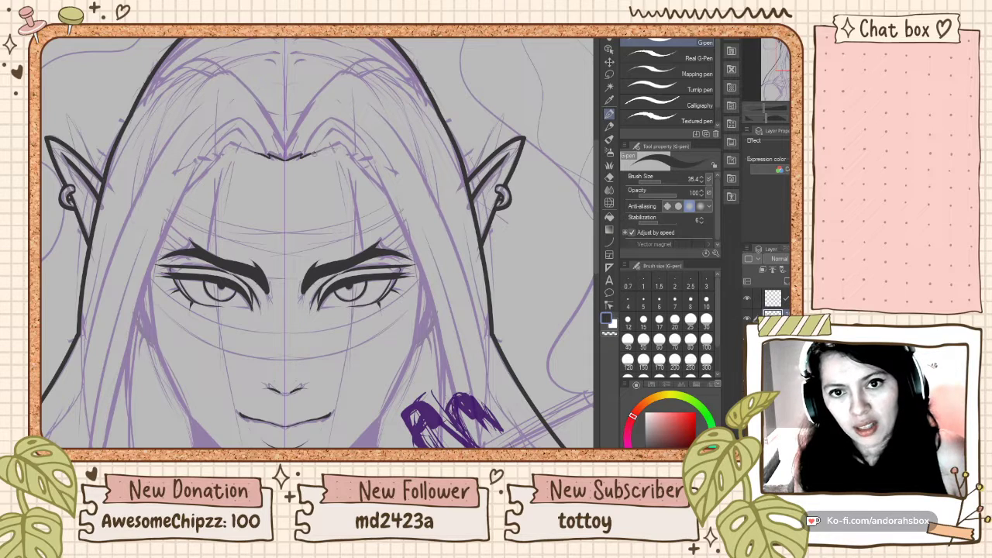
pyautogui.moveTo(230, 149); pyautogui.dragTo(347, 145)
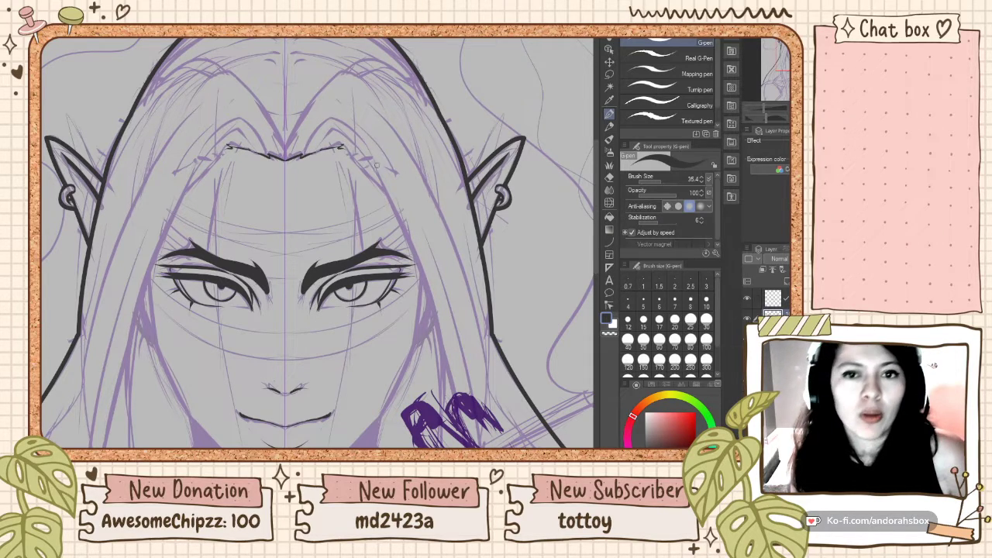
pyautogui.hotkey('ctrl', 'z')
pyautogui.hotkey('ctrl', 'y')
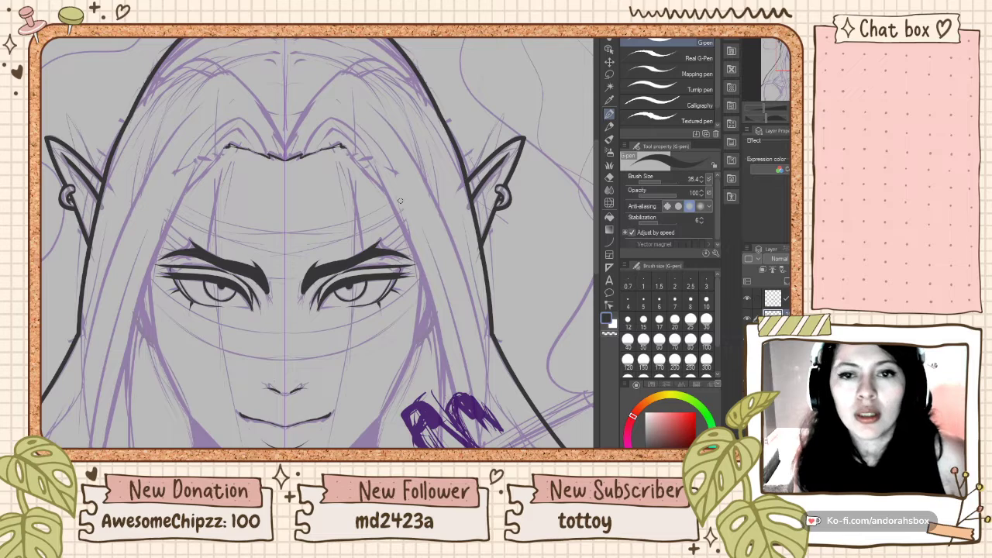
# - Ink the V-shaped hair parting rising from the central hairline point and the slanted hair edges framing the forehead down to the brows
pyautogui.moveTo(288, 151); pyautogui.dragTo(349, 73)
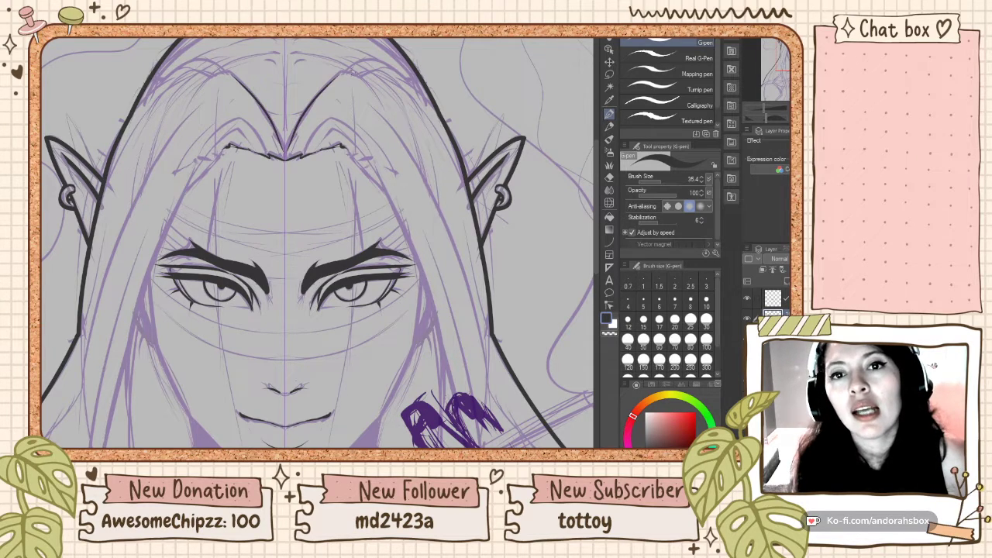
pyautogui.moveTo(298, 158)
pyautogui.mouseDown()
pyautogui.moveTo(309, 130)
pyautogui.moveTo(337, 114)
pyautogui.moveTo(320, 102)
pyautogui.moveTo(415, 321)
pyautogui.mouseUp()
pyautogui.hotkey('ctrl', 'z')
pyautogui.moveTo(320, 111)
pyautogui.mouseDown()
pyautogui.moveTo(395, 201)
pyautogui.moveTo(432, 299)
pyautogui.moveTo(334, 125)
pyautogui.moveTo(425, 308)
pyautogui.mouseUp()
pyautogui.hotkey('ctrl', 'z')
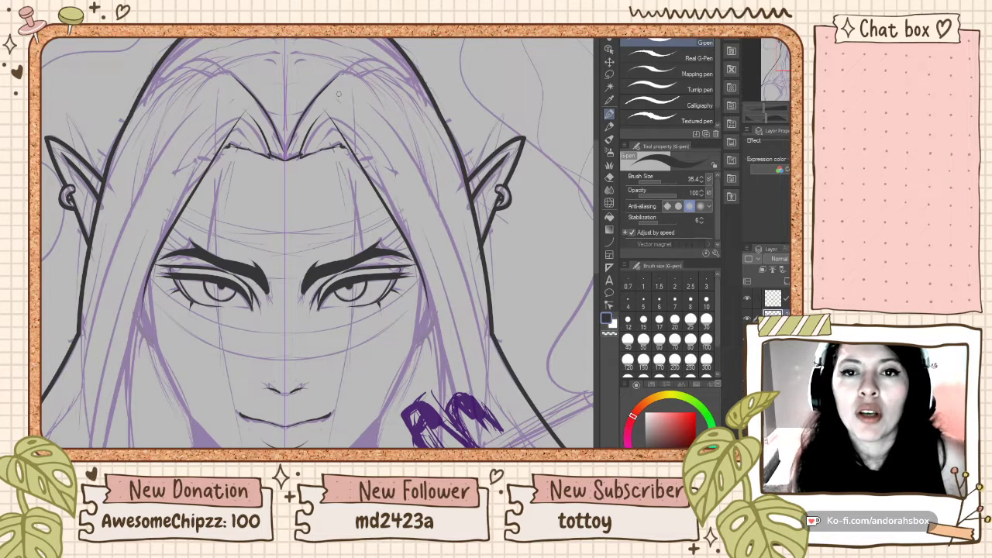
# - Ink thin arched strands on both sides of the parting, sweeping outward and down over the hair, replacing unwanted strokes
pyautogui.moveTo(323, 94); pyautogui.dragTo(379, 163)
pyautogui.hotkey('ctrl', 'z')
pyautogui.moveTo(321, 96); pyautogui.dragTo(358, 115)
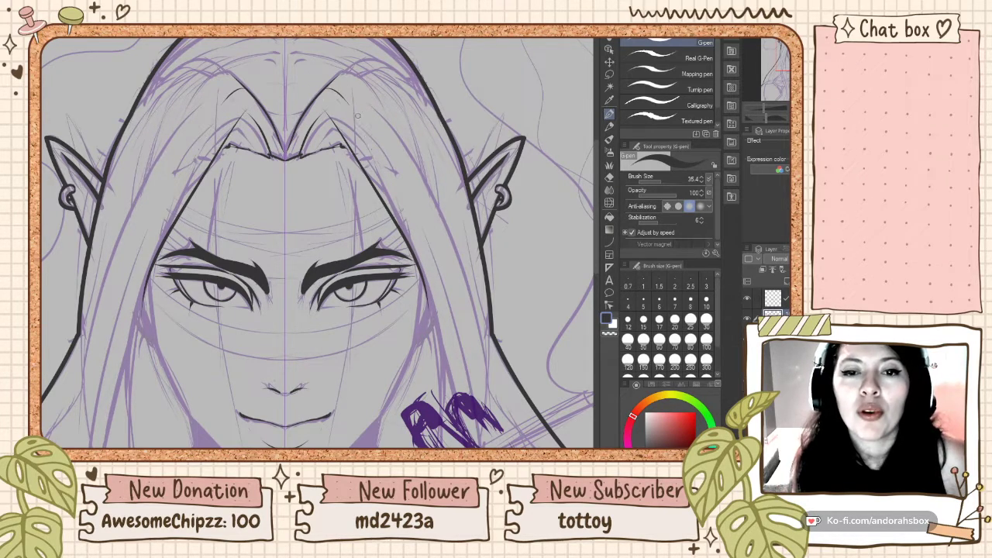
pyautogui.moveTo(342, 75)
pyautogui.mouseDown()
pyautogui.moveTo(360, 75)
pyautogui.moveTo(436, 184)
pyautogui.mouseUp()
pyautogui.hotkey('ctrl', 'z')
pyautogui.moveTo(341, 74); pyautogui.dragTo(425, 164)
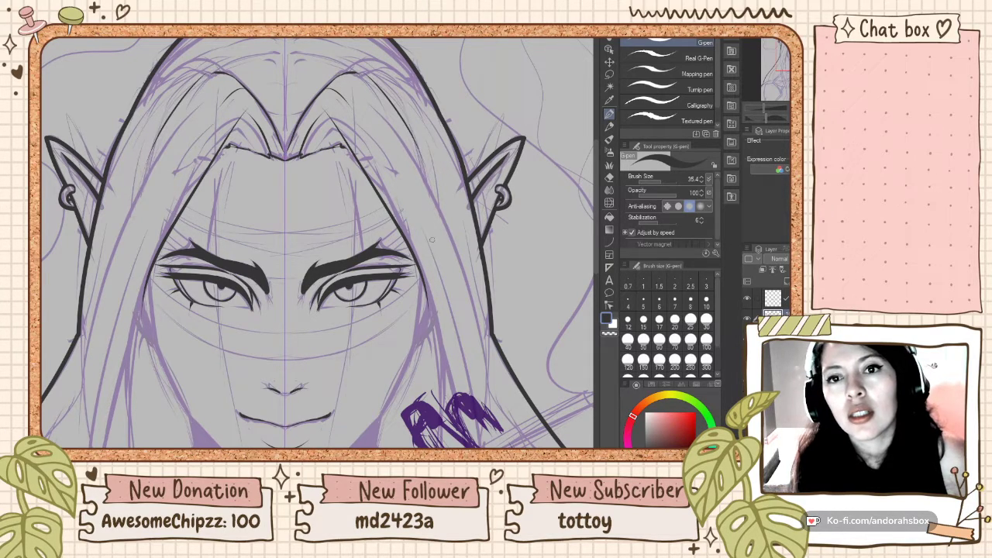
# - Ink long thin strands down both lengths of hair beside the face, following the sketch and replacing unwanted strokes
pyautogui.moveTo(357, 89); pyautogui.dragTo(449, 318)
pyautogui.hotkey('ctrl', 'z')
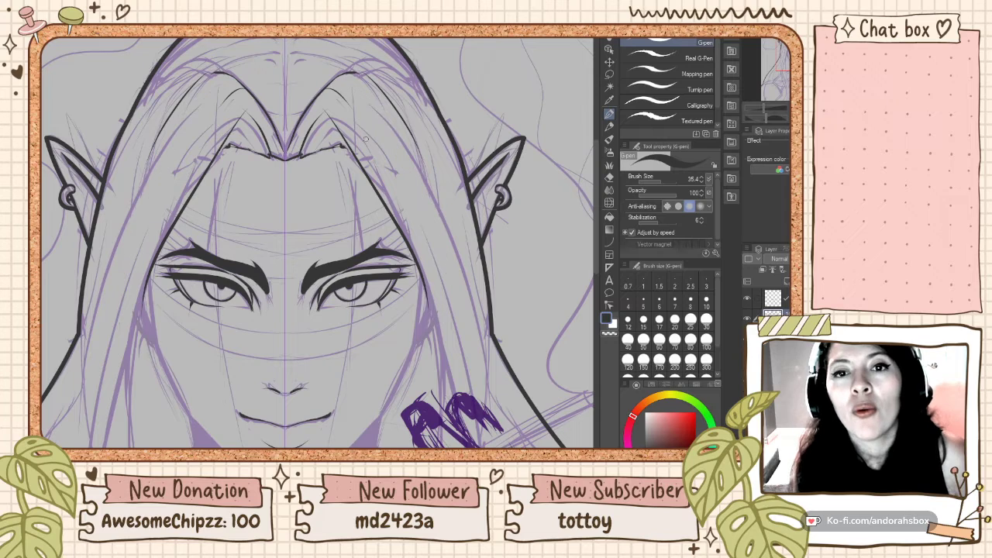
pyautogui.moveTo(363, 102)
pyautogui.mouseDown()
pyautogui.moveTo(442, 247)
pyautogui.moveTo(456, 418)
pyautogui.mouseUp()
pyautogui.hotkey('ctrl', 'z')
pyautogui.moveTo(391, 151); pyautogui.dragTo(442, 329)
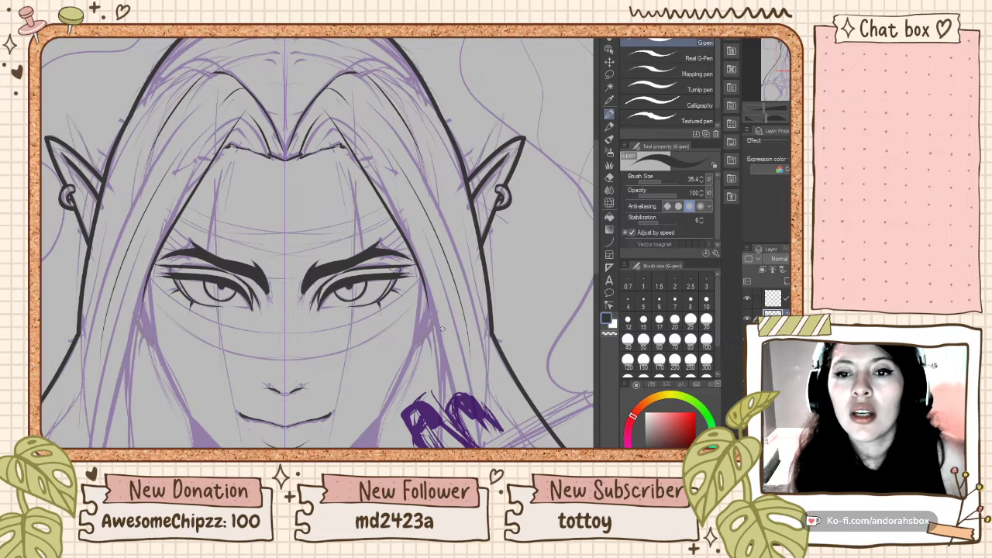
# - Ink tapered locks from the face-framing hair down past the cheeks, undoing the unwanted strokes
pyautogui.scroll(-4, 360, 188)
pyautogui.scroll(3, 359, 188)
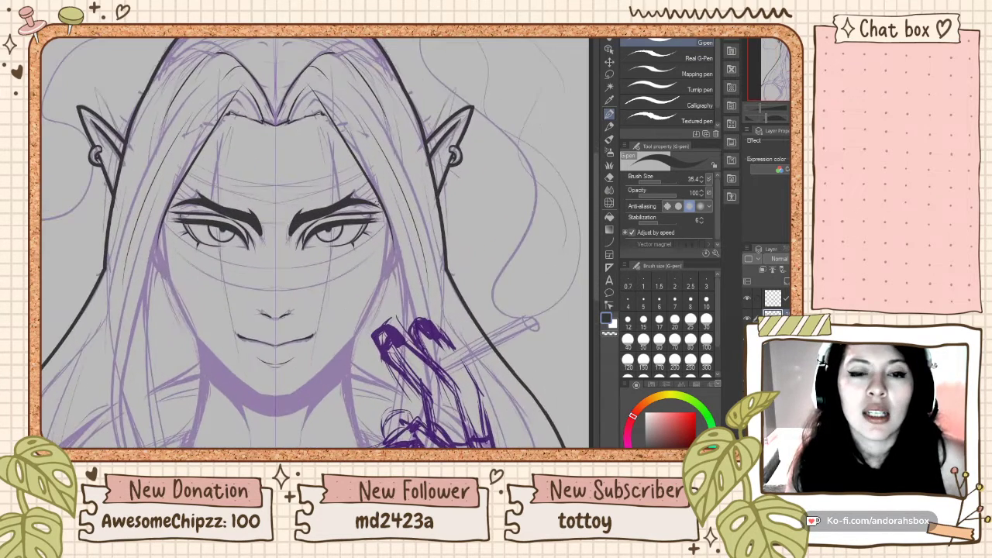
pyautogui.scroll(-3, 359, 188)
pyautogui.scroll(3, 359, 189)
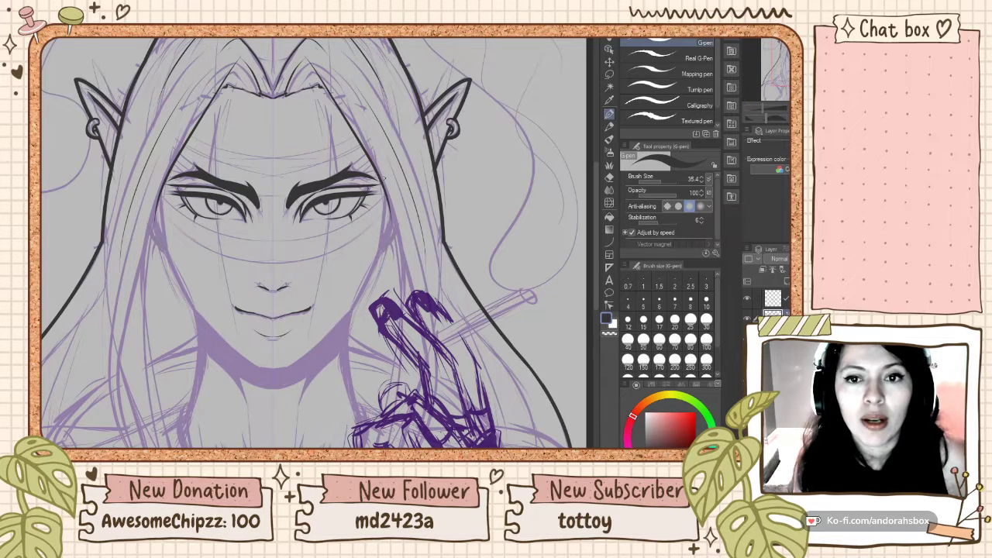
pyautogui.moveTo(374, 158); pyautogui.dragTo(413, 236)
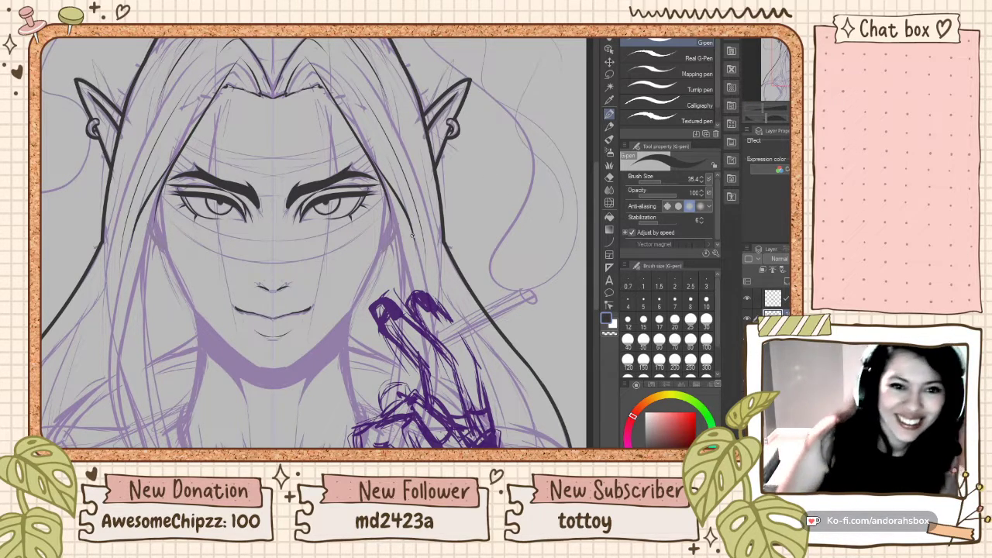
pyautogui.hotkey('ctrl', 'z')
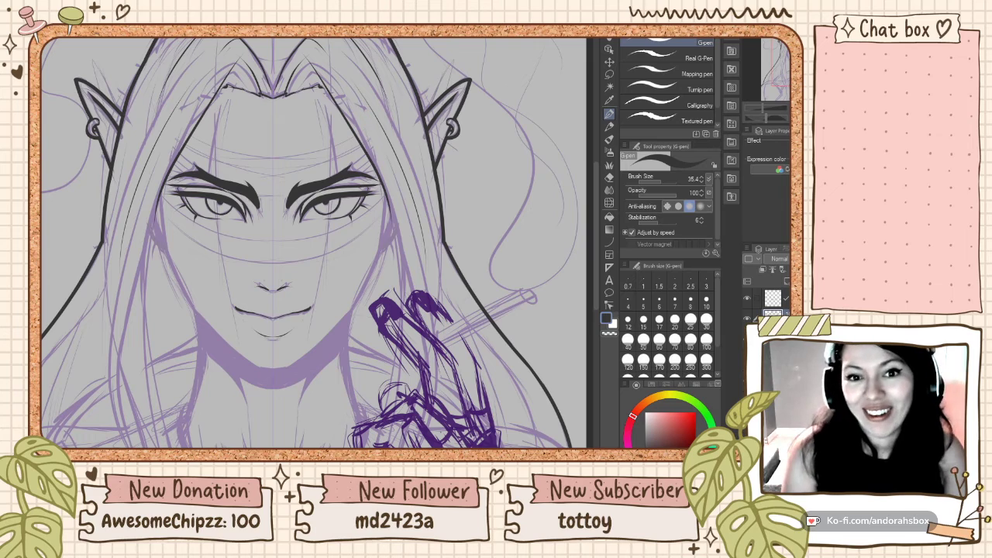
pyautogui.moveTo(383, 133); pyautogui.dragTo(411, 271)
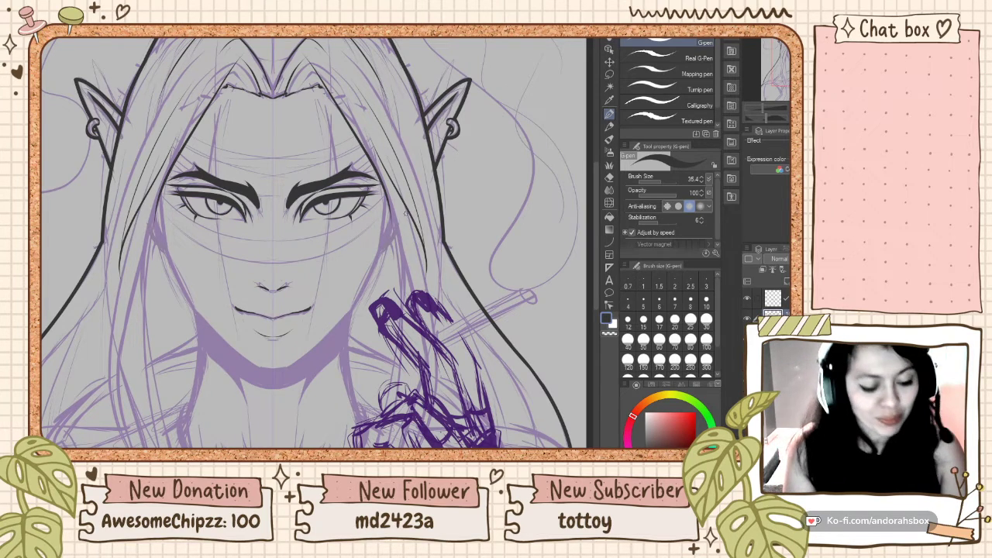
pyautogui.hotkey('ctrl', 'z')
pyautogui.moveTo(386, 142); pyautogui.dragTo(425, 293)
pyautogui.hotkey('ctrl', 'z')
pyautogui.moveTo(380, 155); pyautogui.dragTo(419, 288)
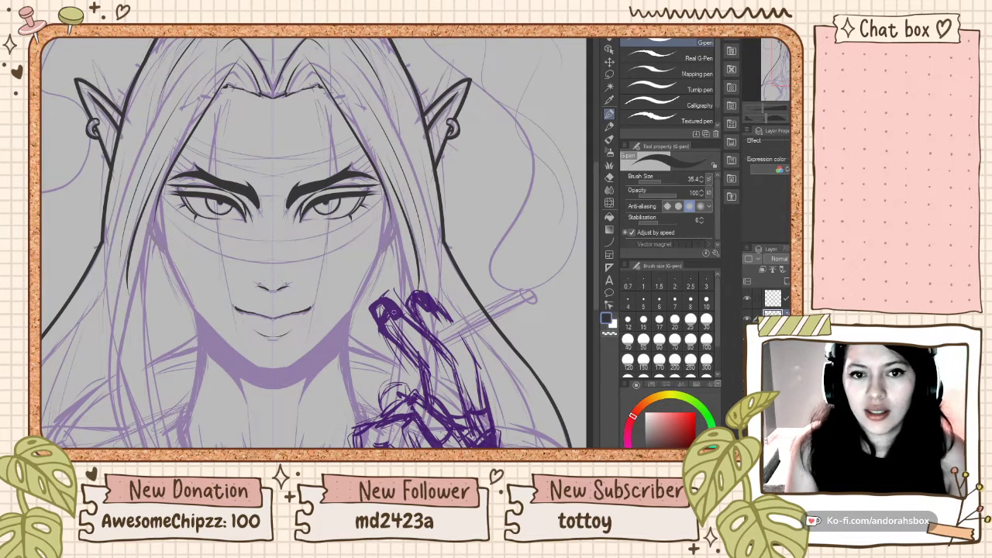
pyautogui.moveTo(405, 124); pyautogui.dragTo(442, 297)
pyautogui.hotkey('ctrl', 'z')
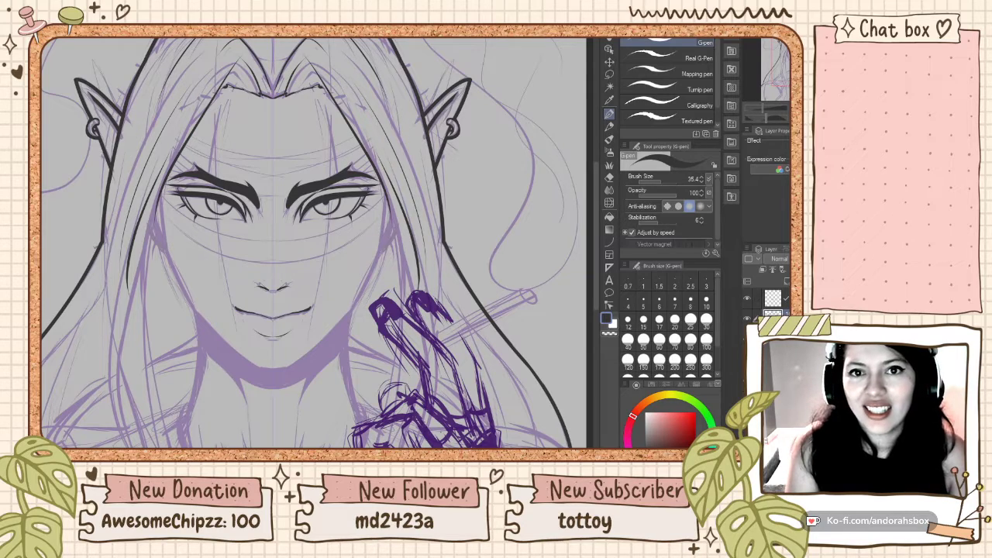
# - Examine the inked hair and facial features against the whole portrait from several distances
pyautogui.scroll(-8, 354, 174)
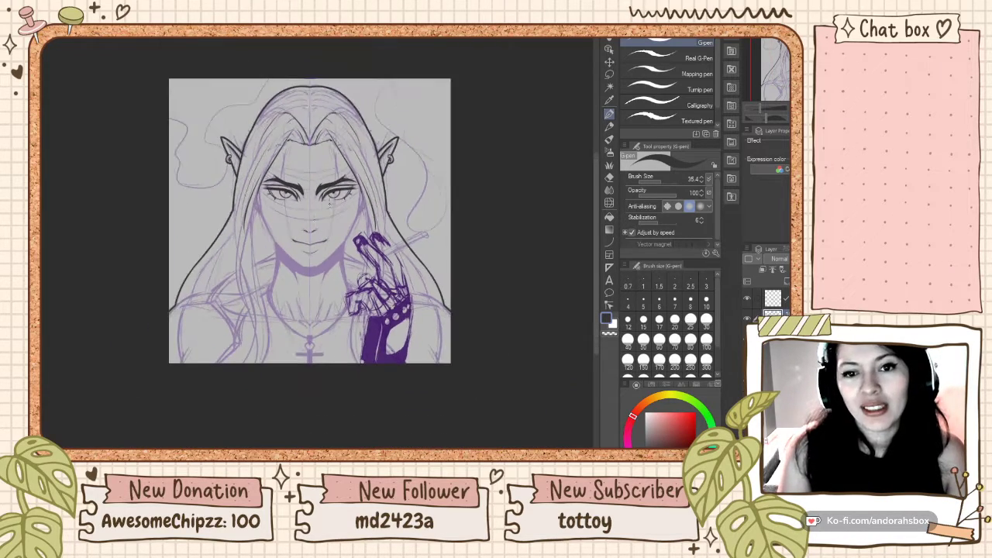
pyautogui.scroll(5, 317, 179)
pyautogui.scroll(-4, 325, 178)
pyautogui.scroll(3, 349, 189)
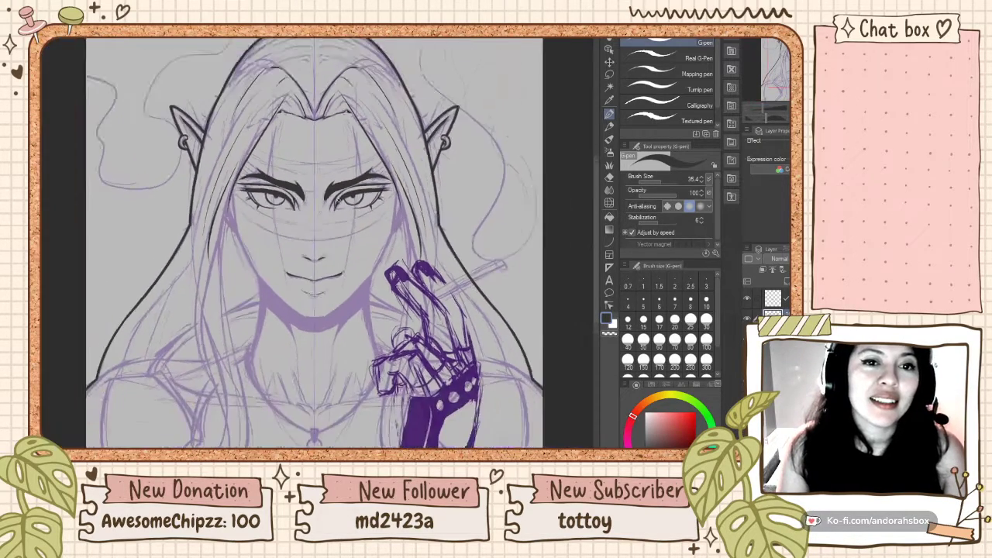
pyautogui.scroll(-3, 349, 189)
pyautogui.scroll(2, 349, 190)
pyautogui.scroll(2, 349, 189)
pyautogui.scroll(-1, 349, 189)
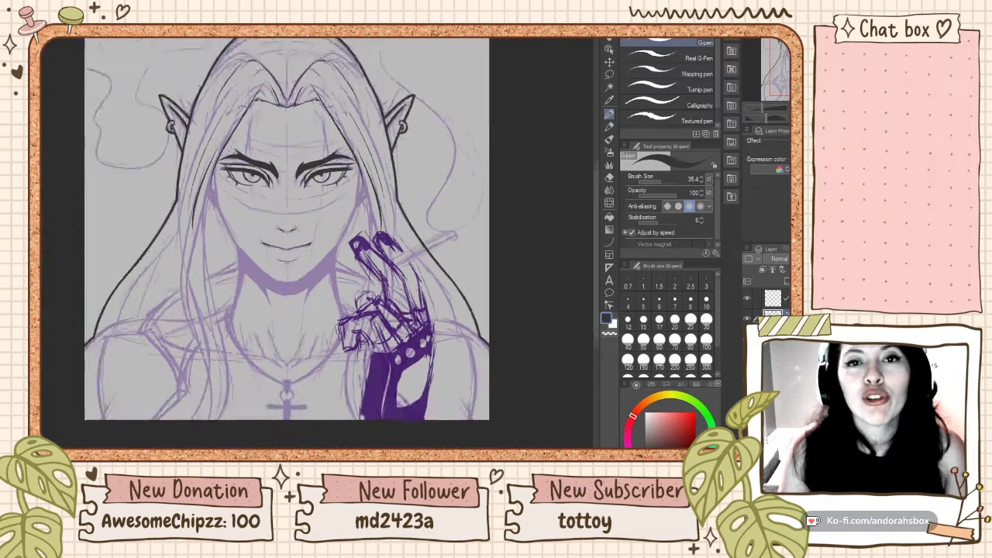
pyautogui.scroll(1, 349, 189)
pyautogui.scroll(-3, 331, 175)
# - Ink curved strands from the tops of the parted hair outward to the head outline above the ears, replacing unwanted strokes
pyautogui.scroll(3, 330, 175)
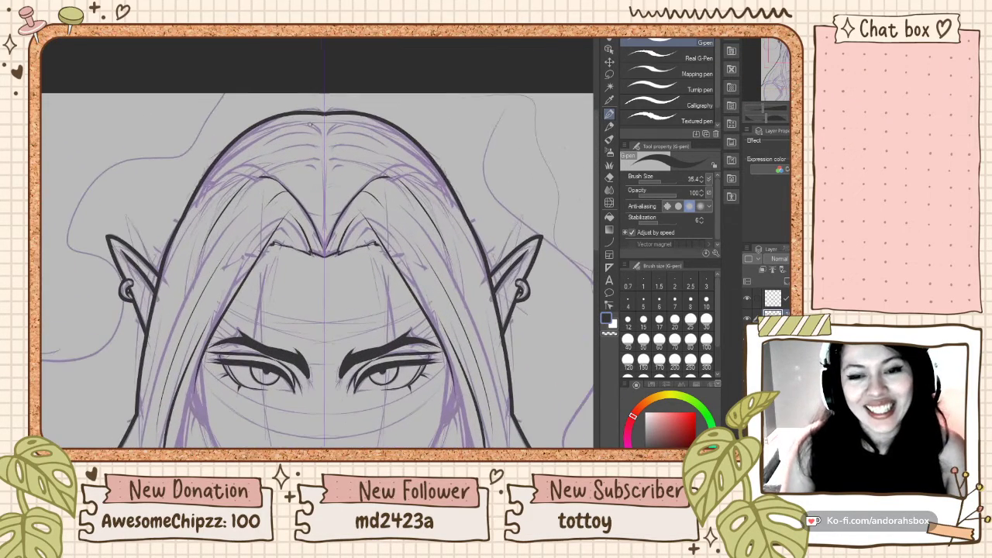
pyautogui.moveTo(376, 180)
pyautogui.mouseDown()
pyautogui.moveTo(396, 169)
pyautogui.moveTo(435, 193)
pyautogui.mouseUp()
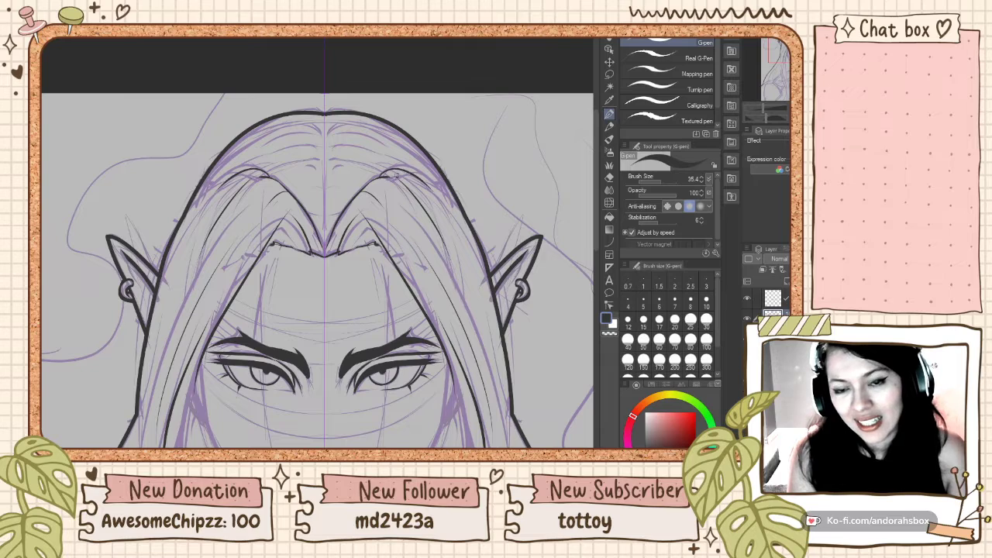
pyautogui.hotkey('ctrl', 'z')
pyautogui.moveTo(377, 179)
pyautogui.mouseDown()
pyautogui.moveTo(415, 163)
pyautogui.moveTo(458, 203)
pyautogui.mouseUp()
pyautogui.hotkey('ctrl', 'z')
pyautogui.hotkey('ctrl', 'z')
pyautogui.moveTo(400, 165); pyautogui.dragTo(458, 204)
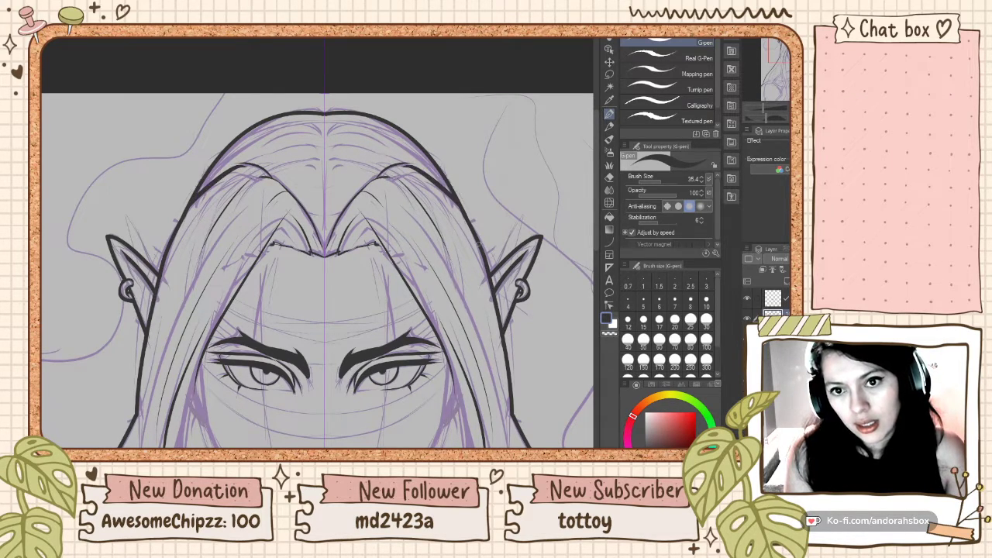
pyautogui.hotkey('ctrl', 'z')
pyautogui.moveTo(407, 166); pyautogui.dragTo(467, 225)
pyautogui.hotkey('ctrl', 'z')
pyautogui.moveTo(413, 167); pyautogui.dragTo(456, 201)
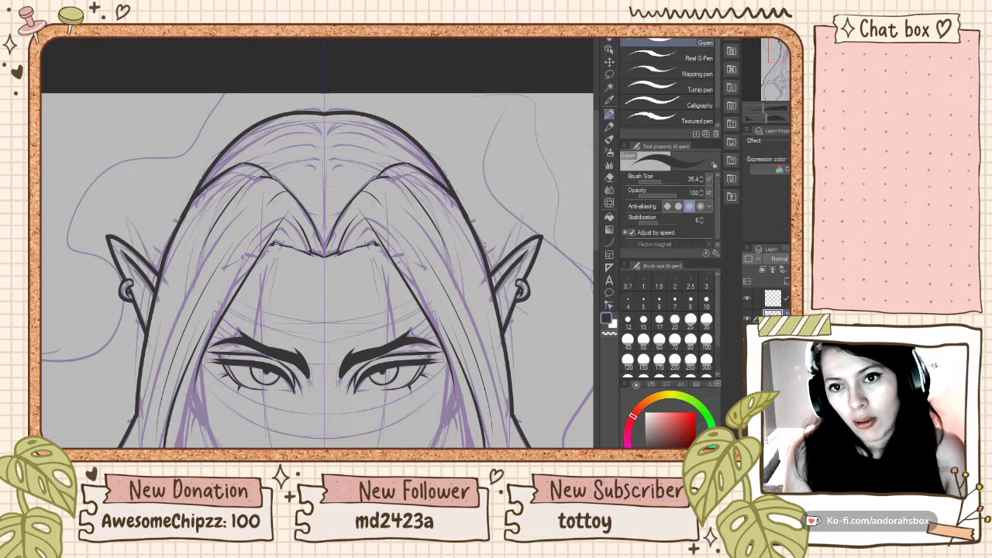
pyautogui.hotkey('ctrl', 'z')
pyautogui.moveTo(408, 163)
pyautogui.mouseDown()
pyautogui.moveTo(483, 254)
pyautogui.moveTo(449, 200)
pyautogui.moveTo(466, 230)
pyautogui.mouseUp()
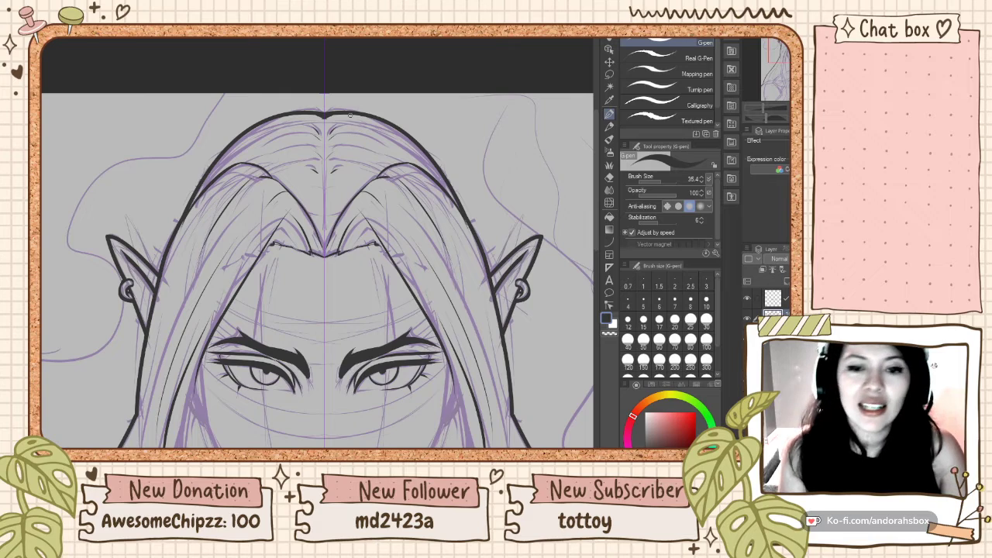
# - Ink a tapered strand hanging inside the outer hair outline below each ear
pyautogui.scroll(-6, 351, 115)
pyautogui.scroll(6, 371, 171)
pyautogui.scroll(-4, 371, 170)
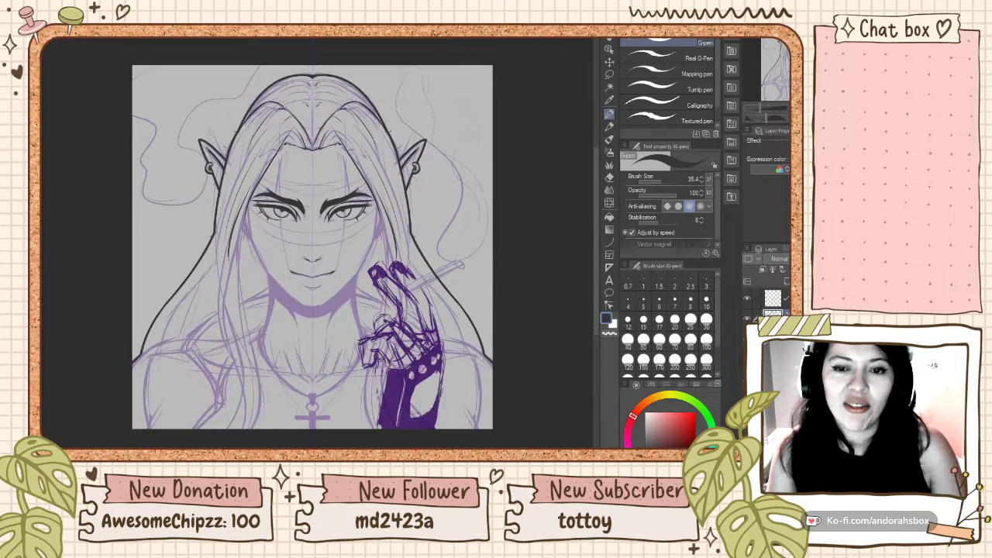
pyautogui.scroll(2, 403, 221)
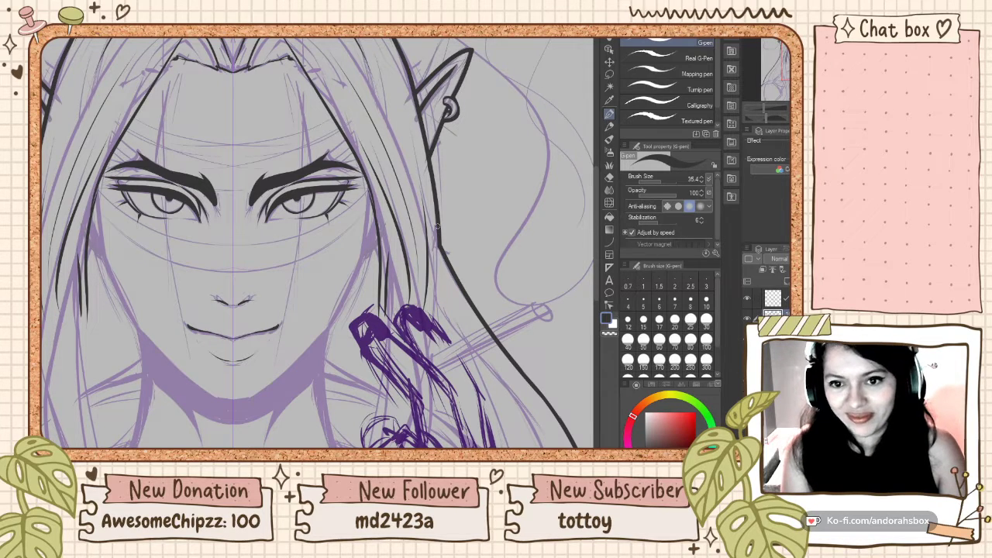
pyautogui.moveTo(438, 233); pyautogui.dragTo(431, 324)
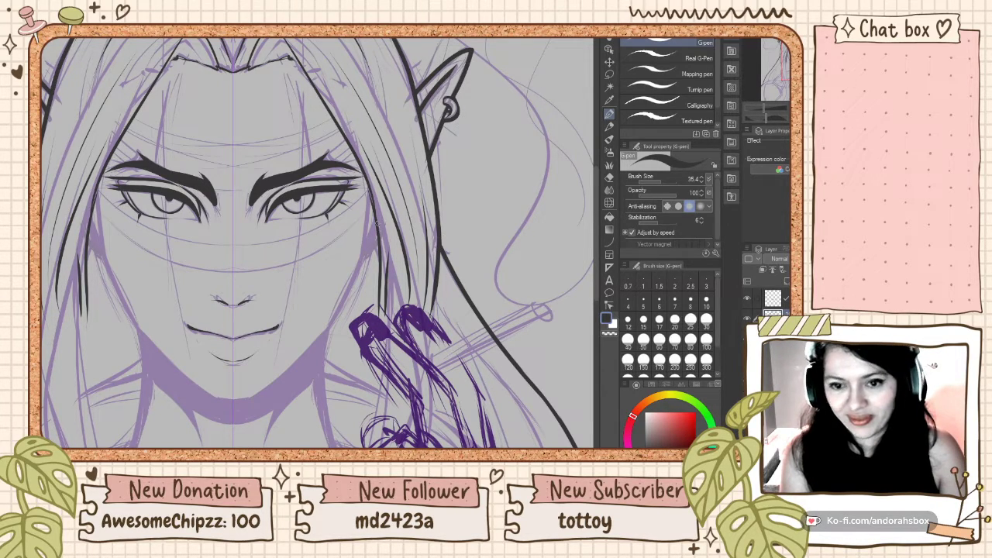
pyautogui.scroll(-3, 442, 252)
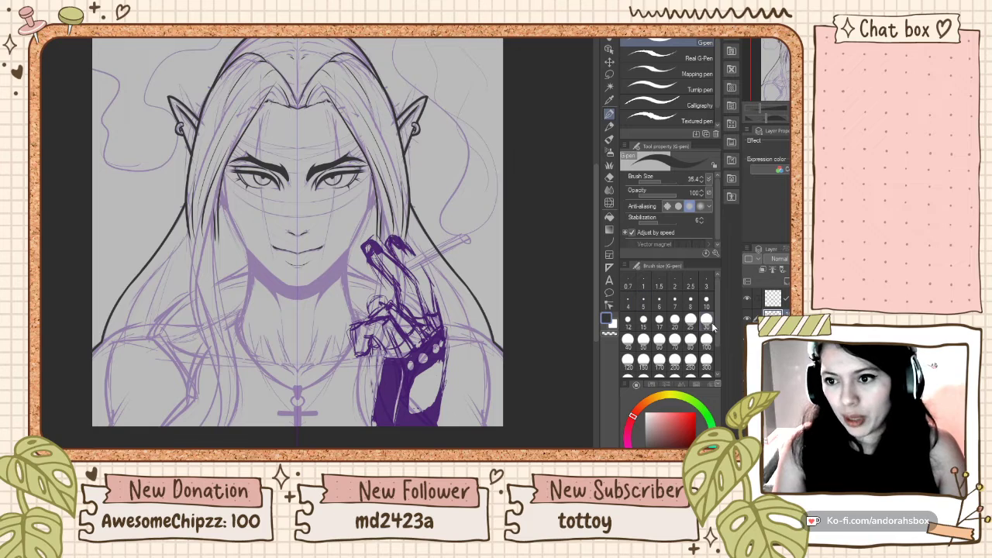
# - Hide the dark purple hand sketch that covers the lower part of the portrait
pyautogui.click(747, 339)
pyautogui.scroll(-1, 387, 233)
pyautogui.scroll(2, 385, 288)
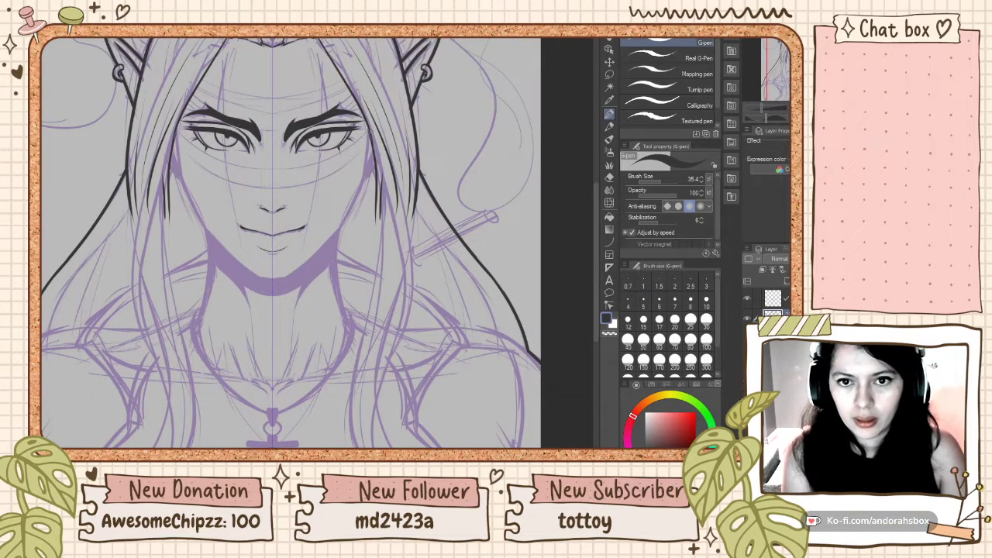
# - Ink the jawline from the chin up toward the cheeks on both sides, undoing the unwanted strokes
pyautogui.moveTo(370, 128); pyautogui.dragTo(344, 232)
pyautogui.hotkey('ctrl', 'z')
pyautogui.scroll(-2, 358, 159)
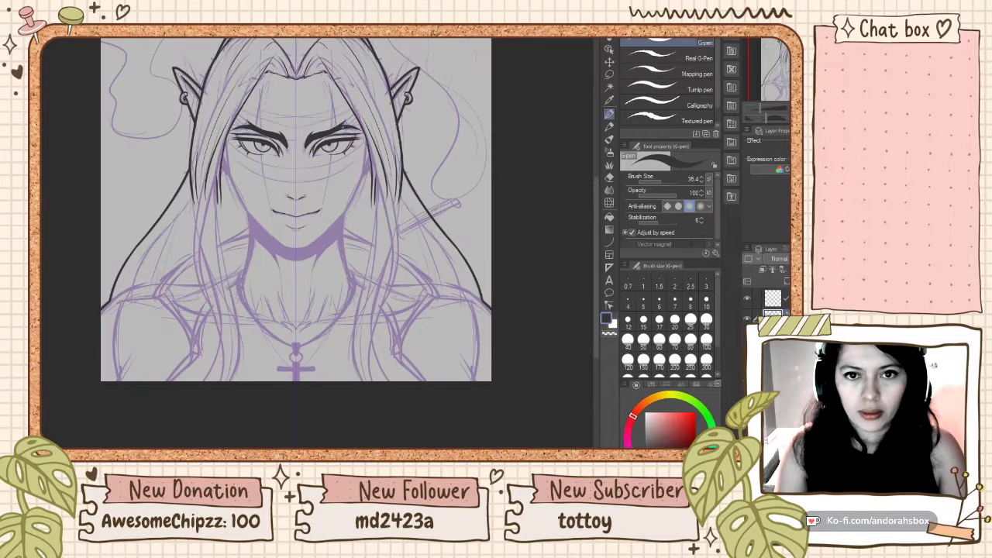
pyautogui.scroll(4, 353, 153)
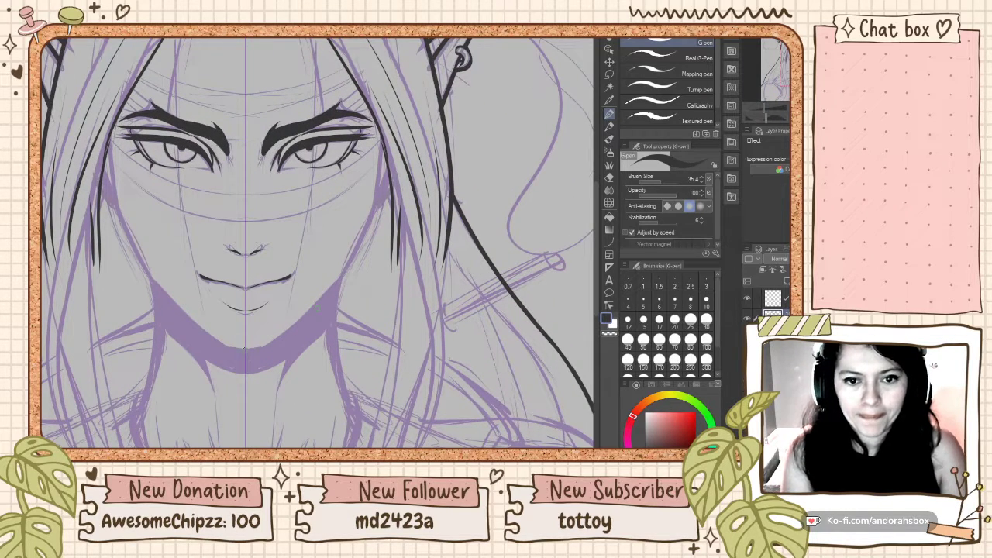
pyautogui.moveTo(245, 349)
pyautogui.mouseDown()
pyautogui.moveTo(271, 345)
pyautogui.moveTo(223, 345)
pyautogui.moveTo(353, 269)
pyautogui.moveTo(370, 189)
pyautogui.mouseUp()
pyautogui.hotkey('ctrl', 'z')
pyautogui.hotkey('ctrl', 'z')
# - Try to ink the cheek contours from beside the eyes down to the inked jawline
pyautogui.moveTo(381, 130)
pyautogui.mouseDown()
pyautogui.moveTo(388, 217)
pyautogui.moveTo(346, 282)
pyautogui.mouseUp()
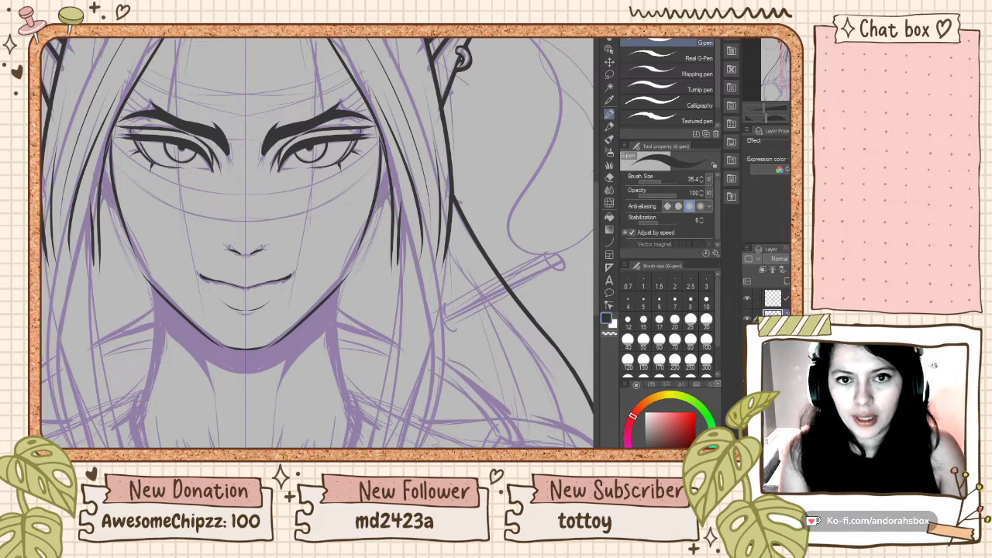
pyautogui.hotkey('ctrl', 'z')
pyautogui.moveTo(381, 129); pyautogui.dragTo(341, 281)
pyautogui.hotkey('ctrl', 'z')
pyautogui.moveTo(362, 238); pyautogui.dragTo(339, 291)
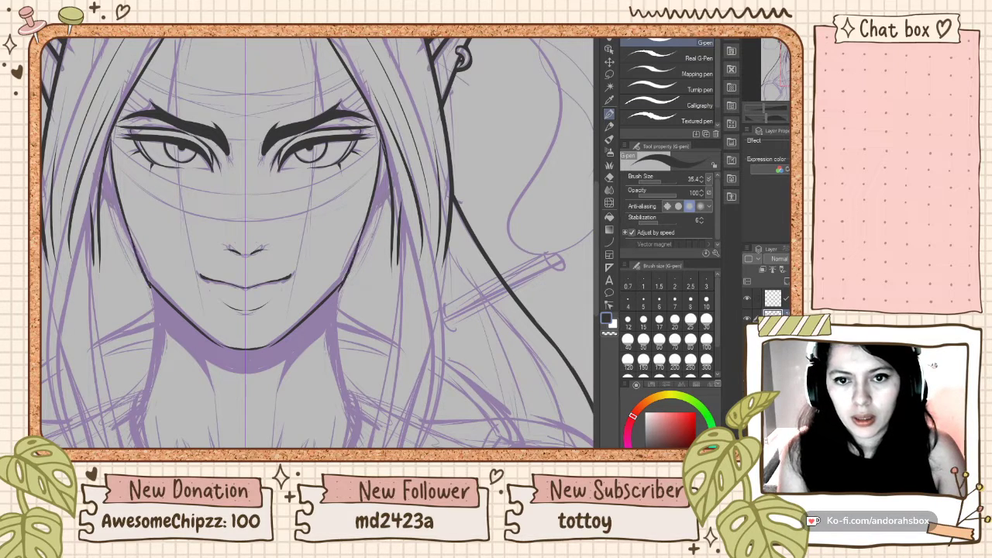
pyautogui.hotkey('ctrl', 'z')
pyautogui.moveTo(360, 230); pyautogui.dragTo(341, 283)
pyautogui.hotkey('ctrl', 'z')
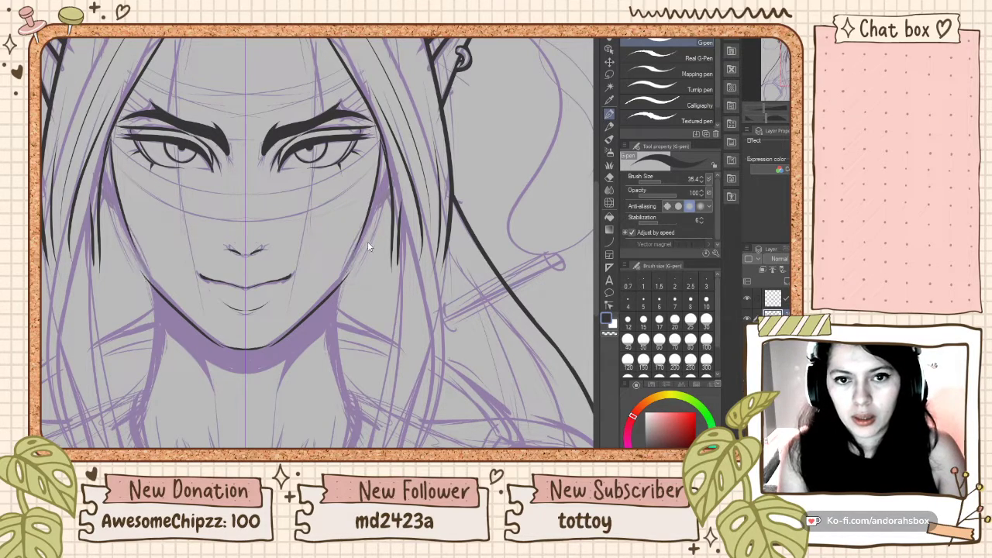
pyautogui.moveTo(366, 217); pyautogui.dragTo(341, 276)
pyautogui.hotkey('ctrl', 'z')
pyautogui.hotkey('ctrl', 'z')
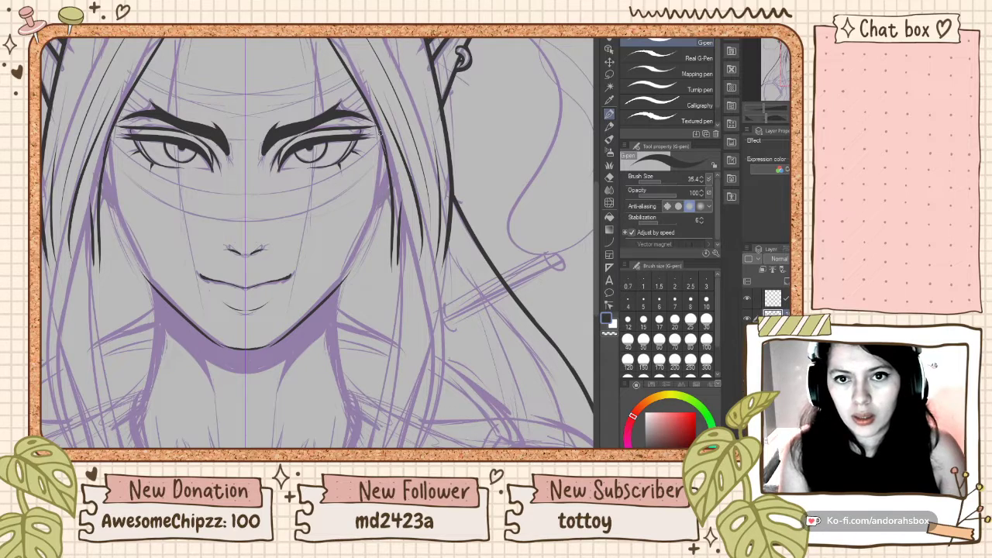
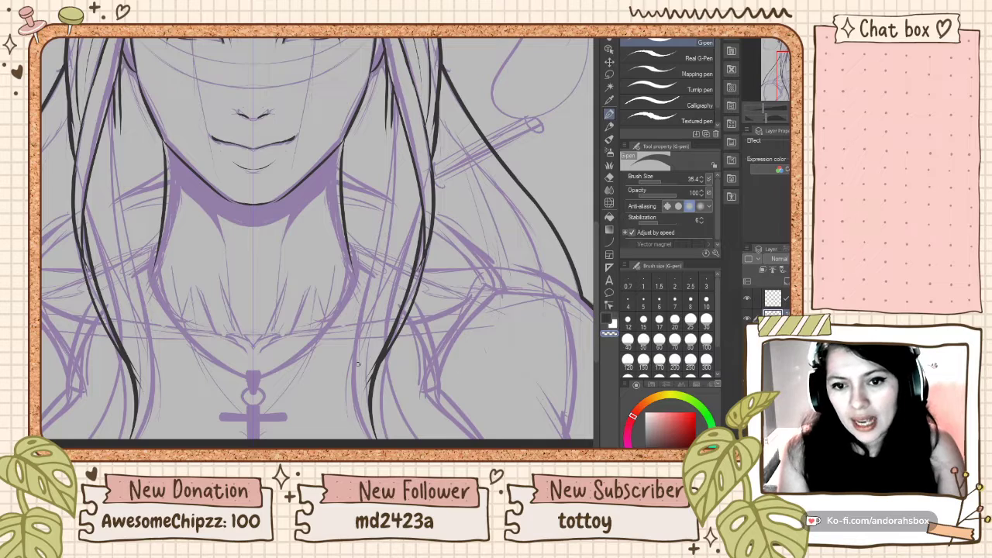
# - Trim the edges of the long inked locks beside the neck with the transparent colour, redoing unwanted trims
pyautogui.moveTo(380, 342)
pyautogui.mouseDown()
pyautogui.moveTo(369, 376)
pyautogui.moveTo(377, 394)
pyautogui.moveTo(401, 325)
pyautogui.moveTo(370, 387)
pyautogui.mouseUp()
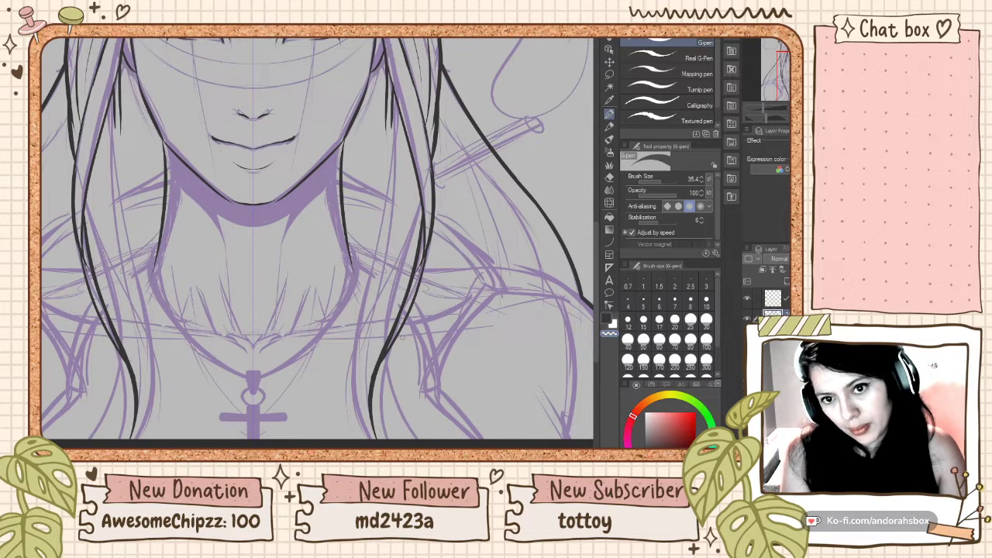
pyautogui.moveTo(430, 223); pyautogui.dragTo(426, 262)
pyautogui.hotkey('ctrl', 'z')
pyautogui.moveTo(425, 207); pyautogui.dragTo(417, 274)
pyautogui.hotkey('ctrl', 'z')
pyautogui.hotkey('ctrl', 'y')
pyautogui.hotkey('ctrl', 'z')
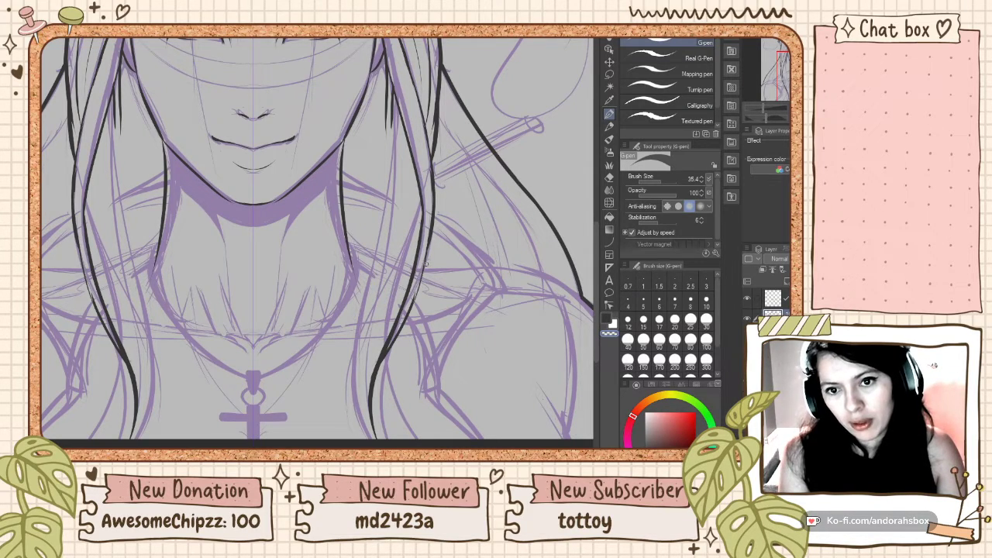
pyautogui.hotkey('ctrl', 'y')
pyautogui.moveTo(433, 191)
pyautogui.mouseDown()
pyautogui.moveTo(395, 314)
pyautogui.moveTo(433, 210)
pyautogui.moveTo(413, 301)
pyautogui.mouseUp()
pyautogui.hotkey('ctrl', 'z')
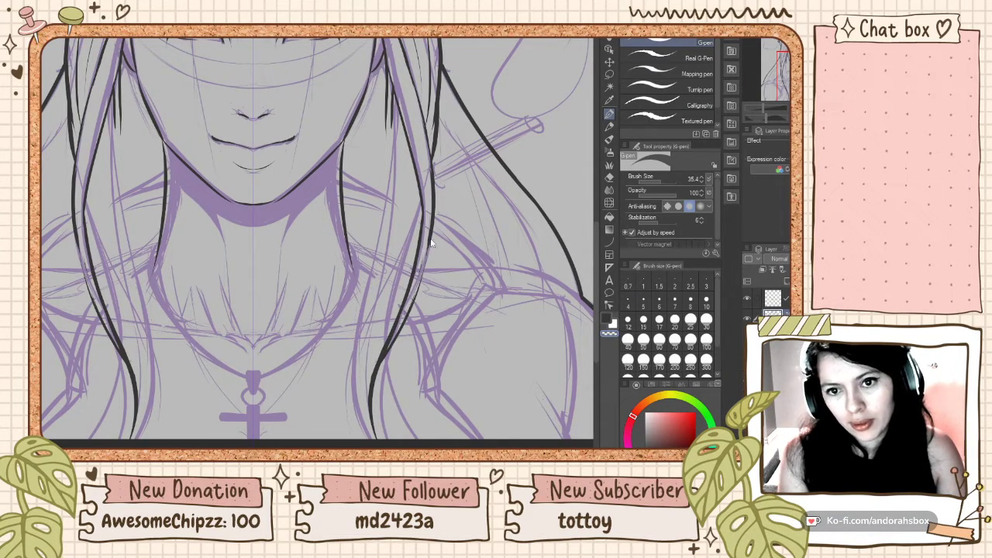
pyautogui.hotkey('ctrl', 'z')
pyautogui.moveTo(435, 210); pyautogui.dragTo(418, 287)
pyautogui.moveTo(428, 230); pyautogui.dragTo(417, 288)
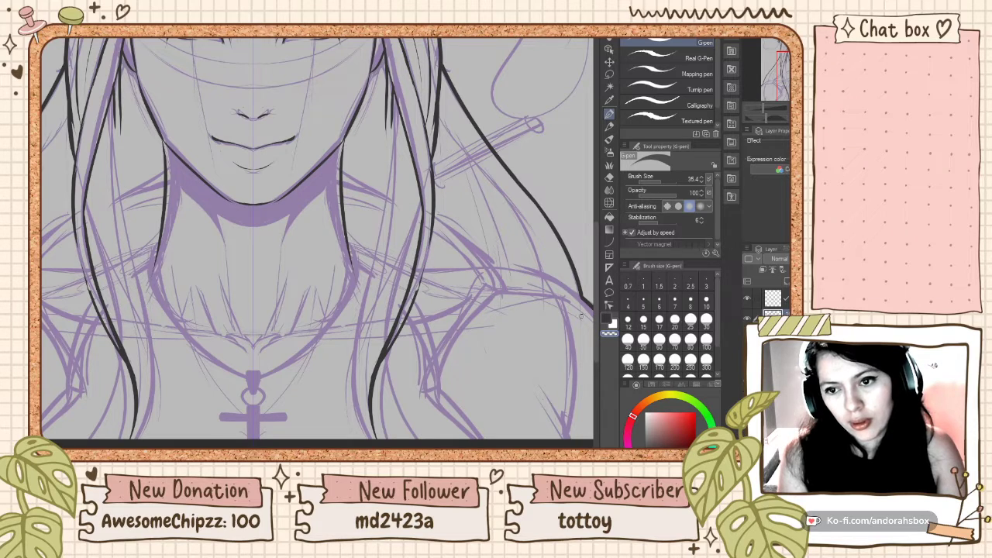
# - Switch back to the dark ink colour and ink an outer strand curving from each long lock down to the canvas edge
pyautogui.click(611, 323)
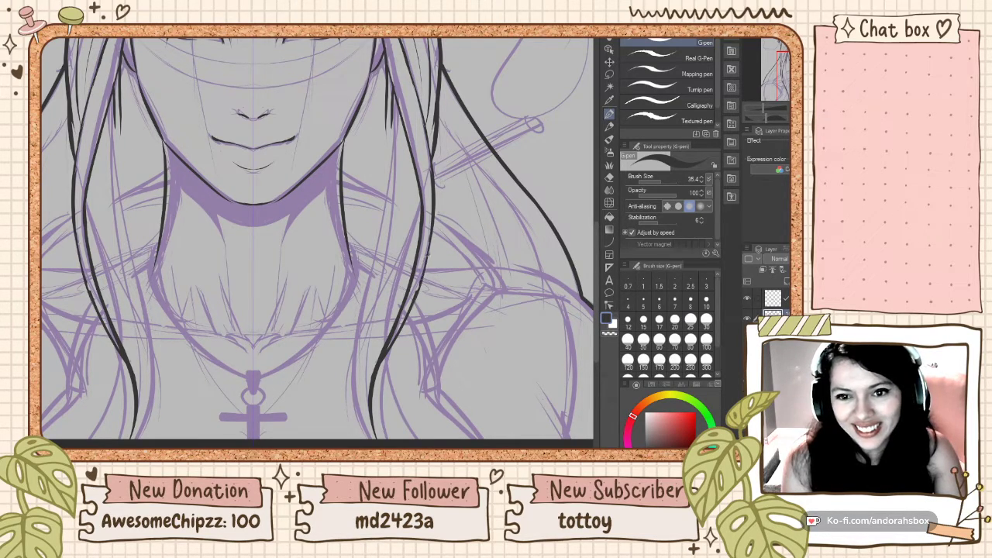
pyautogui.moveTo(423, 203); pyautogui.dragTo(381, 373)
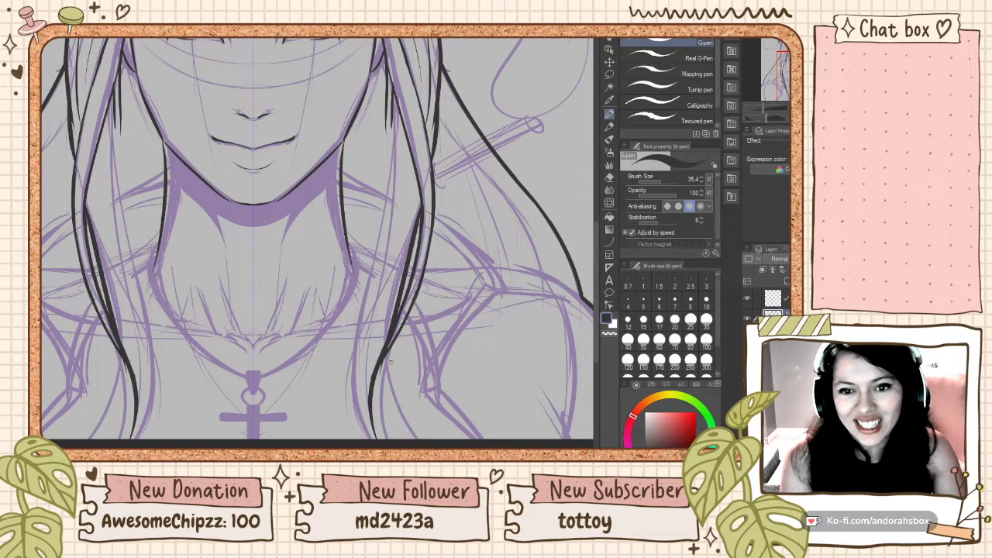
pyautogui.hotkey('ctrl', 'z')
pyautogui.moveTo(423, 206)
pyautogui.mouseDown()
pyautogui.moveTo(389, 362)
pyautogui.moveTo(399, 352)
pyautogui.moveTo(390, 359)
pyautogui.moveTo(419, 445)
pyautogui.mouseUp()
# - Ink two inner strands running from beside the jaw down along each long lock to the lower canvas edge
pyautogui.moveTo(390, 129)
pyautogui.mouseDown()
pyautogui.moveTo(340, 329)
pyautogui.moveTo(328, 439)
pyautogui.mouseUp()
pyautogui.hotkey('ctrl', 'z')
pyautogui.moveTo(391, 157); pyautogui.dragTo(344, 439)
pyautogui.hotkey('ctrl', 'z')
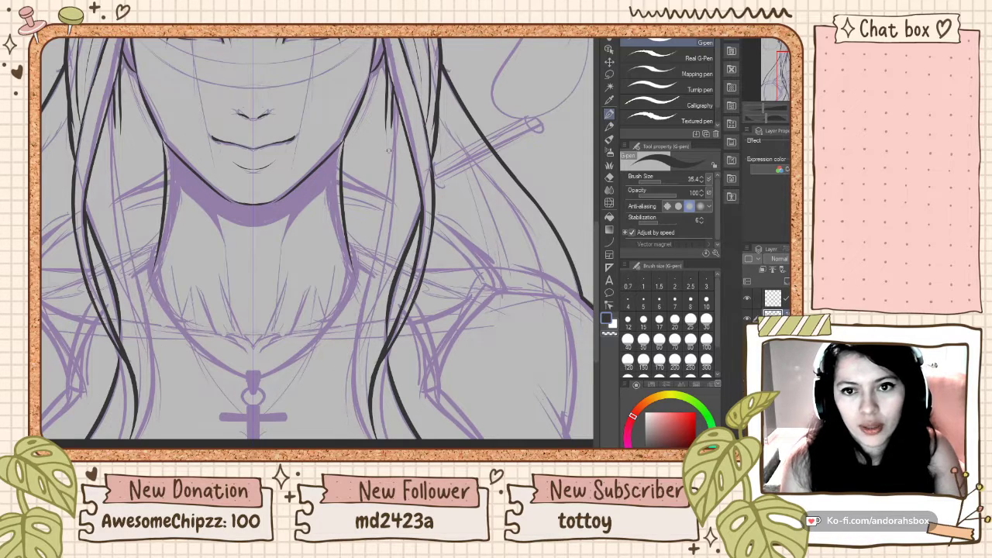
pyautogui.moveTo(392, 137); pyautogui.dragTo(353, 438)
pyautogui.hotkey('ctrl', 'z')
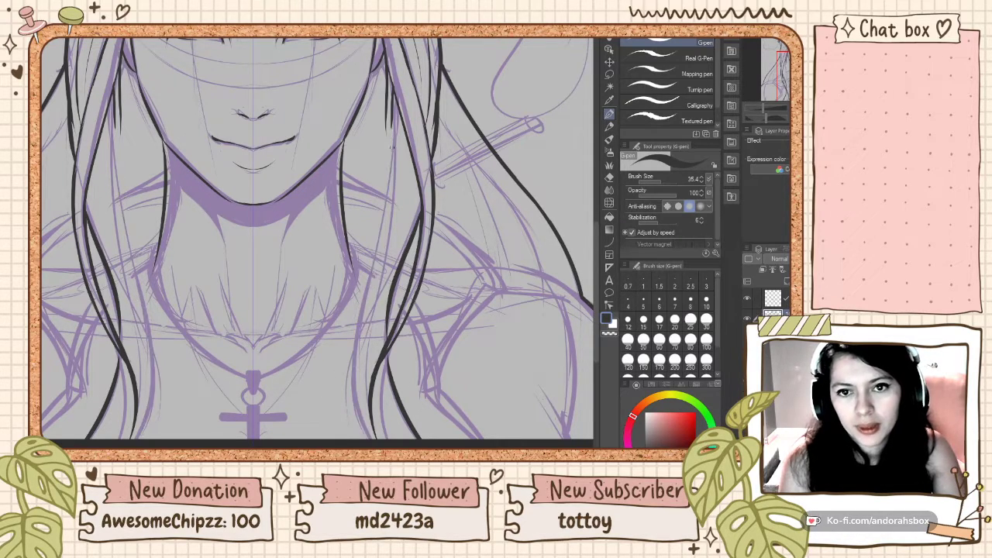
pyautogui.moveTo(392, 140); pyautogui.dragTo(363, 439)
pyautogui.moveTo(393, 215); pyautogui.dragTo(372, 439)
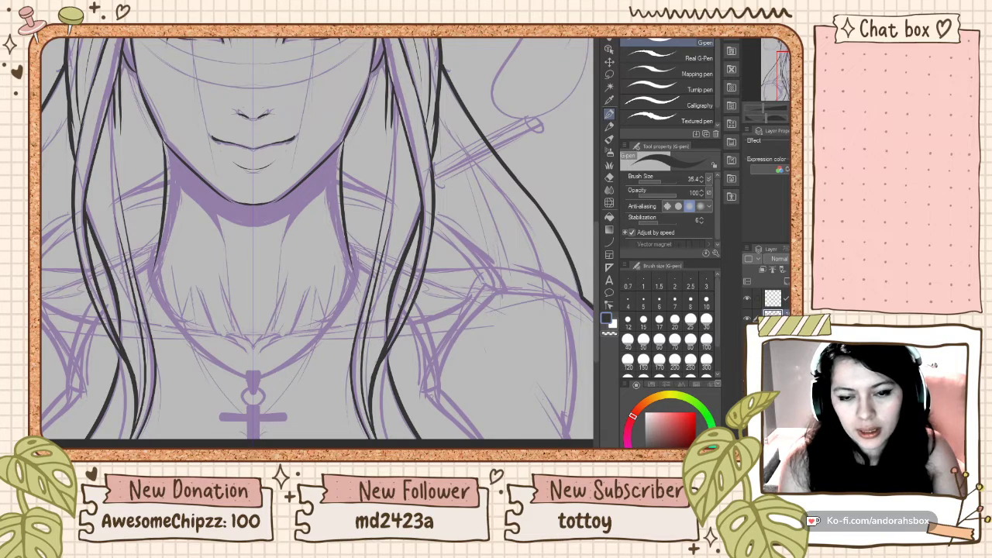
# - Try to ink another strand from the short lock tips beside the cheeks down past the neck
pyautogui.moveTo(385, 99); pyautogui.dragTo(388, 268)
pyautogui.hotkey('ctrl', 'z')
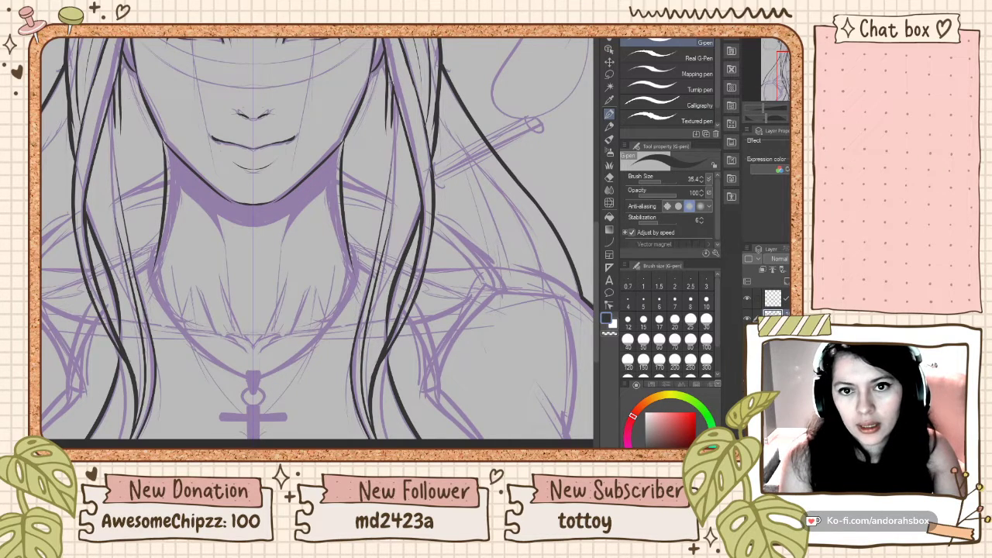
pyautogui.moveTo(382, 106); pyautogui.dragTo(361, 301)
pyautogui.hotkey('ctrl', 'z')
# - Examine the inked long locks against the face, hair and whole portrait from several distances
pyautogui.scroll(-5, 379, 169)
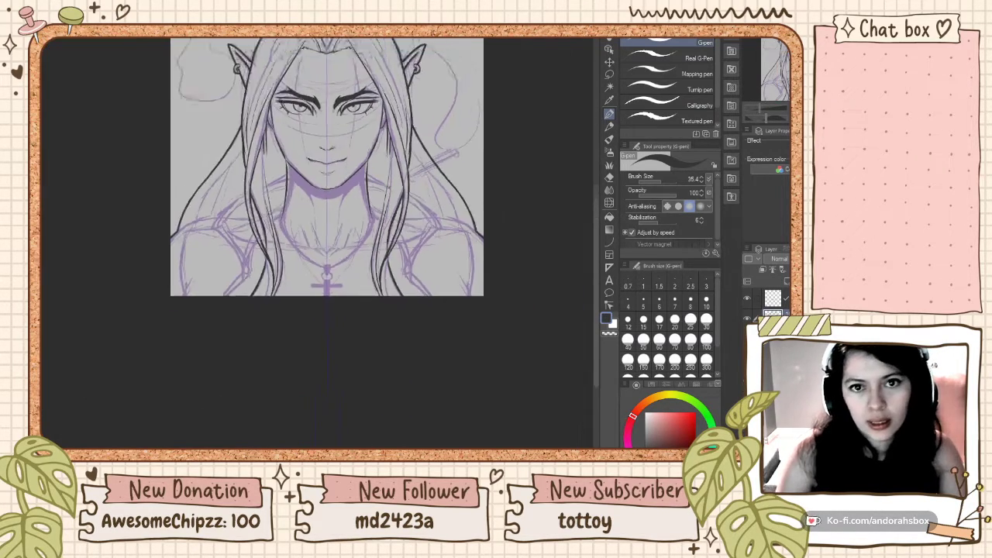
pyautogui.scroll(5, 337, 151)
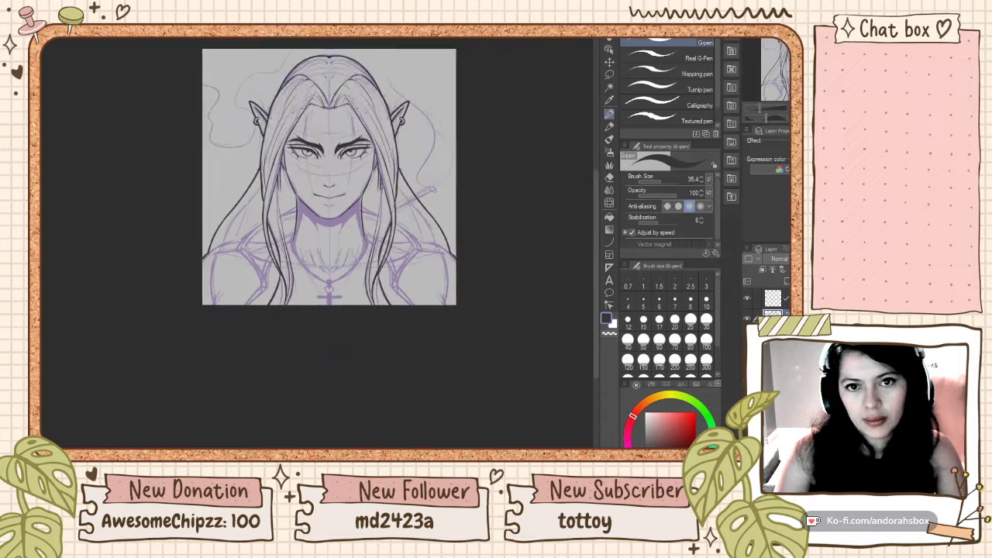
pyautogui.scroll(1, 335, 71)
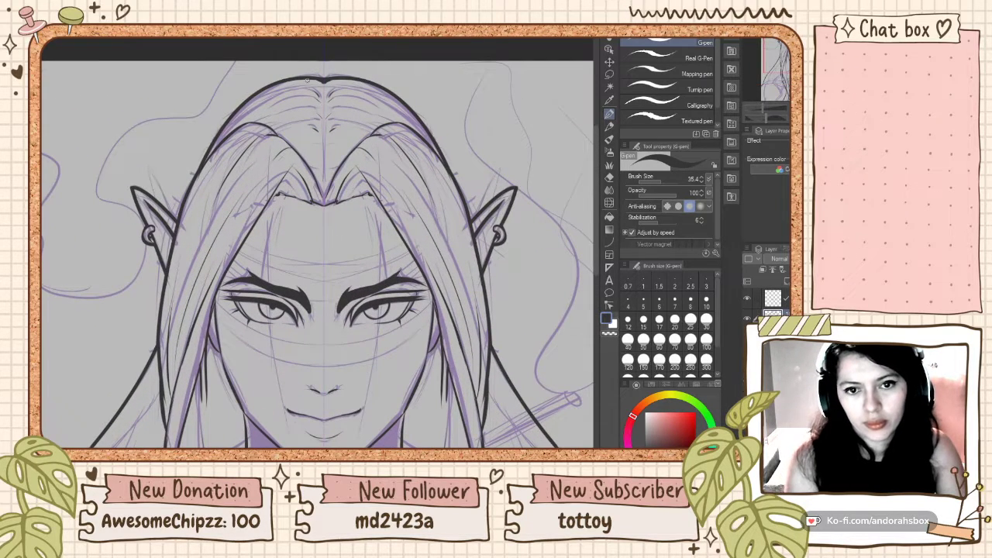
pyautogui.scroll(-4, 380, 136)
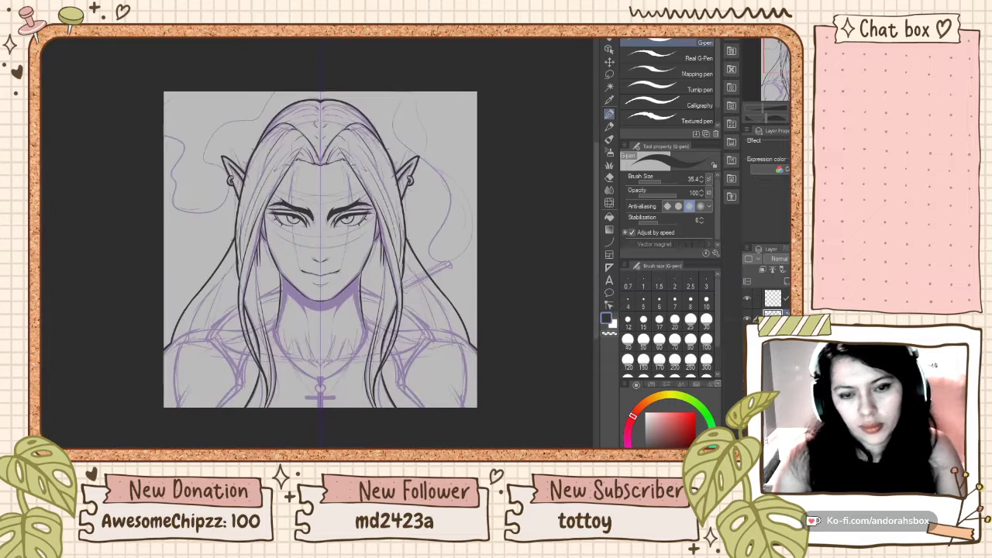
pyautogui.scroll(2, 377, 226)
pyautogui.scroll(1, 377, 226)
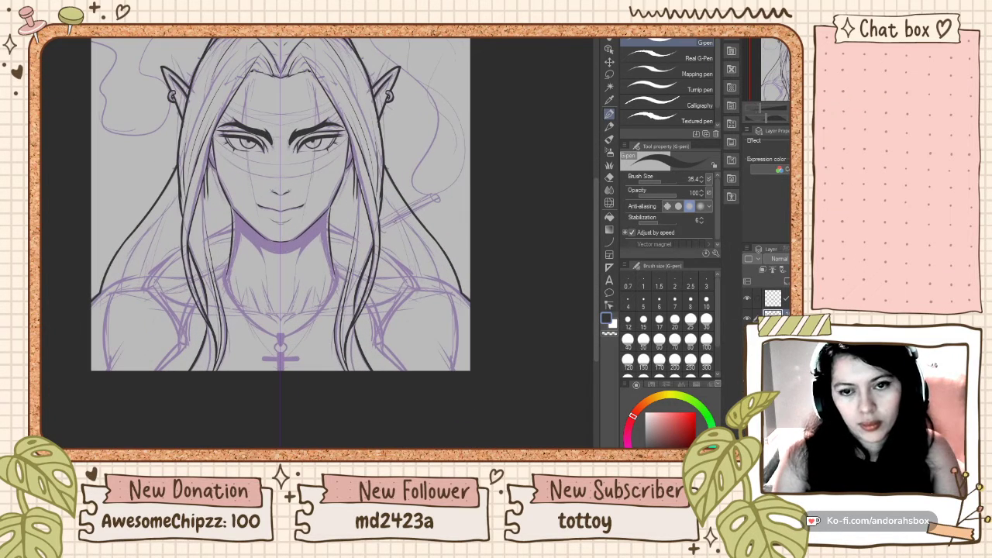
pyautogui.scroll(-1, 377, 225)
pyautogui.scroll(3, 490, 226)
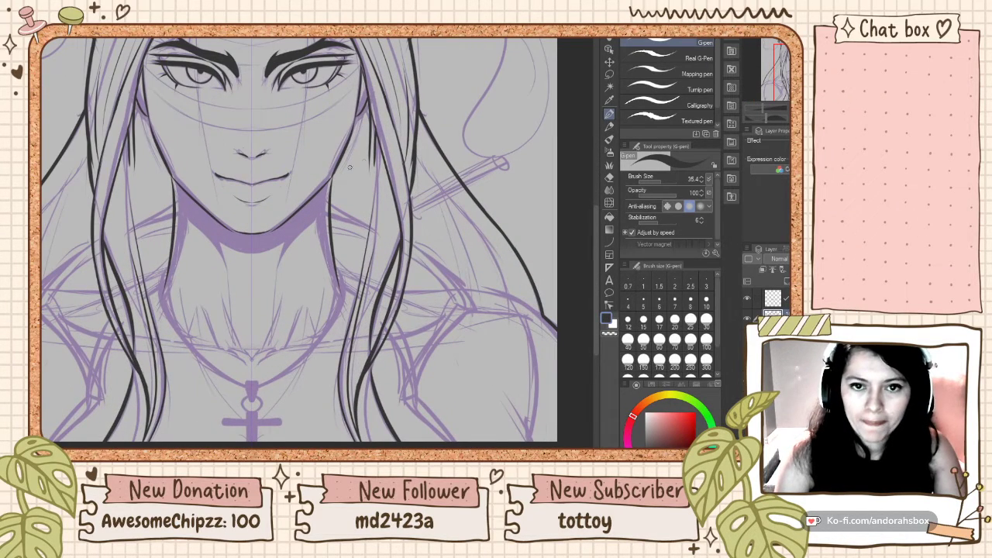
# - Ink the shoulder slopes from the sides of the neck outward past the long locks, replacing unwanted strokes
pyautogui.moveTo(331, 203); pyautogui.dragTo(380, 229)
pyautogui.hotkey('ctrl', 'z')
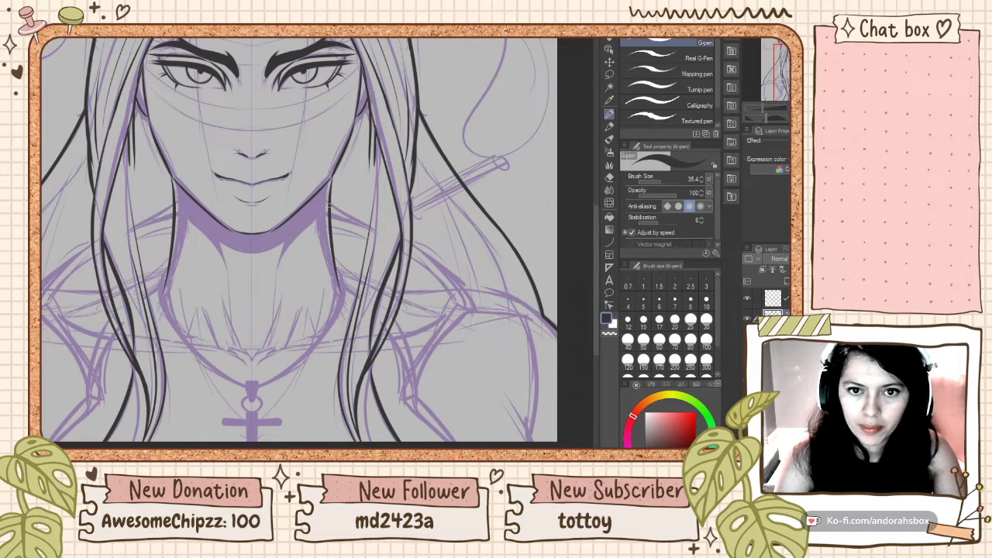
pyautogui.moveTo(330, 204); pyautogui.dragTo(380, 233)
pyautogui.hotkey('ctrl', 'z')
pyautogui.moveTo(333, 209)
pyautogui.mouseDown()
pyautogui.moveTo(383, 231)
pyautogui.moveTo(478, 302)
pyautogui.mouseUp()
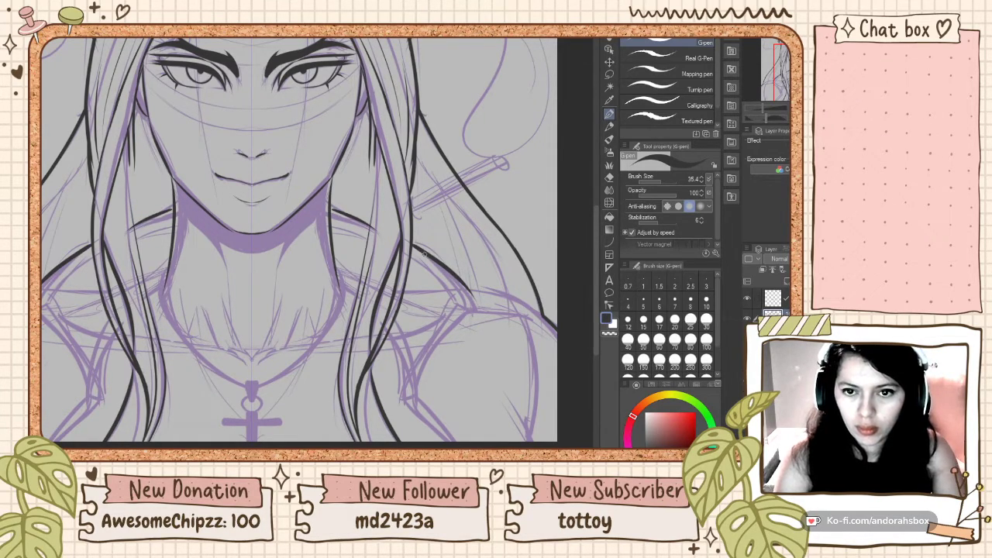
pyautogui.hotkey('ctrl', 'z')
pyautogui.moveTo(412, 243); pyautogui.dragTo(468, 307)
# - Ink a second line beneath each shoulder slope, outside the long locks and beside the neck, redoing unwanted strokes
pyautogui.moveTo(413, 256); pyautogui.dragTo(460, 309)
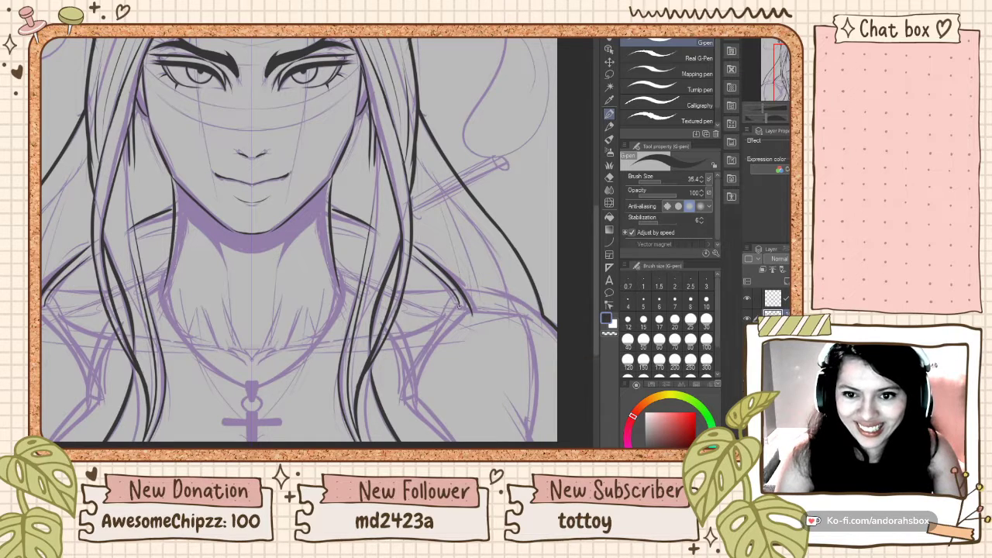
pyautogui.hotkey('ctrl', 'z')
pyautogui.moveTo(414, 257); pyautogui.dragTo(456, 308)
pyautogui.hotkey('ctrl', 'z')
pyautogui.moveTo(413, 256)
pyautogui.mouseDown()
pyautogui.moveTo(455, 308)
pyautogui.moveTo(424, 263)
pyautogui.moveTo(469, 308)
pyautogui.mouseUp()
pyautogui.hotkey('ctrl', 'z')
pyautogui.hotkey('ctrl', 'z')
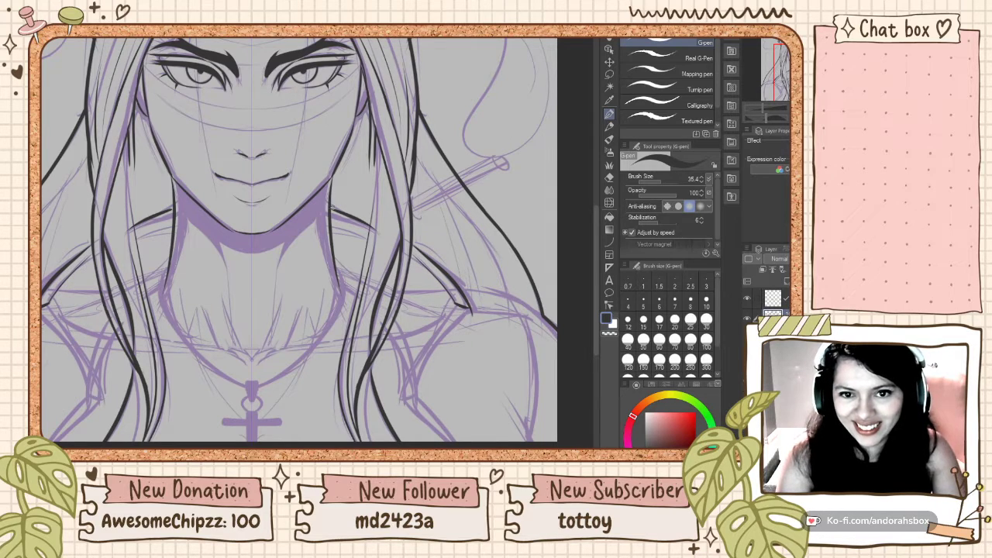
pyautogui.moveTo(332, 214); pyautogui.dragTo(365, 231)
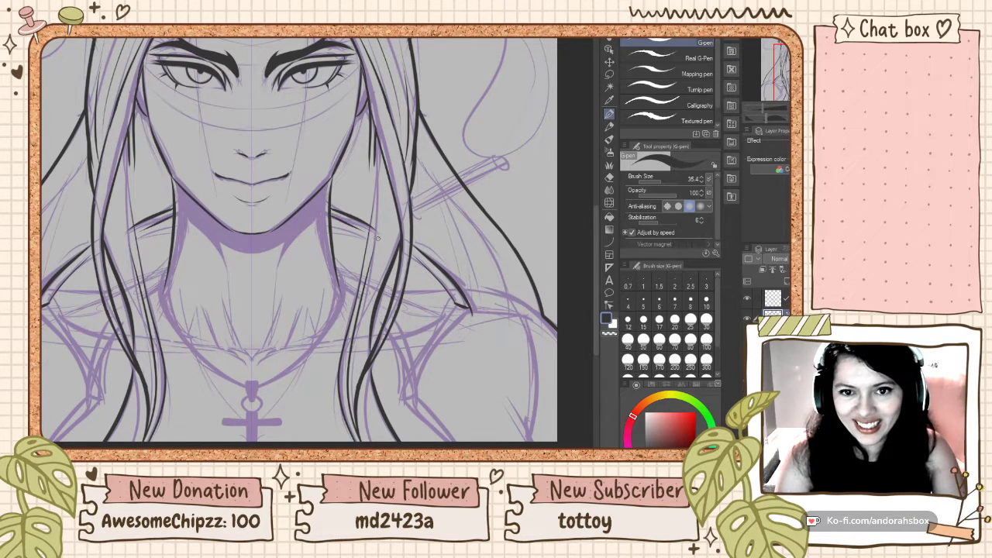
# - Ink the lower edge of the shadow under the chin, curving up to the neck sides
pyautogui.moveTo(253, 253); pyautogui.dragTo(300, 228)
pyautogui.hotkey('ctrl', 'z')
pyautogui.moveTo(253, 253); pyautogui.dragTo(324, 206)
pyautogui.hotkey('ctrl', 'z')
pyautogui.moveTo(273, 249); pyautogui.dragTo(329, 204)
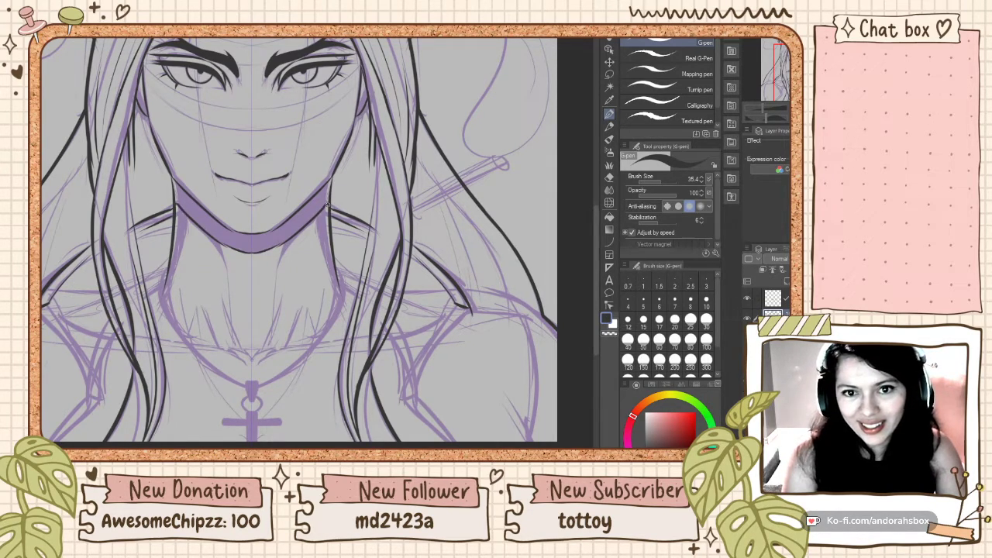
# - Ink pointed shadow tips extending down the neck on both sides below the chin, undoing the unwanted strokes
pyautogui.moveTo(236, 232)
pyautogui.mouseDown()
pyautogui.moveTo(271, 230)
pyautogui.moveTo(279, 281)
pyautogui.mouseUp()
pyautogui.hotkey('ctrl', 'z')
pyautogui.hotkey('ctrl', 'z')
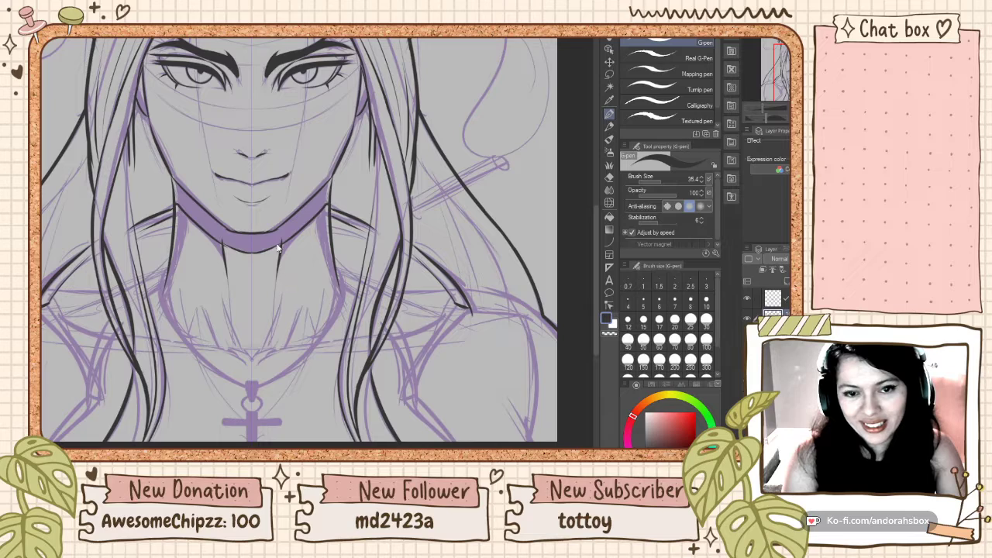
pyautogui.hotkey('ctrl', 'z')
pyautogui.moveTo(273, 246)
pyautogui.mouseDown()
pyautogui.moveTo(275, 273)
pyautogui.moveTo(317, 215)
pyautogui.mouseUp()
pyautogui.hotkey('ctrl', 'z')
pyautogui.hotkey('ctrl', 'z')
pyautogui.moveTo(275, 267); pyautogui.dragTo(329, 188)
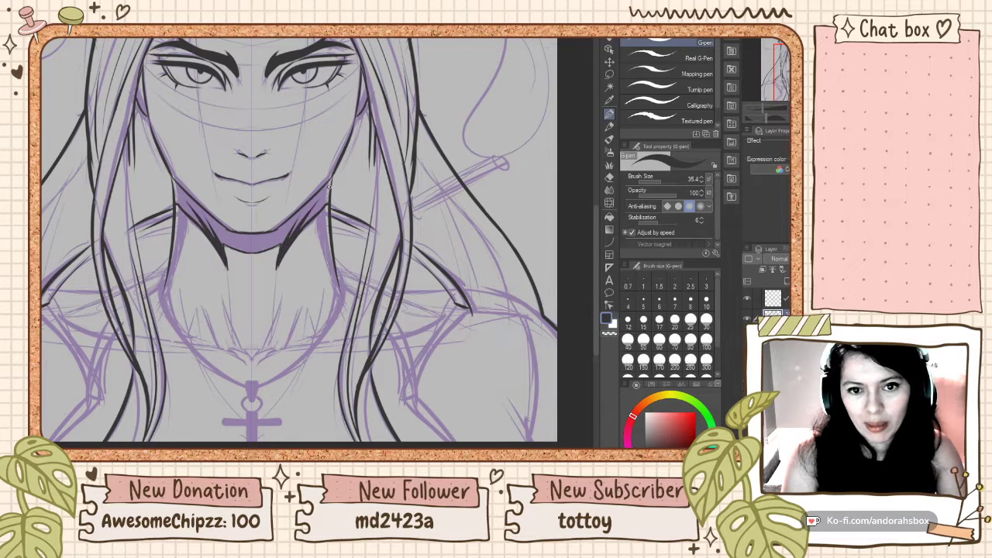
# - Fill the shadow shape between the jawline and its lower edge with solid dark ink
pyautogui.moveTo(254, 251); pyautogui.dragTo(315, 197)
pyautogui.moveTo(275, 231); pyautogui.dragTo(305, 203)
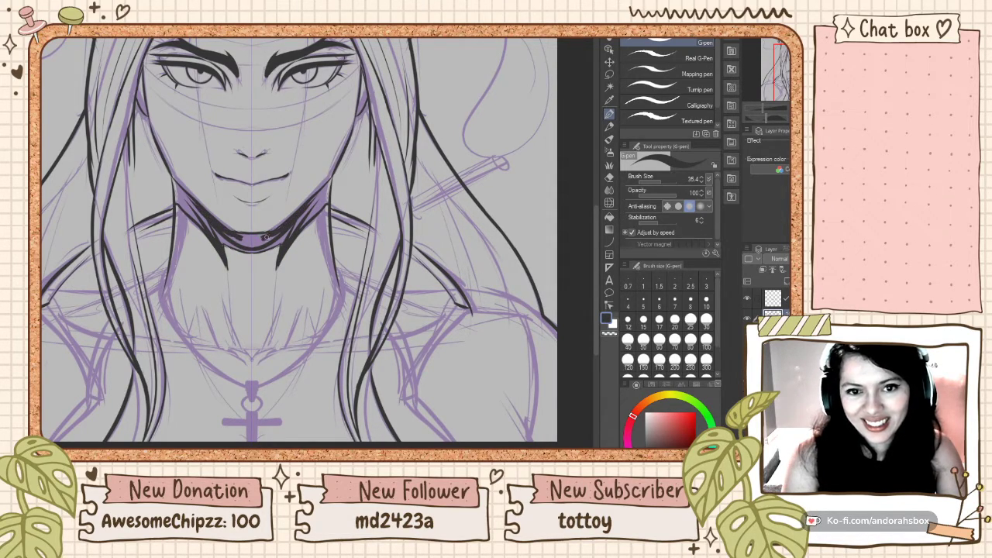
pyautogui.moveTo(266, 237)
pyautogui.mouseDown()
pyautogui.moveTo(256, 236)
pyautogui.moveTo(278, 237)
pyautogui.moveTo(268, 246)
pyautogui.mouseUp()
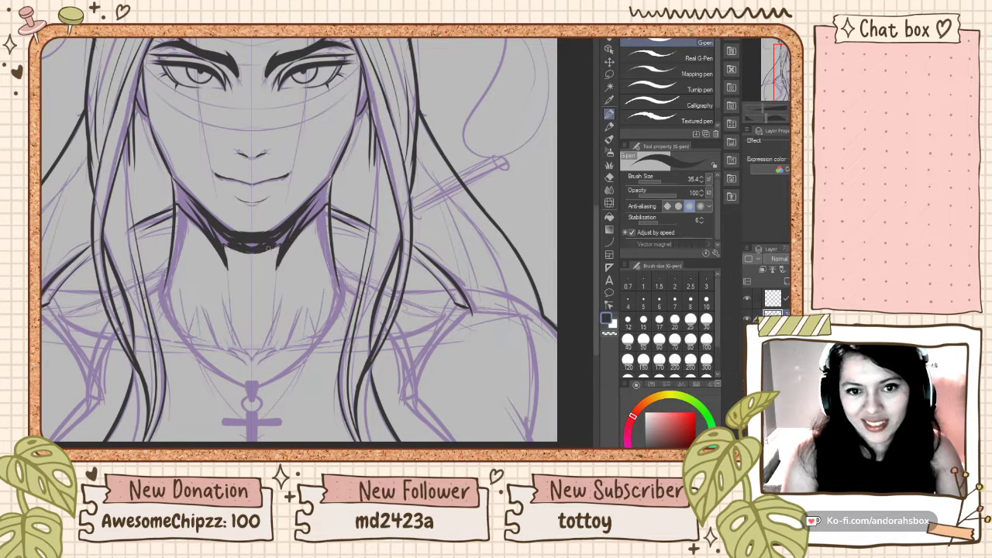
pyautogui.moveTo(311, 206)
pyautogui.mouseDown()
pyautogui.moveTo(292, 235)
pyautogui.moveTo(243, 248)
pyautogui.mouseUp()
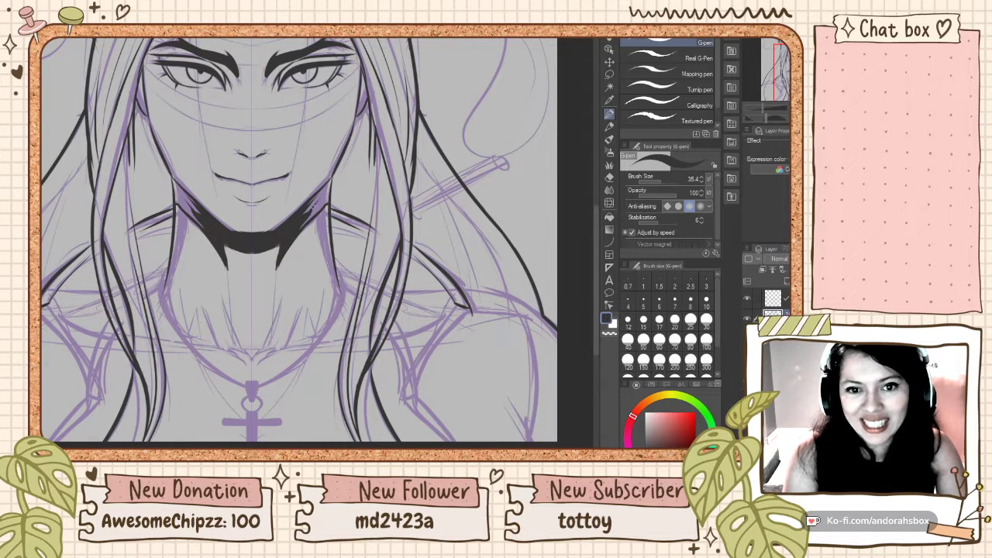
# - Fill the outer ends of the chin shadow up to both jaw sides and trim its edges with the transparent colour
pyautogui.moveTo(300, 230)
pyautogui.mouseDown()
pyautogui.moveTo(329, 198)
pyautogui.moveTo(303, 226)
pyautogui.moveTo(331, 178)
pyautogui.moveTo(326, 203)
pyautogui.moveTo(304, 224)
pyautogui.moveTo(324, 200)
pyautogui.mouseUp()
pyautogui.hotkey('ctrl', 'z')
pyautogui.hotkey('ctrl', 'z')
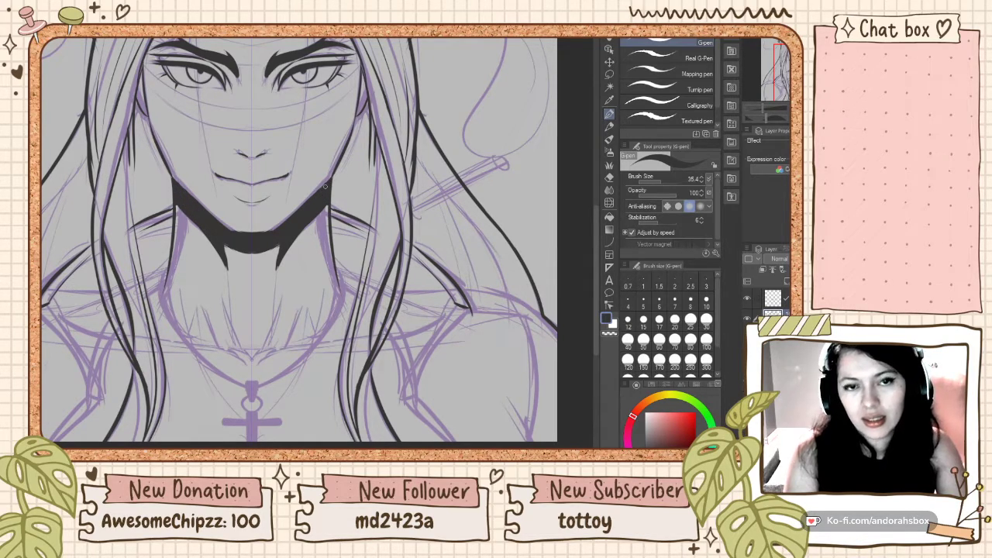
pyautogui.scroll(-3, 324, 187)
pyautogui.scroll(4, 295, 211)
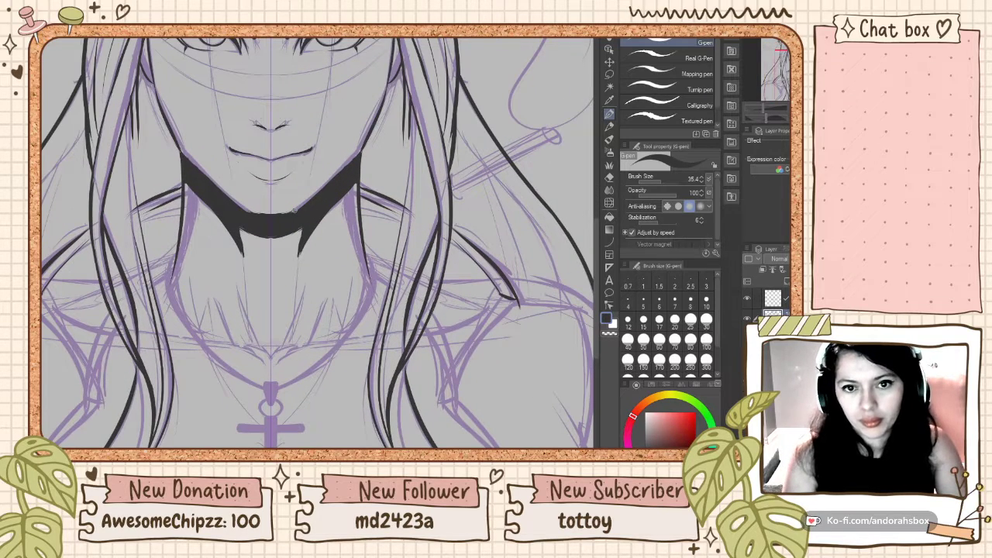
pyautogui.click(609, 334)
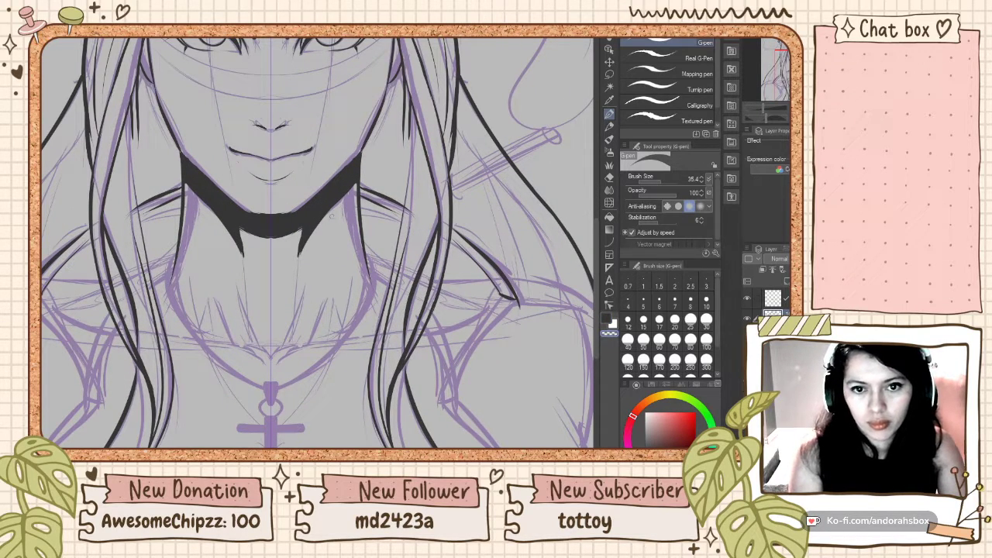
pyautogui.click(608, 320)
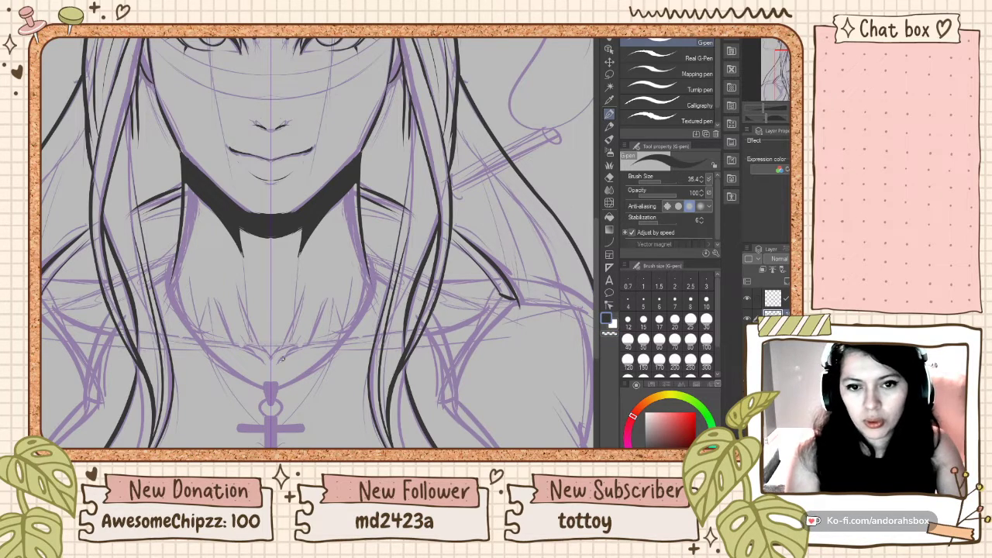
# - Ink mirrored tapered muscle accents at the base of the neck, plus a longer thin line along each side of it
pyautogui.moveTo(262, 284); pyautogui.dragTo(239, 346)
pyautogui.moveTo(278, 285); pyautogui.dragTo(302, 352)
pyautogui.moveTo(231, 296); pyautogui.dragTo(217, 335)
pyautogui.moveTo(309, 297)
pyautogui.mouseDown()
pyautogui.moveTo(324, 337)
pyautogui.moveTo(331, 309)
pyautogui.mouseUp()
pyautogui.moveTo(210, 303); pyautogui.dragTo(206, 321)
pyautogui.moveTo(330, 302); pyautogui.dragTo(336, 321)
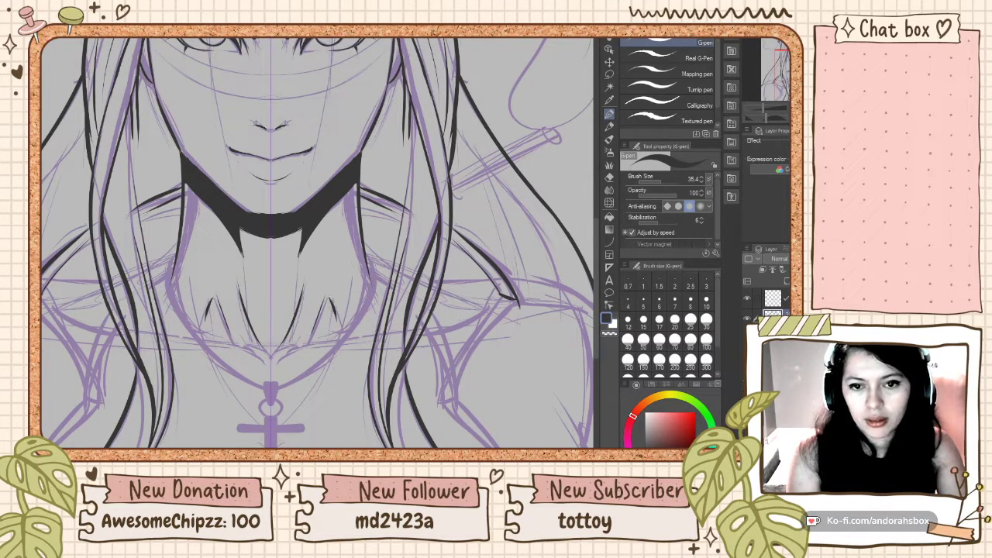
pyautogui.moveTo(184, 233); pyautogui.dragTo(200, 312)
pyautogui.moveTo(341, 237); pyautogui.dragTo(358, 312)
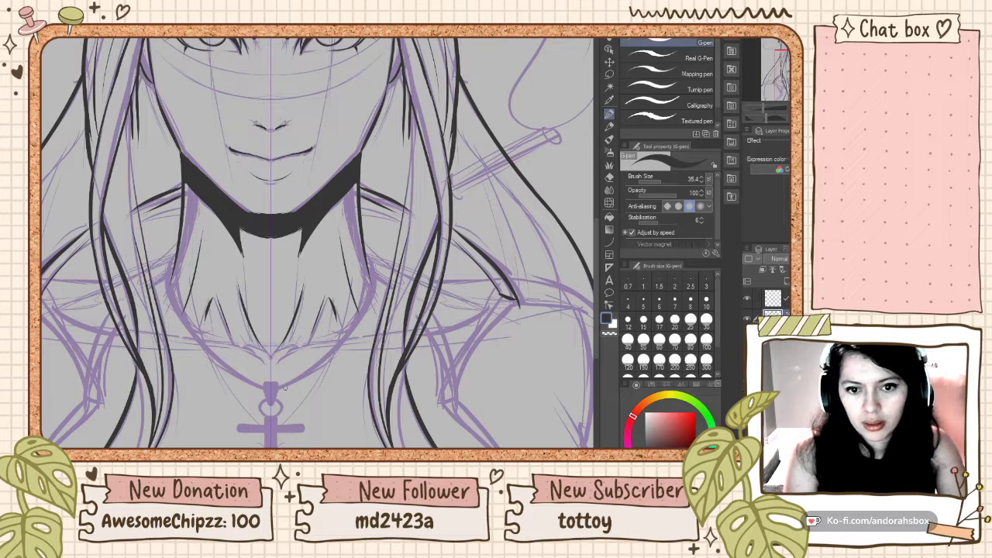
# - Ink the necklace cord as a symmetrical curve from the neck sides to the pendant, redoing unwanted strokes
pyautogui.moveTo(279, 390)
pyautogui.mouseDown()
pyautogui.moveTo(350, 334)
pyautogui.moveTo(383, 267)
pyautogui.moveTo(367, 272)
pyautogui.moveTo(261, 403)
pyautogui.moveTo(300, 380)
pyautogui.moveTo(371, 262)
pyautogui.moveTo(322, 360)
pyautogui.moveTo(380, 264)
pyautogui.mouseUp()
pyautogui.hotkey('ctrl', 'z')
pyautogui.hotkey('ctrl', 'z')
pyautogui.hotkey('ctrl', 'z')
pyautogui.hotkey('ctrl', 'z')
pyautogui.hotkey('ctrl', 'z')
pyautogui.moveTo(279, 388)
pyautogui.mouseDown()
pyautogui.moveTo(369, 263)
pyautogui.moveTo(353, 325)
pyautogui.mouseUp()
pyautogui.hotkey('ctrl', 'z')
pyautogui.moveTo(313, 374)
pyautogui.mouseDown()
pyautogui.moveTo(382, 262)
pyautogui.moveTo(357, 321)
pyautogui.mouseUp()
pyautogui.hotkey('ctrl', 'z')
pyautogui.hotkey('ctrl', 'z')
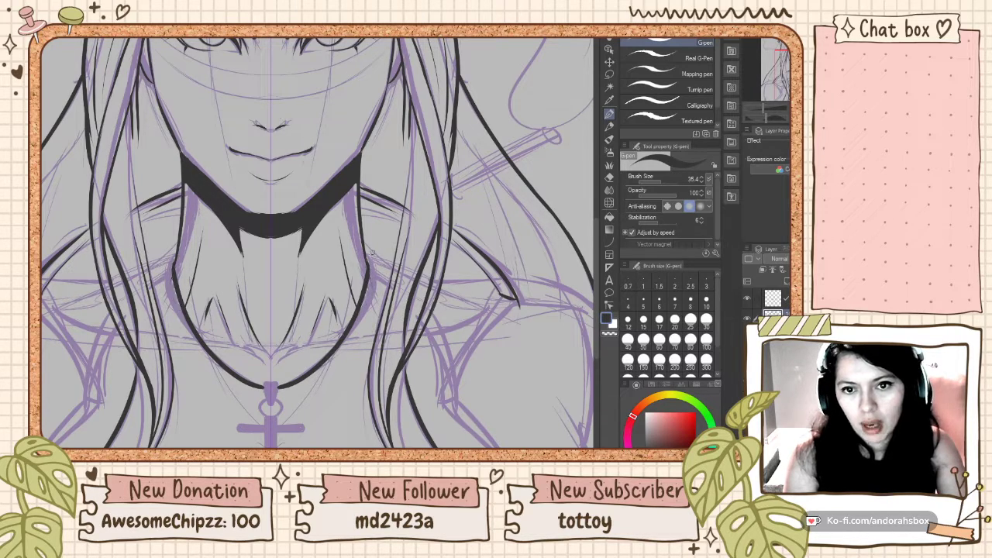
# - Thicken the necklace cord where it meets the neck sides, redoing unwanted strokes, and ink a short line outward from each side
pyautogui.moveTo(374, 271)
pyautogui.mouseDown()
pyautogui.moveTo(346, 347)
pyautogui.moveTo(372, 274)
pyautogui.mouseUp()
pyautogui.hotkey('ctrl', 'z')
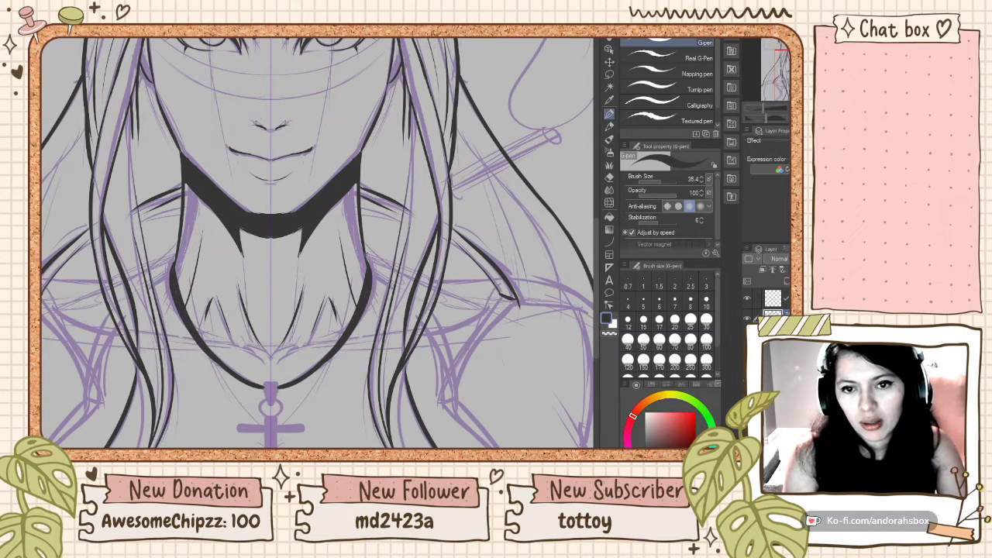
pyautogui.hotkey('ctrl', 'z')
pyautogui.moveTo(330, 358)
pyautogui.mouseDown()
pyautogui.moveTo(373, 262)
pyautogui.moveTo(361, 315)
pyautogui.mouseUp()
pyautogui.hotkey('ctrl', 'z')
pyautogui.hotkey('ctrl', 'z')
pyautogui.moveTo(373, 265); pyautogui.dragTo(361, 310)
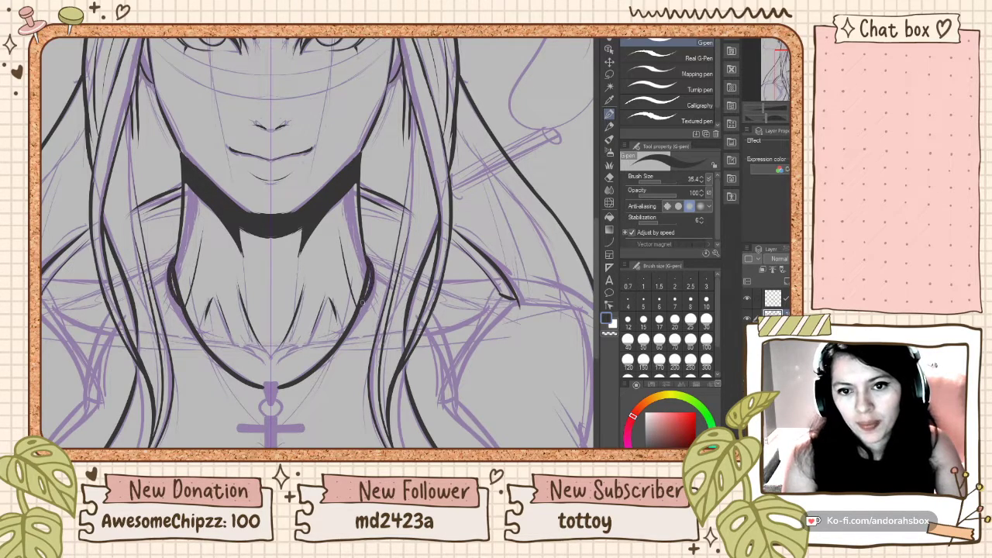
pyautogui.hotkey('ctrl', 'z')
pyautogui.moveTo(373, 269); pyautogui.dragTo(344, 350)
pyautogui.hotkey('ctrl', 'z')
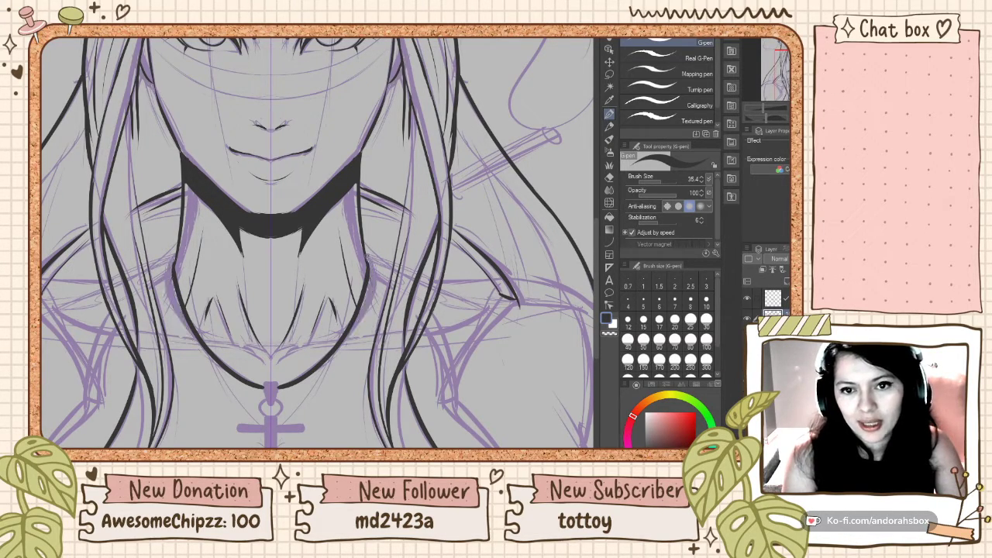
pyautogui.moveTo(372, 272)
pyautogui.mouseDown()
pyautogui.moveTo(344, 347)
pyautogui.moveTo(322, 364)
pyautogui.mouseUp()
pyautogui.hotkey('ctrl', 'z')
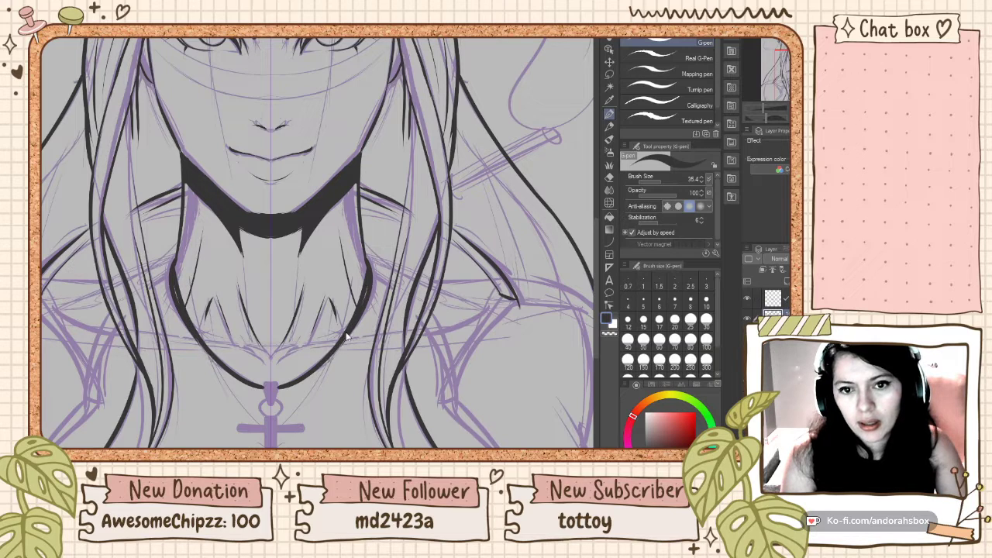
pyautogui.hotkey('ctrl', 'z')
pyautogui.moveTo(374, 262); pyautogui.dragTo(342, 348)
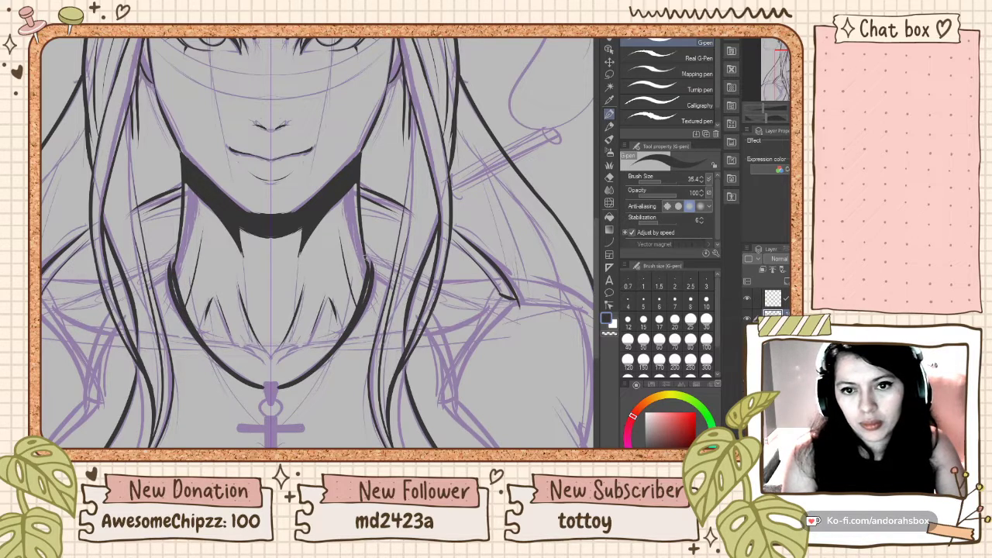
pyautogui.moveTo(365, 255); pyautogui.dragTo(363, 304)
pyautogui.hotkey('ctrl', 'z')
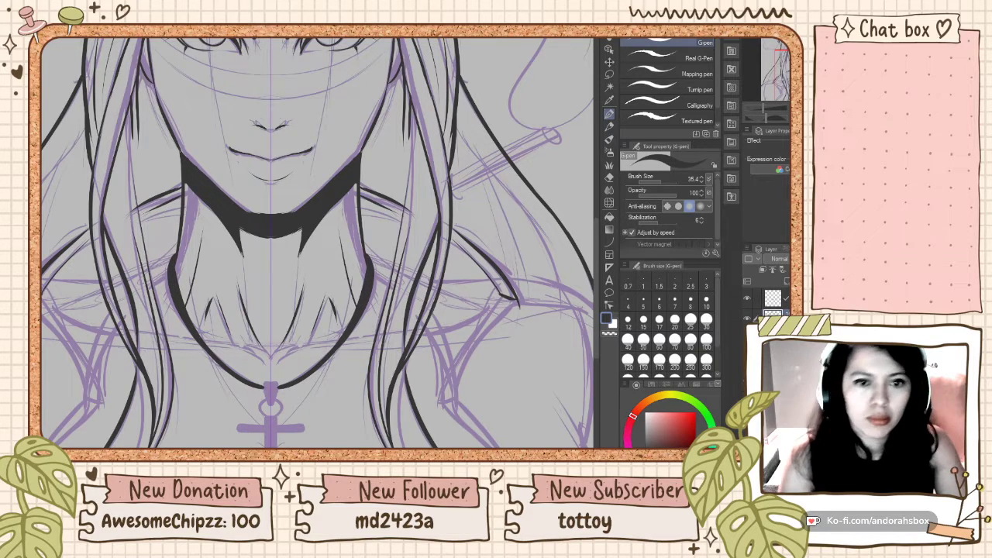
pyautogui.moveTo(372, 257); pyautogui.dragTo(397, 274)
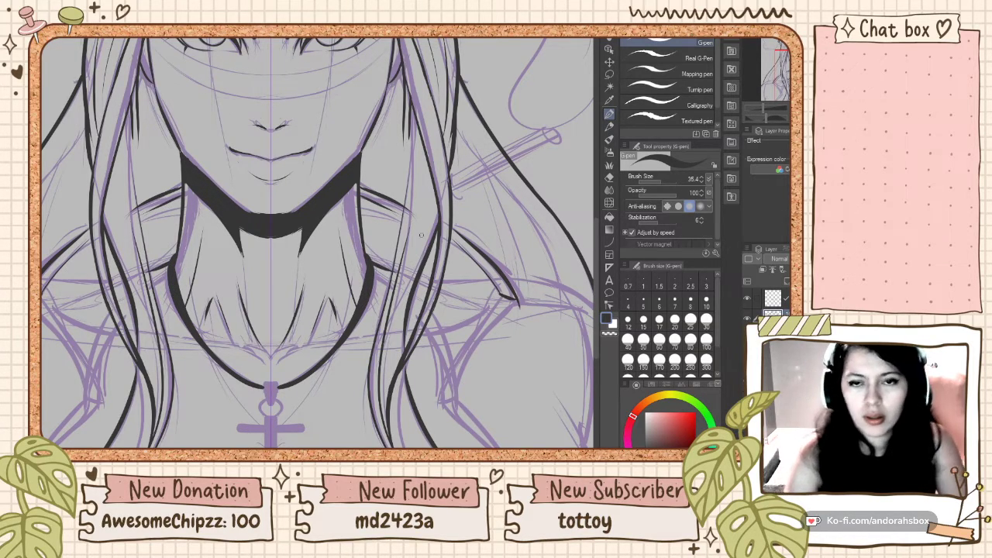
# - Ink the triangular pendant bail and the small ring beneath it at the cord's lowest point, undoing unwanted strokes
pyautogui.scroll(-5, 410, 191)
pyautogui.scroll(6, 318, 252)
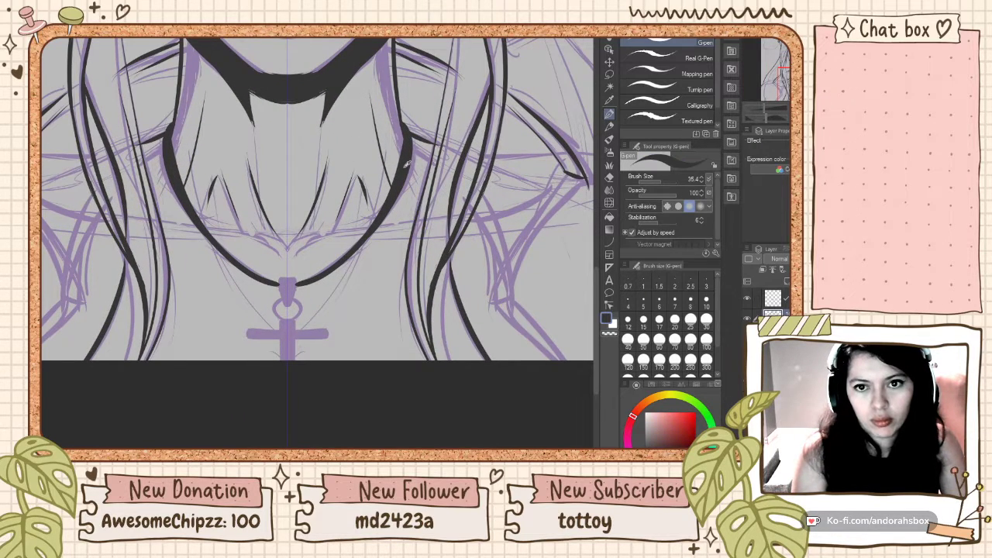
pyautogui.moveTo(280, 279)
pyautogui.mouseDown()
pyautogui.moveTo(287, 277)
pyautogui.moveTo(279, 284)
pyautogui.moveTo(288, 307)
pyautogui.moveTo(280, 359)
pyautogui.mouseUp()
pyautogui.hotkey('ctrl', 'z')
pyautogui.hotkey('ctrl', 'z')
pyautogui.hotkey('ctrl', 'z')
pyautogui.hotkey('ctrl', 'z')
pyautogui.hotkey('ctrl', 'z')
pyautogui.moveTo(296, 320); pyautogui.dragTo(295, 360)
pyautogui.hotkey('ctrl', 'z')
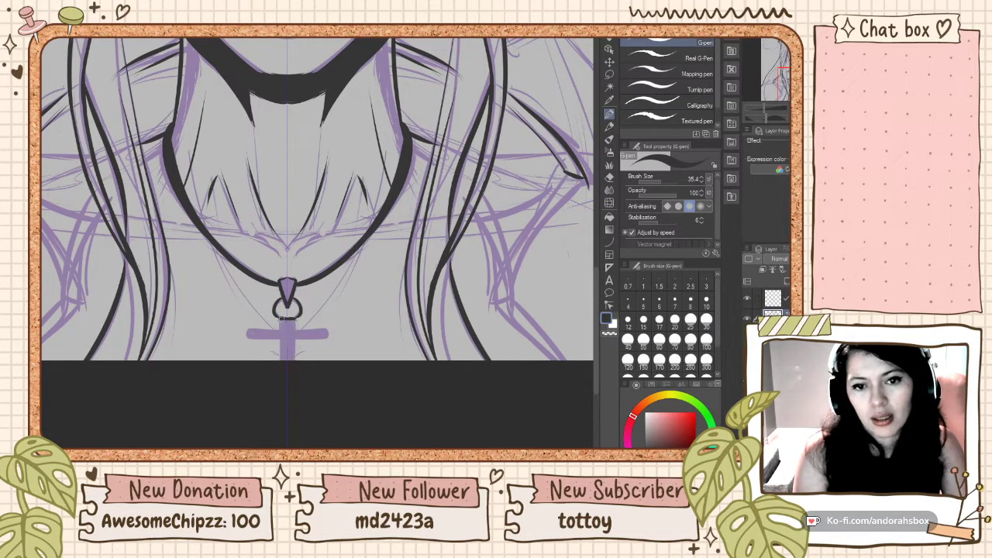
# - Ink the cross pendant solid, with its vertical bar and crossbar, and clean up the crossbar's edges with the transparent colour
pyautogui.moveTo(282, 320); pyautogui.dragTo(283, 363)
pyautogui.moveTo(287, 320); pyautogui.dragTo(289, 390)
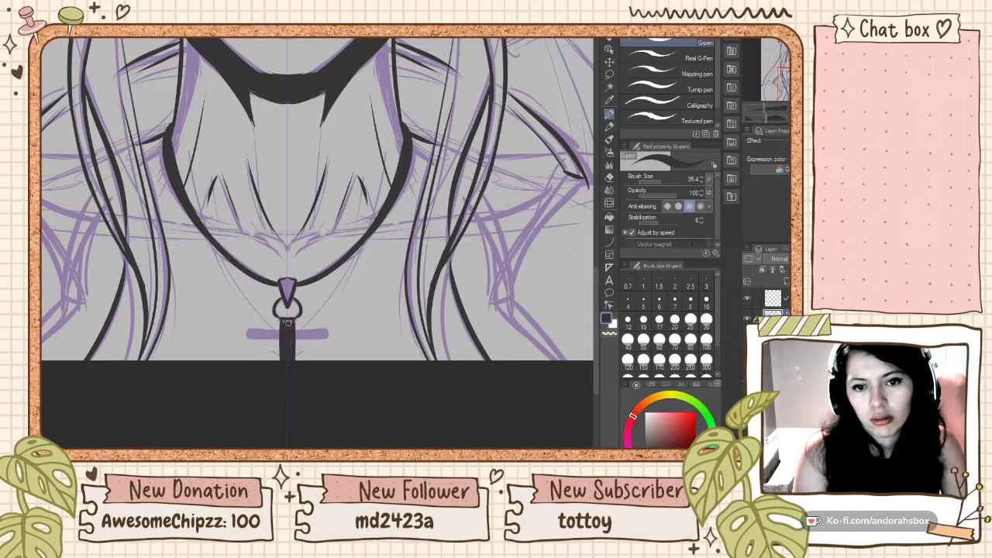
pyautogui.moveTo(250, 332); pyautogui.dragTo(326, 340)
pyautogui.moveTo(251, 334); pyautogui.dragTo(322, 335)
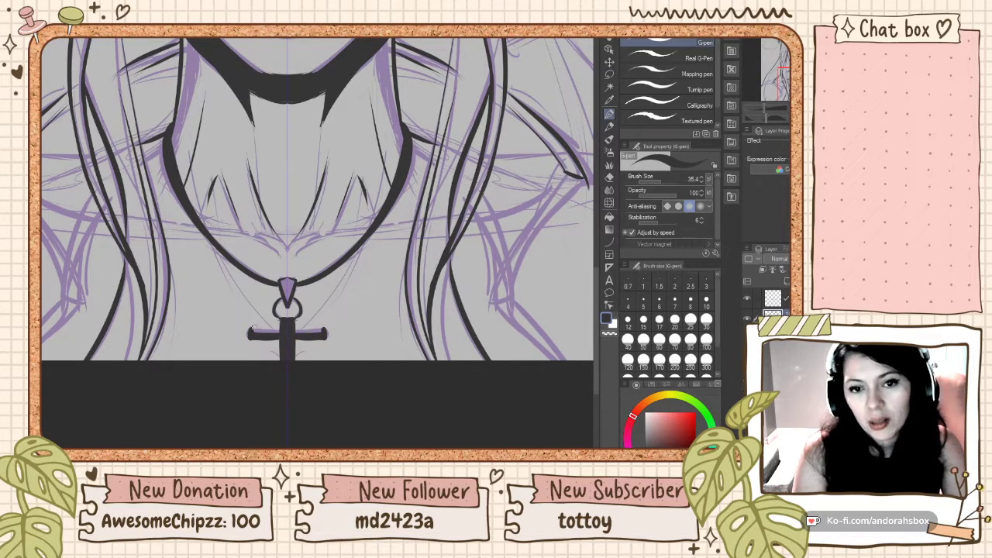
pyautogui.moveTo(253, 332); pyautogui.dragTo(349, 328)
pyautogui.press('c')
pyautogui.hotkey('ctrl', 'z')
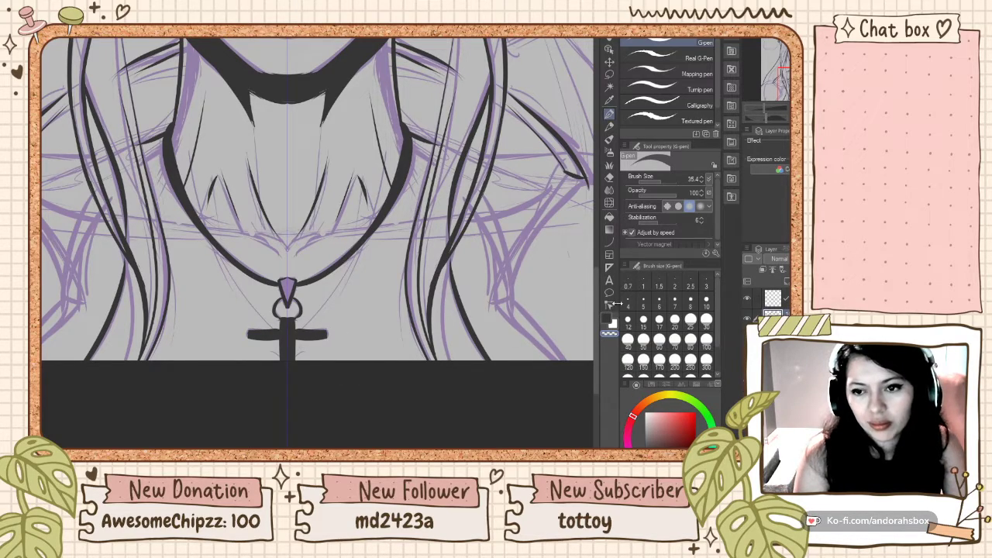
pyautogui.press('c')
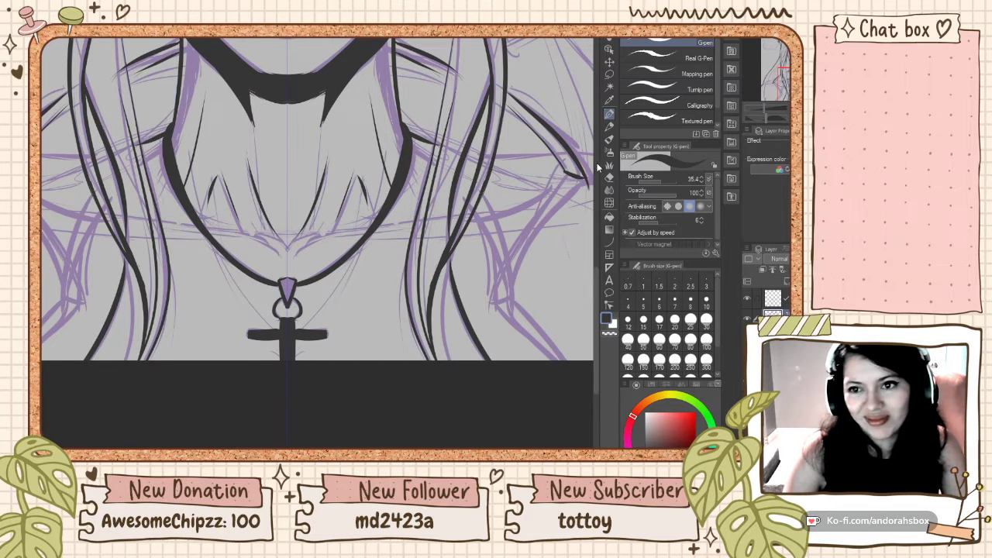
# - Ink the outer edge of the garment band from the shoulder point down and inward to its lower corner, redoing unwanted strokes
pyautogui.scroll(-7, 383, 197)
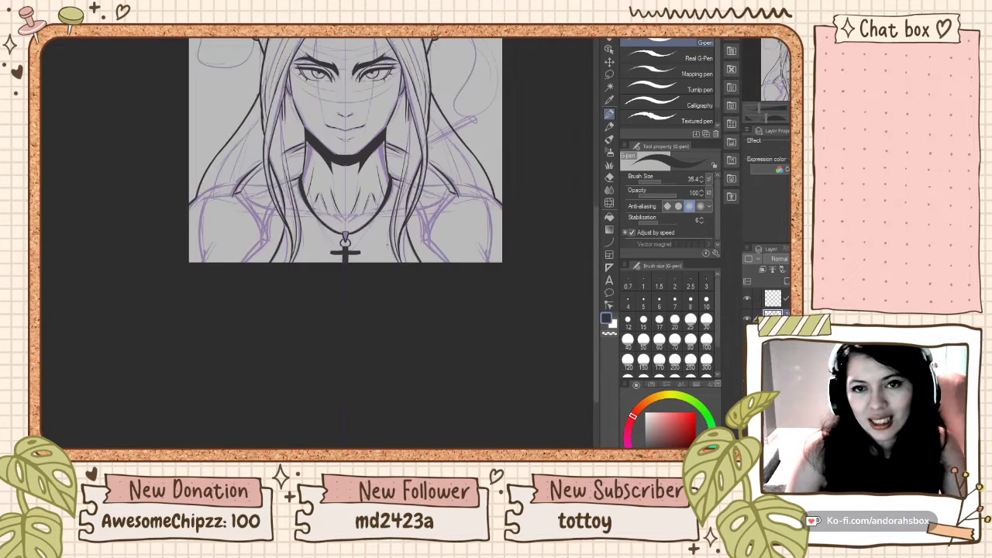
pyautogui.moveTo(484, 96); pyautogui.dragTo(455, 148)
pyautogui.scroll(5, 427, 232)
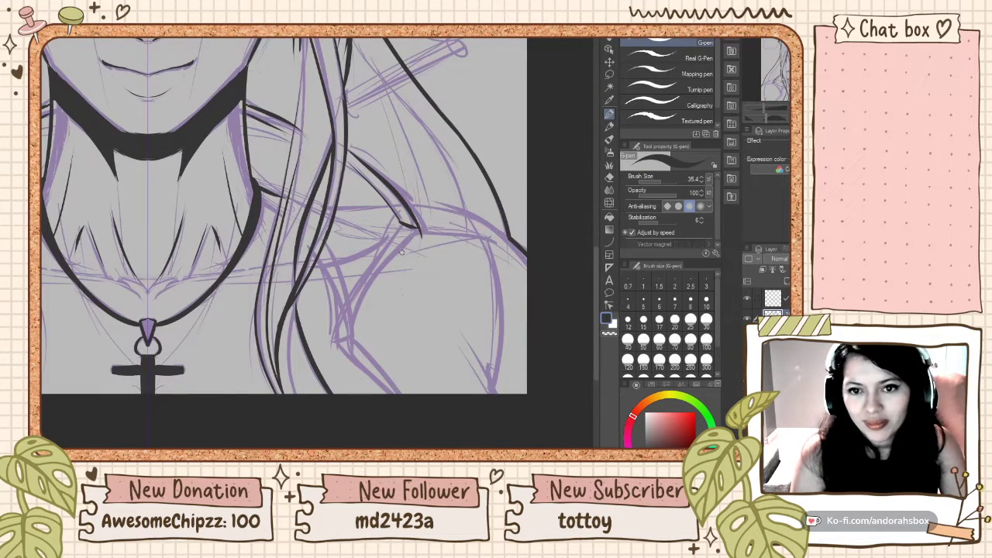
pyautogui.moveTo(418, 227); pyautogui.dragTo(340, 338)
pyautogui.hotkey('ctrl', 'z')
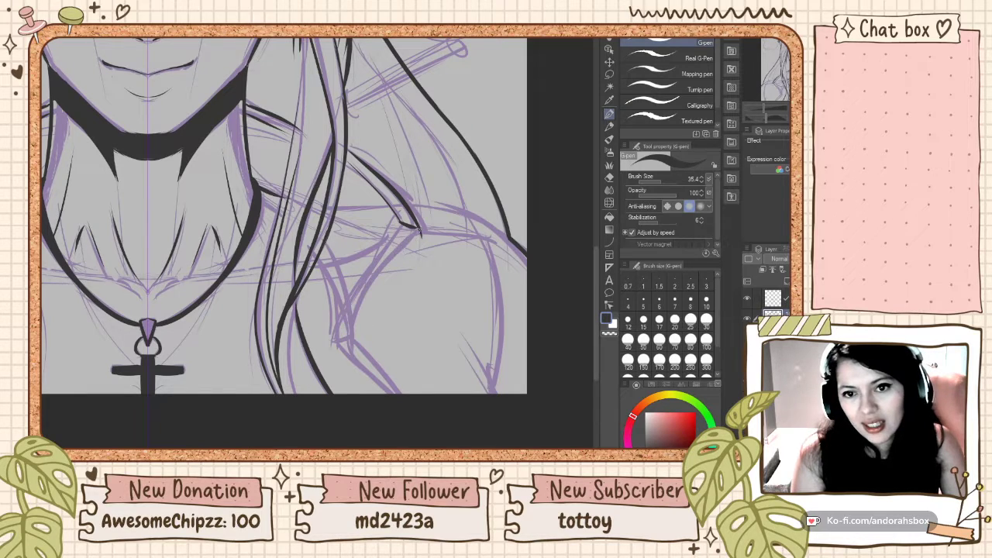
pyautogui.moveTo(419, 230); pyautogui.dragTo(352, 349)
pyautogui.hotkey('ctrl', 'z')
pyautogui.moveTo(419, 226); pyautogui.dragTo(353, 330)
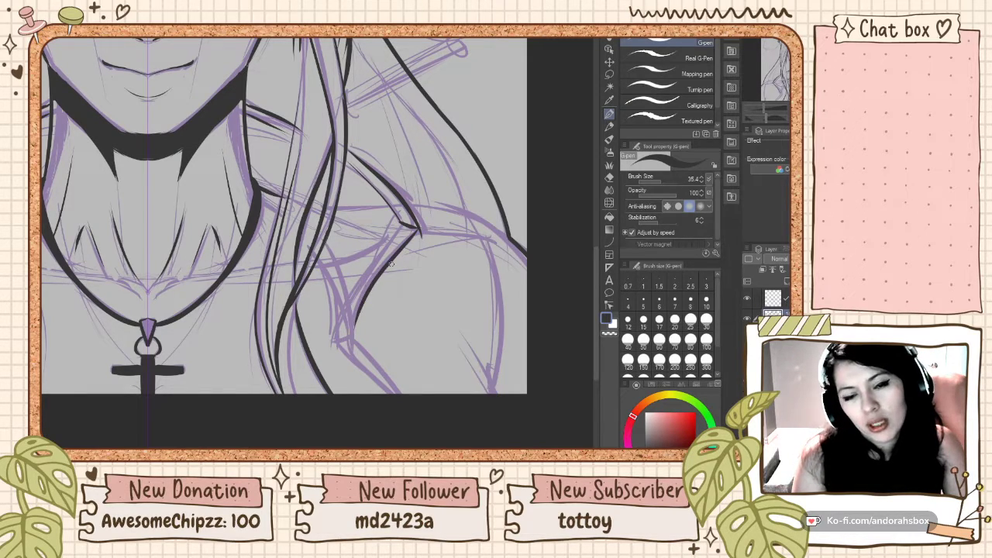
# - Ink a parallel inner edge for the garment band below the shoulder point and trim its overshoot with the transparent colour
pyautogui.moveTo(402, 222); pyautogui.dragTo(336, 341)
pyautogui.hotkey('ctrl', 'z')
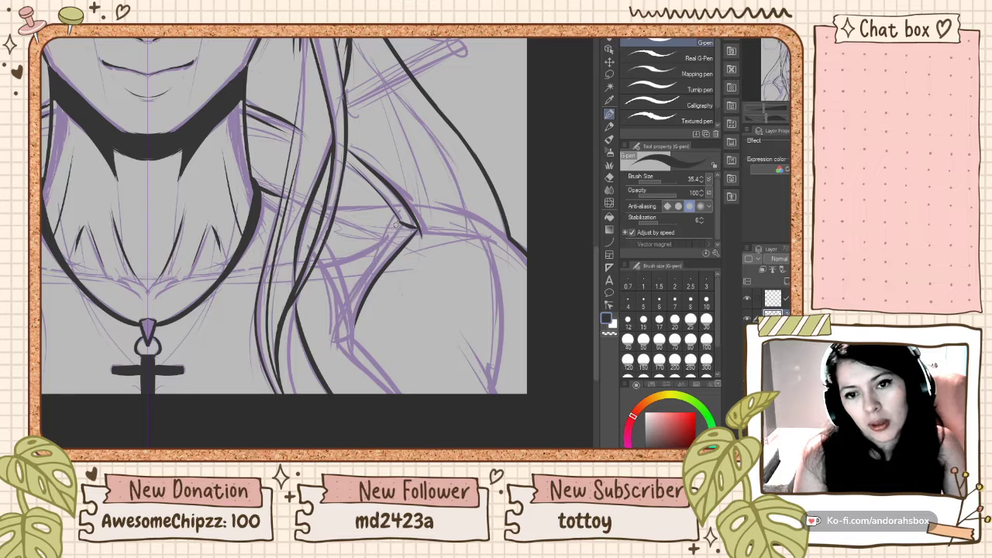
pyautogui.moveTo(402, 221); pyautogui.dragTo(340, 339)
pyautogui.hotkey('ctrl', 'z')
pyautogui.moveTo(401, 222); pyautogui.dragTo(340, 341)
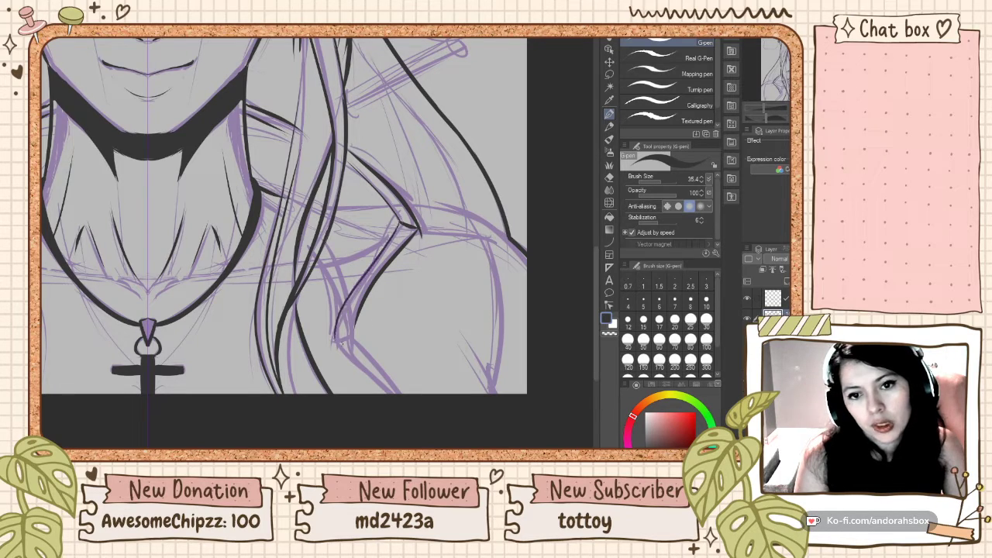
pyautogui.click(612, 335)
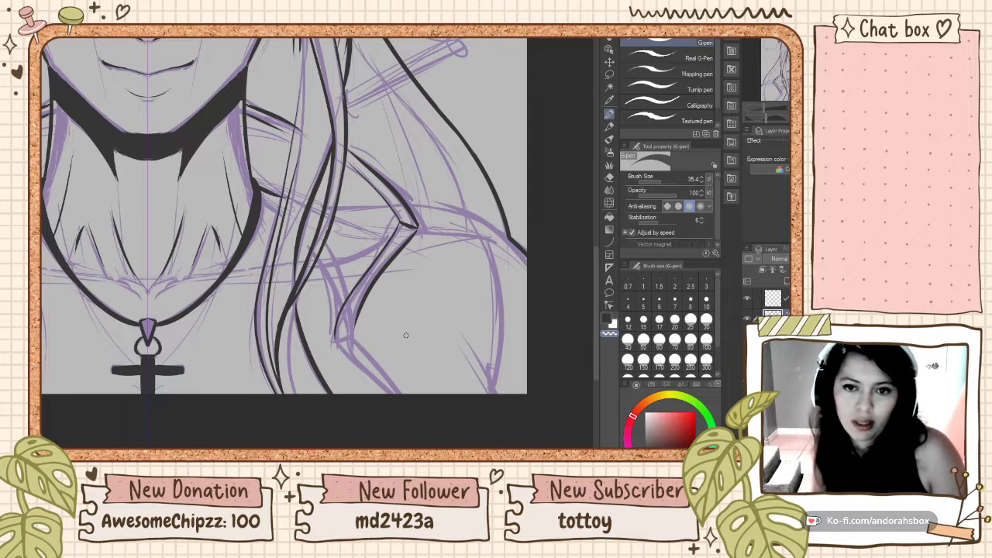
pyautogui.click(609, 320)
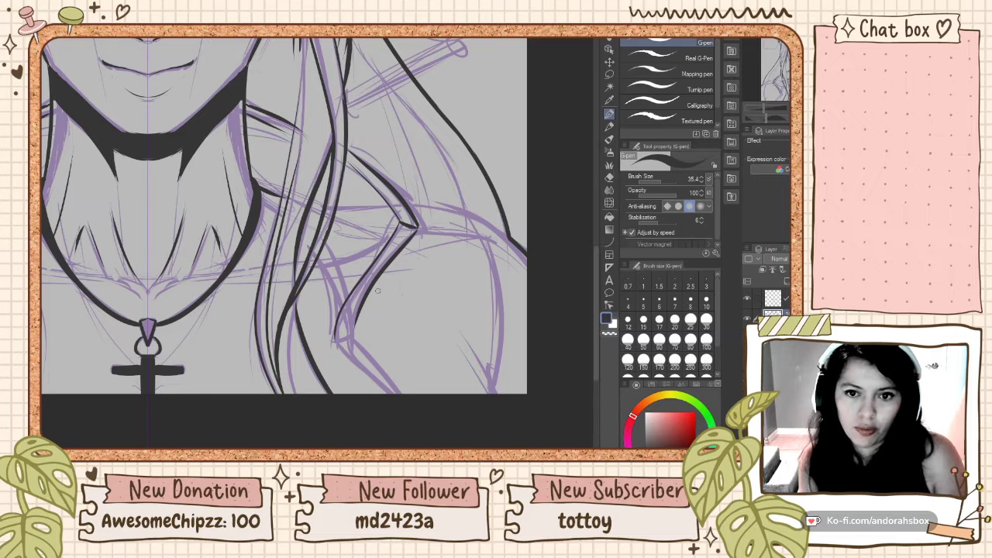
# - Close the band's lower corner and ink its diagonal edges down to the canvas bottom, redoing unwanted strokes and trimming the overlap
pyautogui.moveTo(335, 339)
pyautogui.mouseDown()
pyautogui.moveTo(352, 337)
pyautogui.moveTo(380, 281)
pyautogui.moveTo(343, 346)
pyautogui.mouseUp()
pyautogui.hotkey('ctrl', 'z')
pyautogui.hotkey('ctrl', 'z')
pyautogui.moveTo(373, 284); pyautogui.dragTo(347, 345)
pyautogui.hotkey('ctrl', 'z')
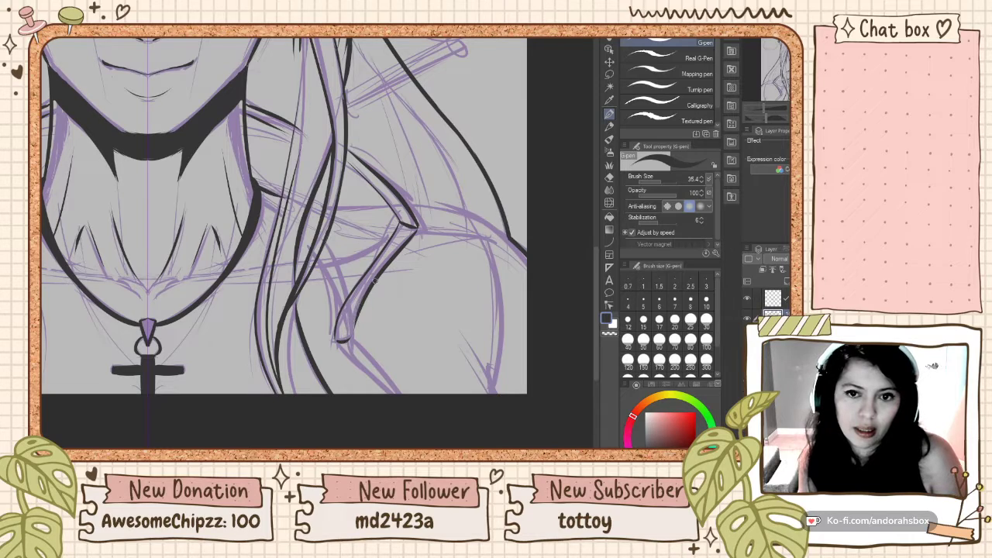
pyautogui.moveTo(373, 284)
pyautogui.mouseDown()
pyautogui.moveTo(349, 341)
pyautogui.moveTo(400, 392)
pyautogui.moveTo(411, 419)
pyautogui.mouseUp()
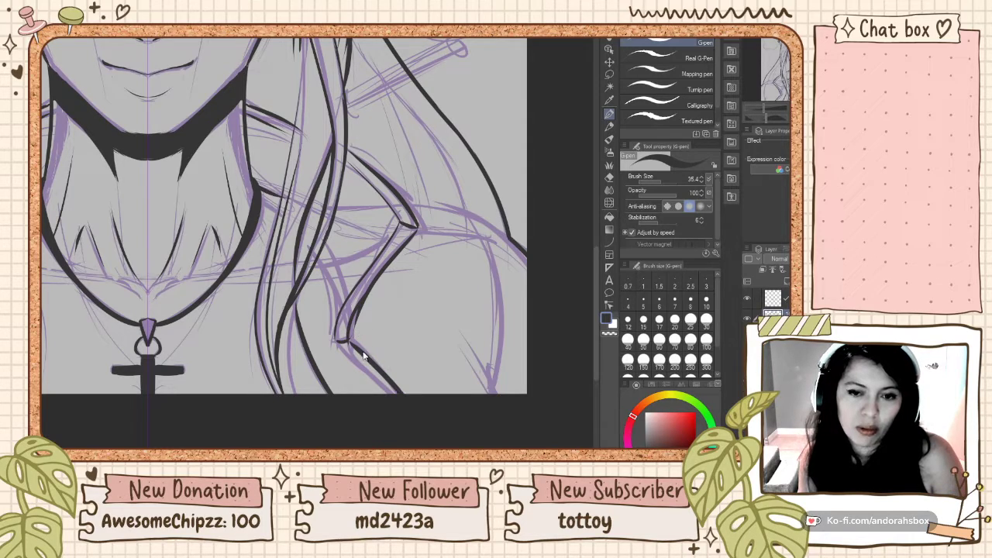
pyautogui.hotkey('ctrl', 'z')
pyautogui.moveTo(351, 340); pyautogui.dragTo(413, 417)
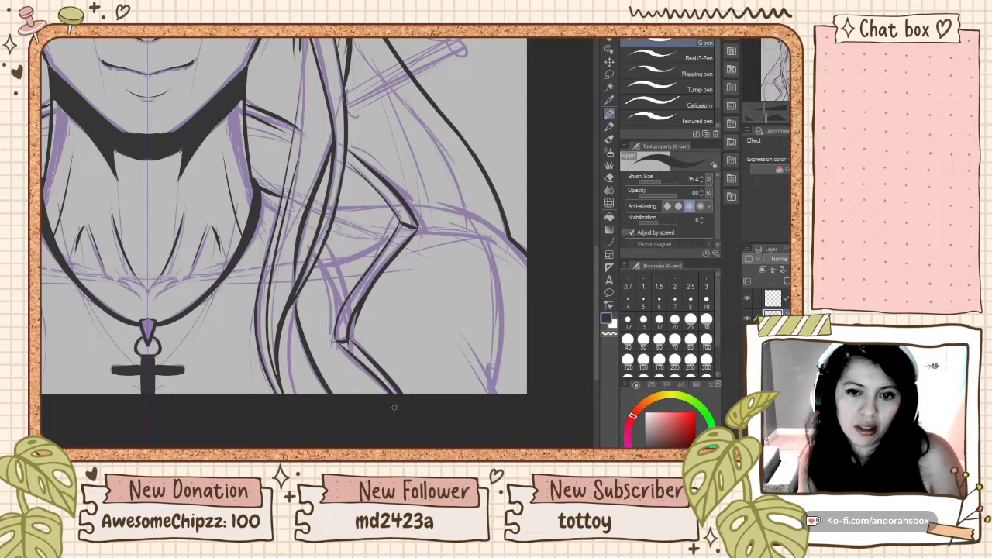
pyautogui.click(608, 334)
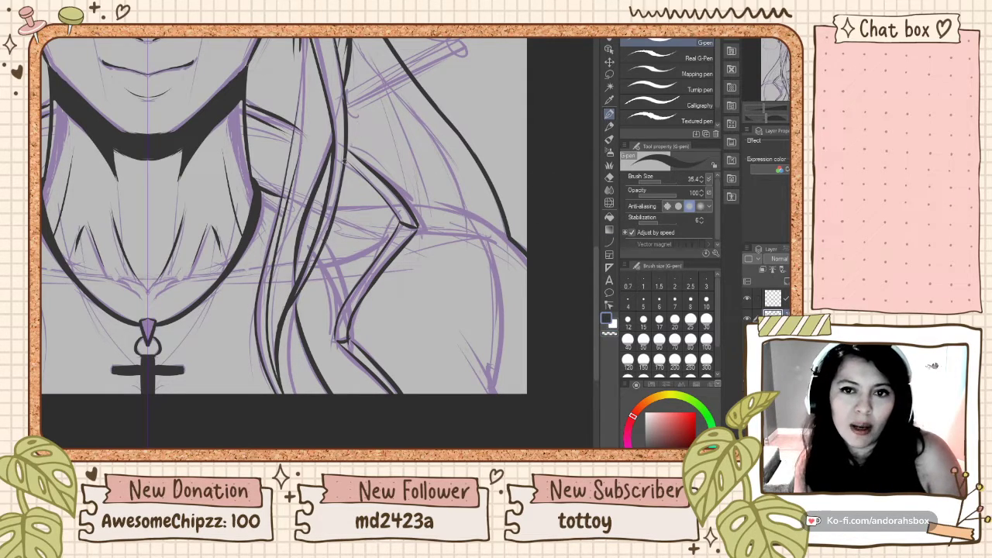
# - Rework the inner line of the upper garment band and ink an accent on the shoulder slope beside the neck, undoing unwanted strokes
pyautogui.moveTo(345, 161); pyautogui.dragTo(407, 223)
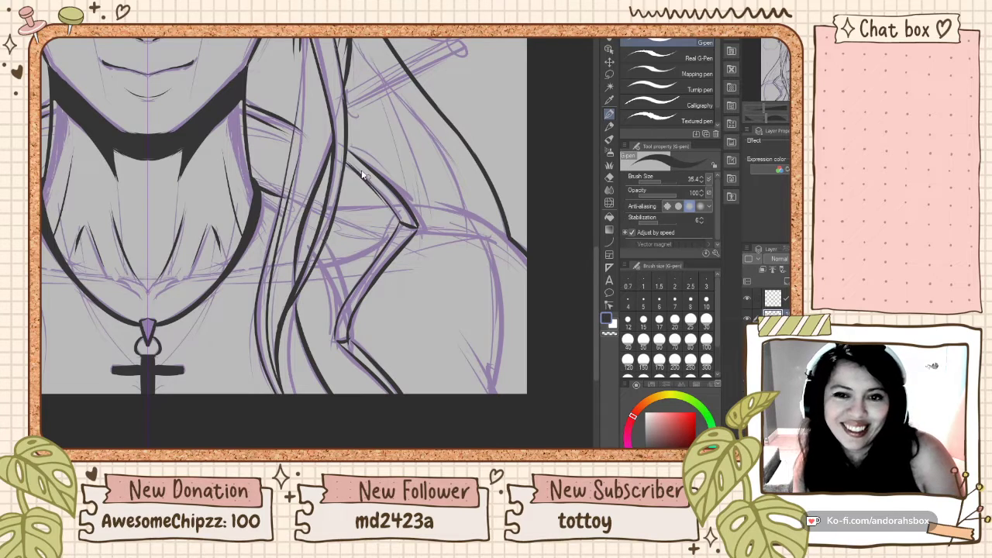
pyautogui.moveTo(345, 159); pyautogui.dragTo(397, 218)
pyautogui.hotkey('ctrl', 'z')
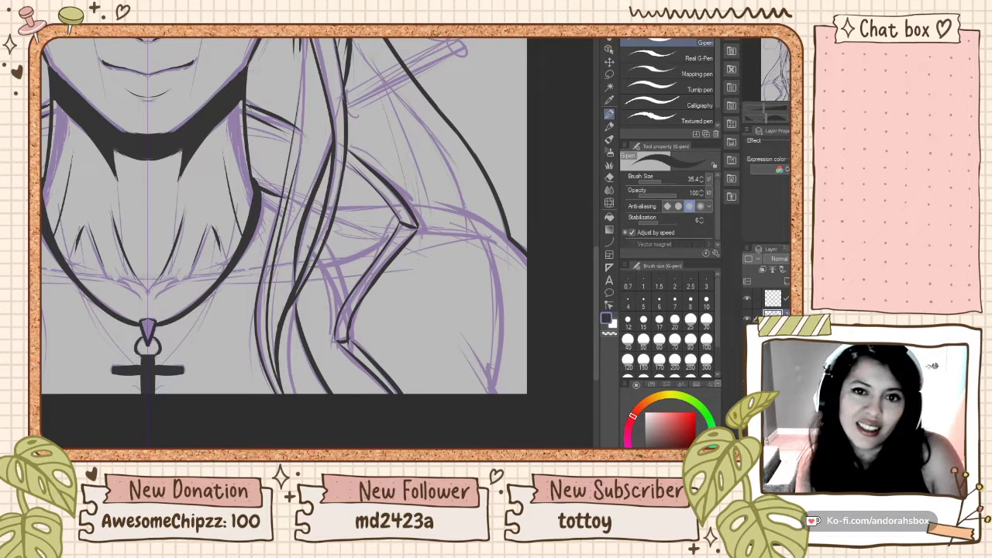
pyautogui.moveTo(249, 113); pyautogui.dragTo(291, 134)
pyautogui.hotkey('ctrl', 'z')
pyautogui.moveTo(247, 110); pyautogui.dragTo(296, 139)
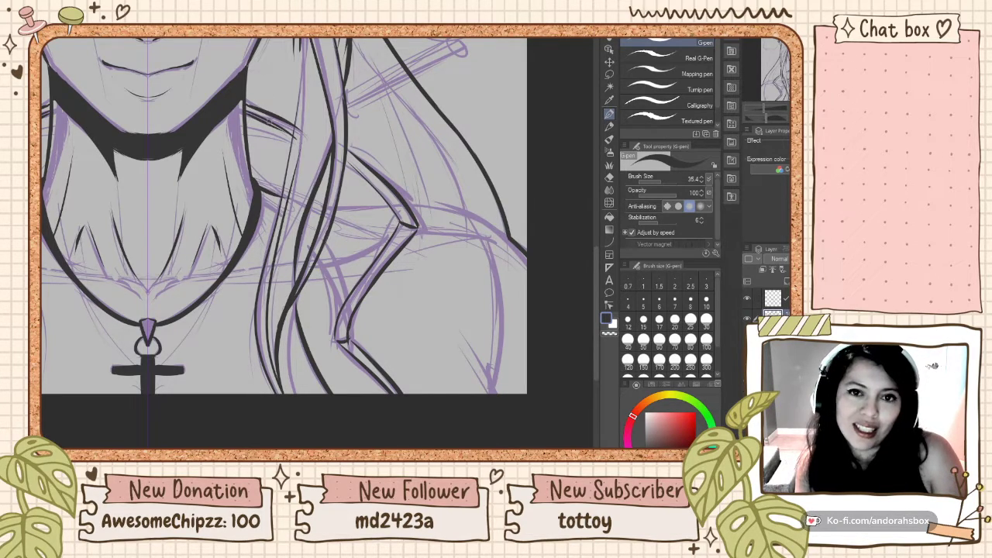
# - Ink a second line under the shoulder slope beside the neck, undoing and redrawing unwanted strokes
pyautogui.hotkey('ctrl', 'z')
pyautogui.moveTo(245, 109); pyautogui.dragTo(295, 141)
pyautogui.hotkey('ctrl', 'z')
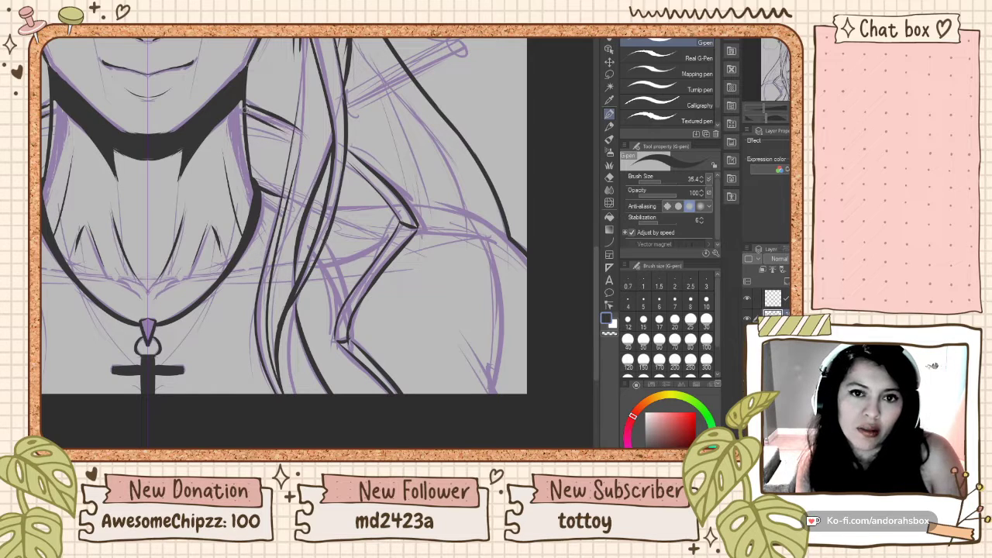
pyautogui.moveTo(245, 110); pyautogui.dragTo(297, 141)
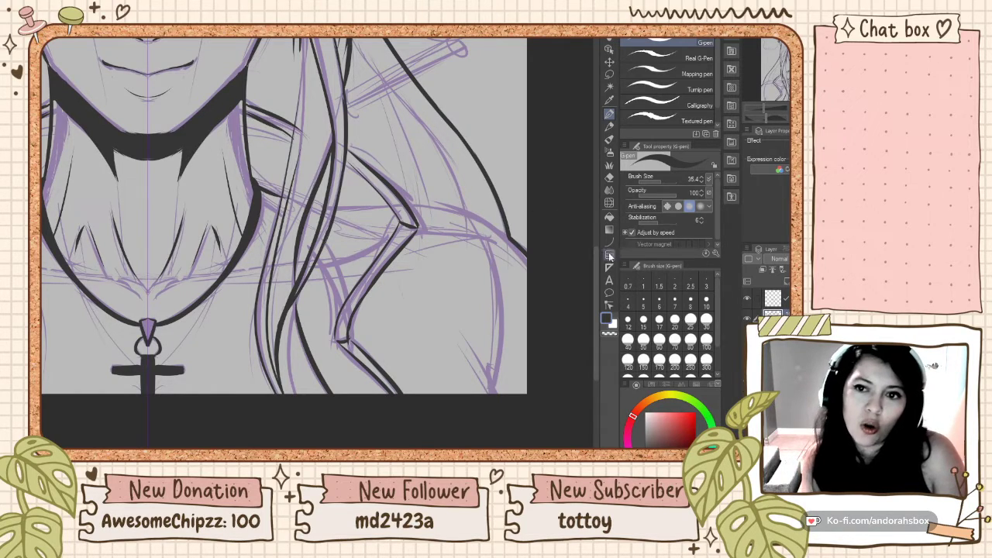
pyautogui.click(611, 335)
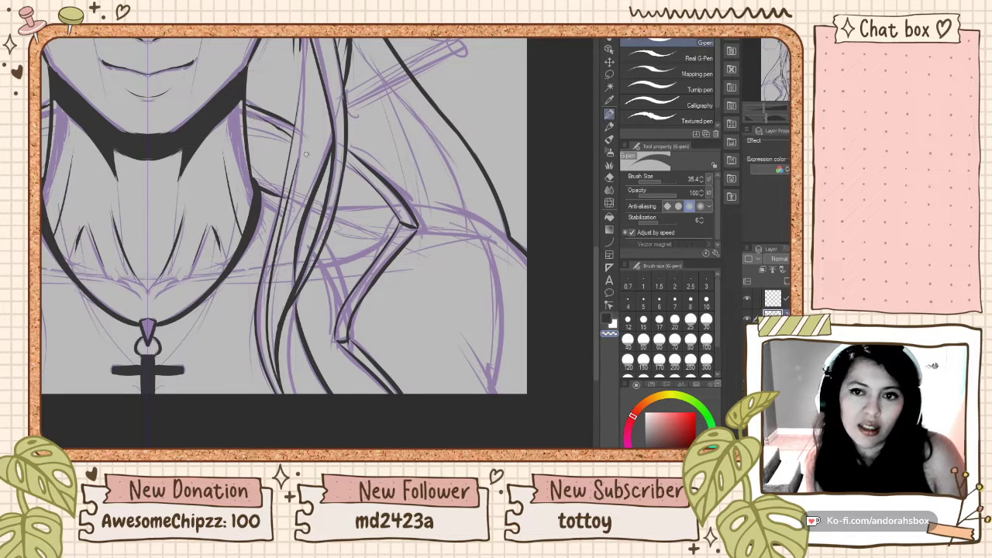
pyautogui.click(607, 318)
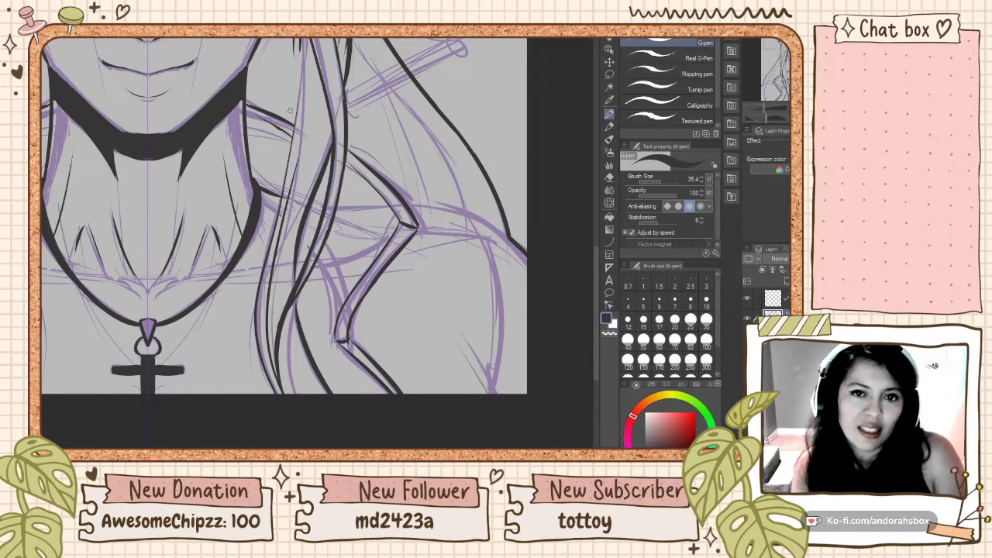
pyautogui.moveTo(246, 110); pyautogui.dragTo(297, 135)
pyautogui.hotkey('ctrl', 'z')
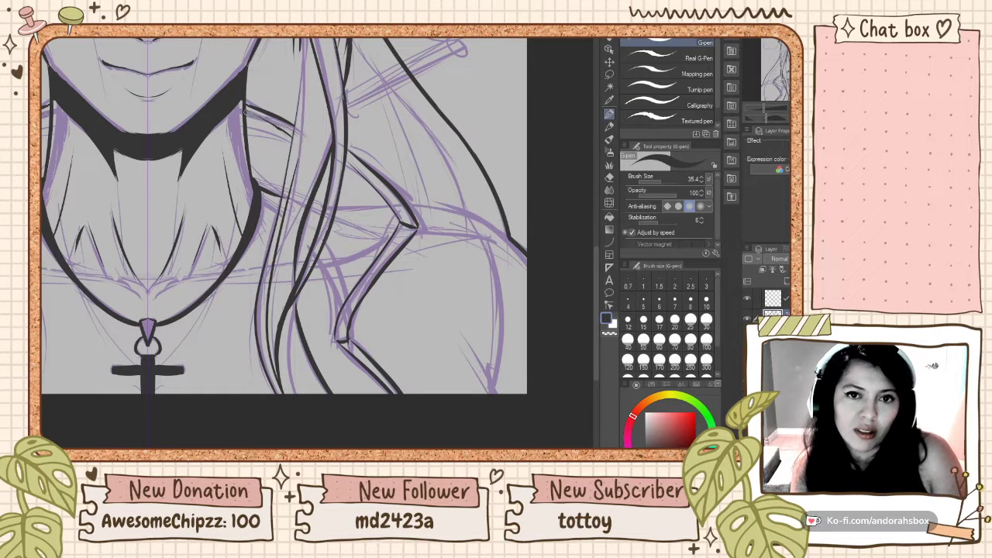
pyautogui.moveTo(247, 112); pyautogui.dragTo(293, 135)
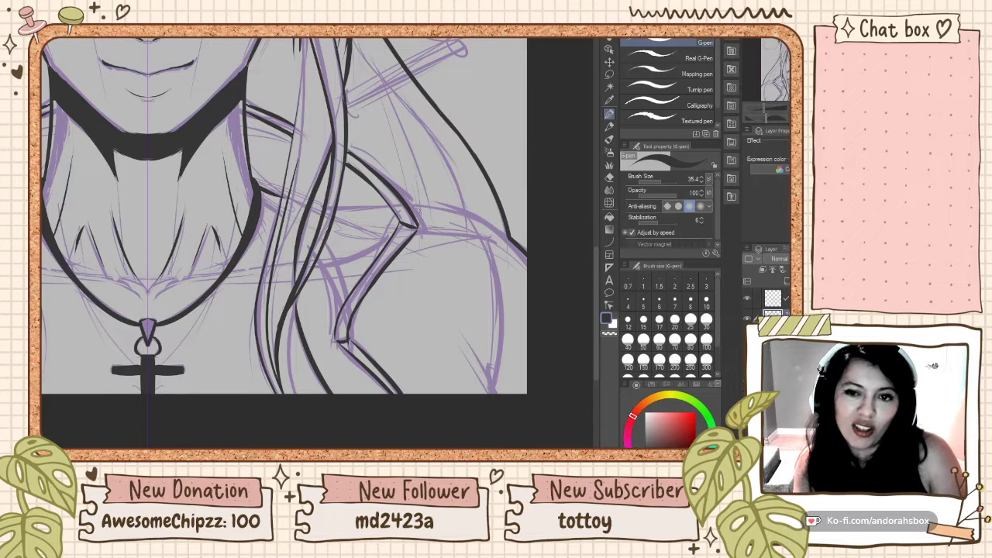
# - Ink a short stroke at the base of the neck beside the top of the necklace cord
pyautogui.click(610, 319)
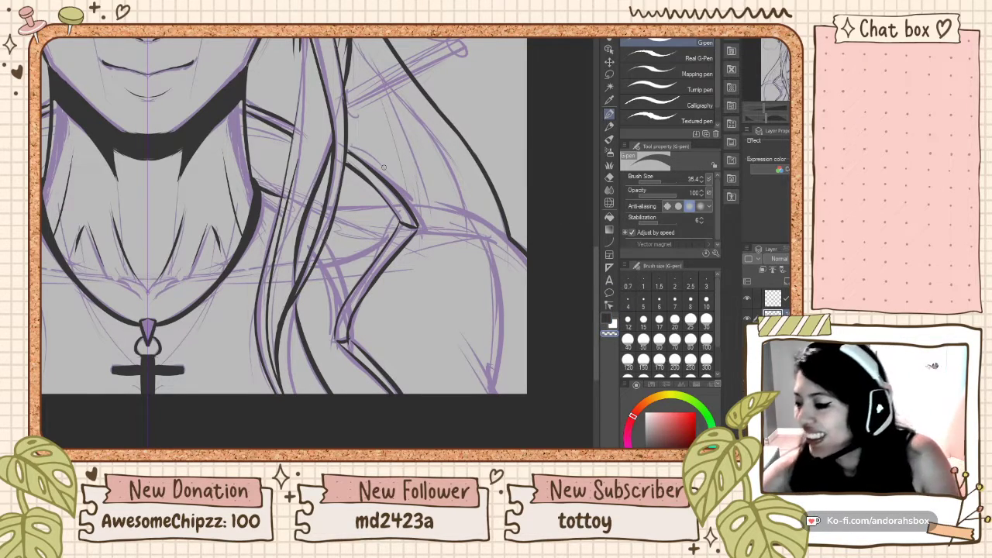
pyautogui.scroll(-5, 369, 281)
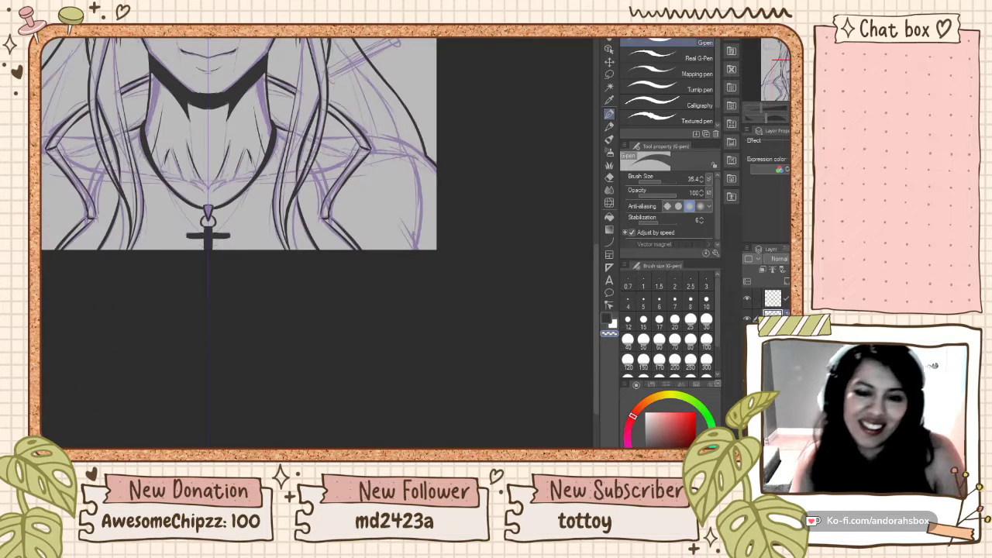
pyautogui.scroll(5, 352, 286)
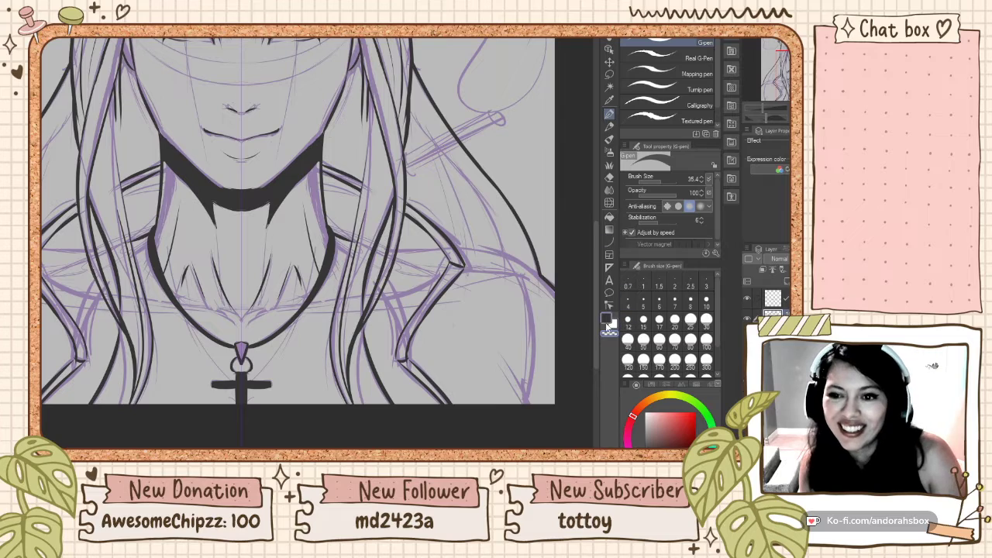
pyautogui.click(607, 320)
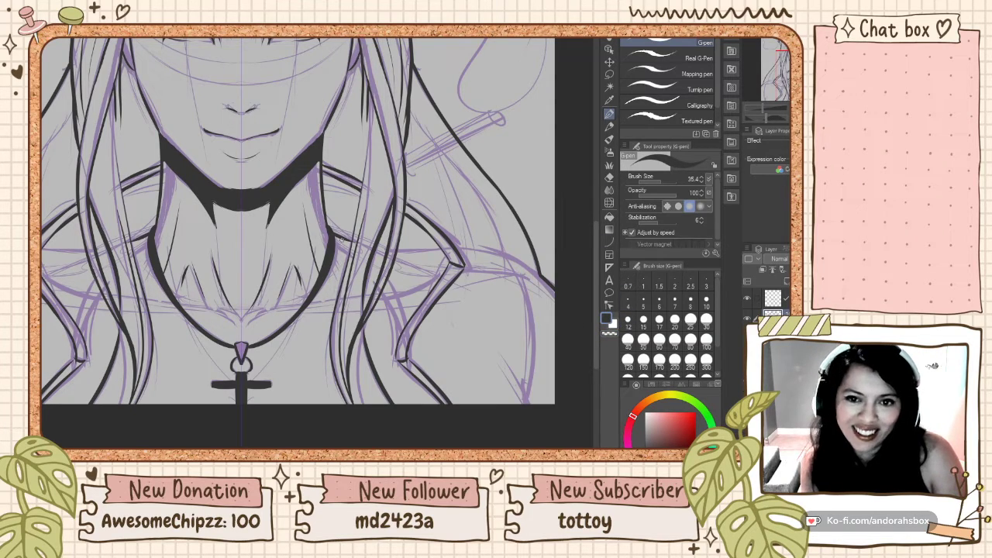
pyautogui.moveTo(331, 215); pyautogui.dragTo(346, 268)
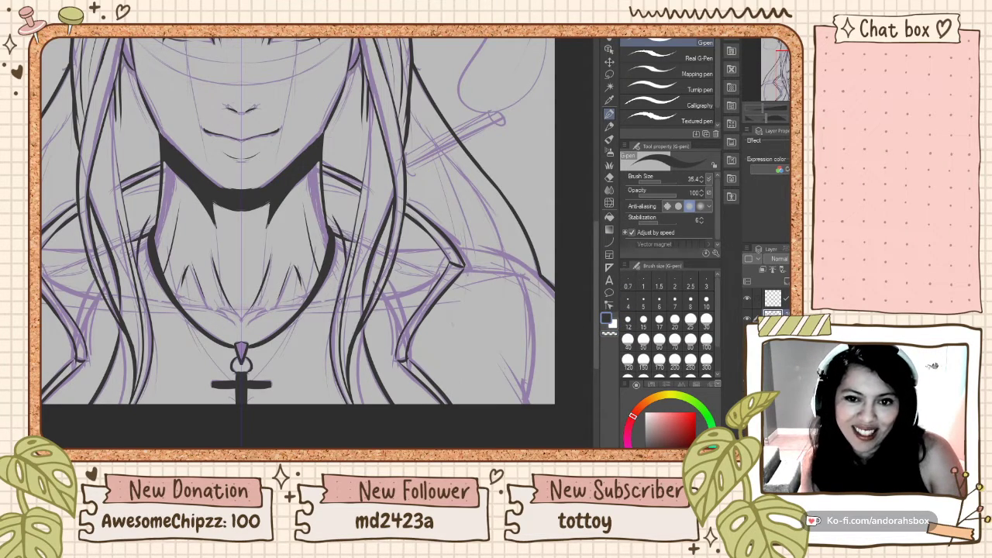
pyautogui.click(606, 315)
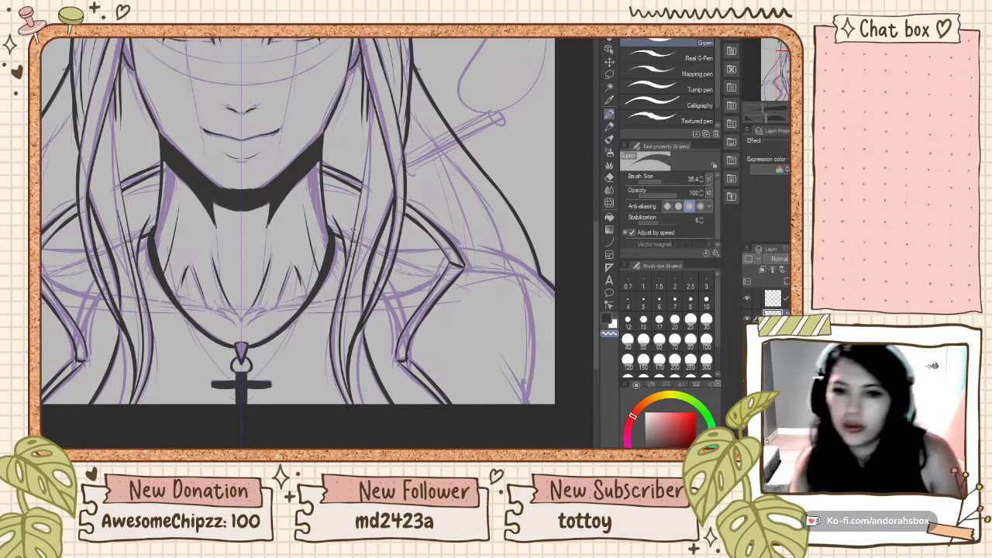
# - Ink the shoulder contour from the garment band's outer point outward to the canvas edge
pyautogui.scroll(-5, 364, 186)
pyautogui.scroll(2, 340, 147)
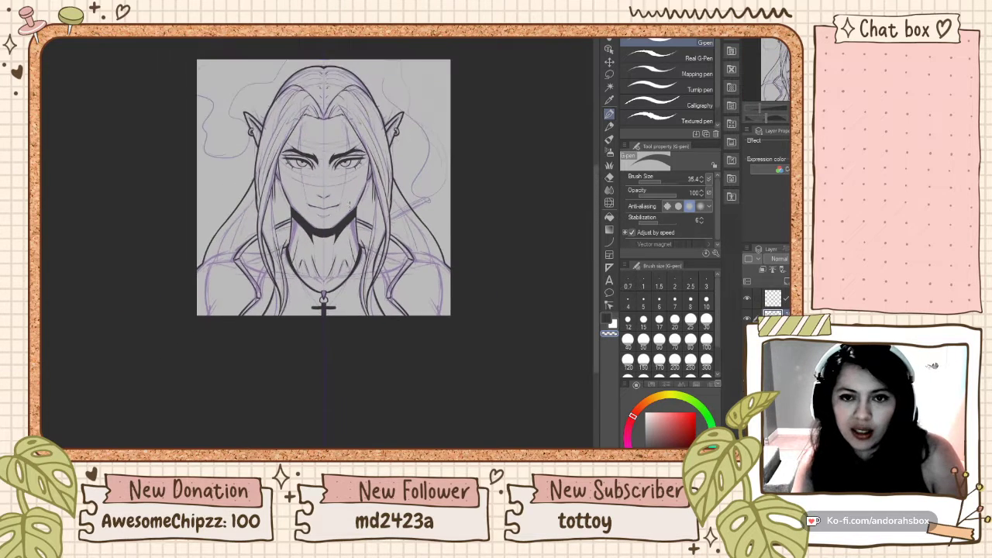
pyautogui.scroll(4, 269, 211)
pyautogui.click(607, 319)
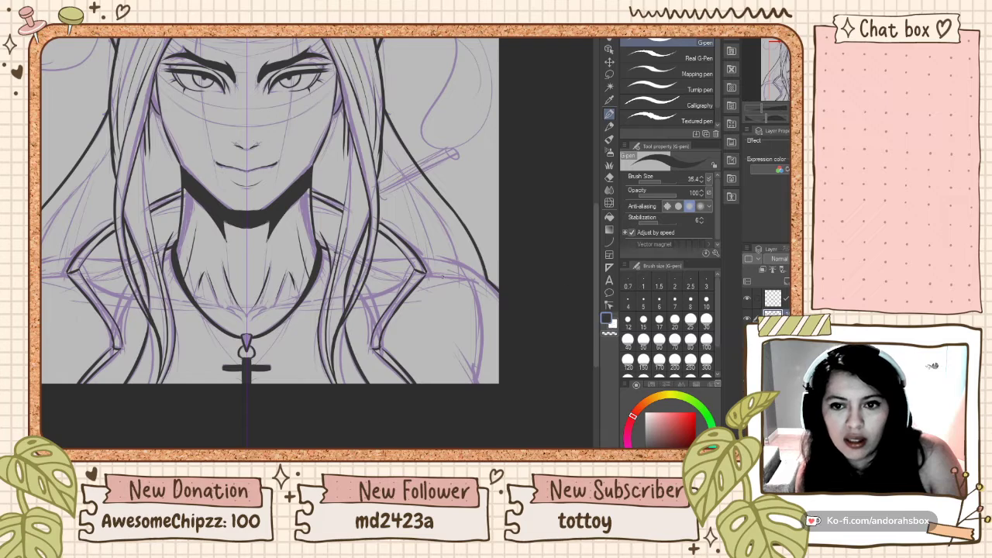
pyautogui.moveTo(418, 290); pyautogui.dragTo(499, 287)
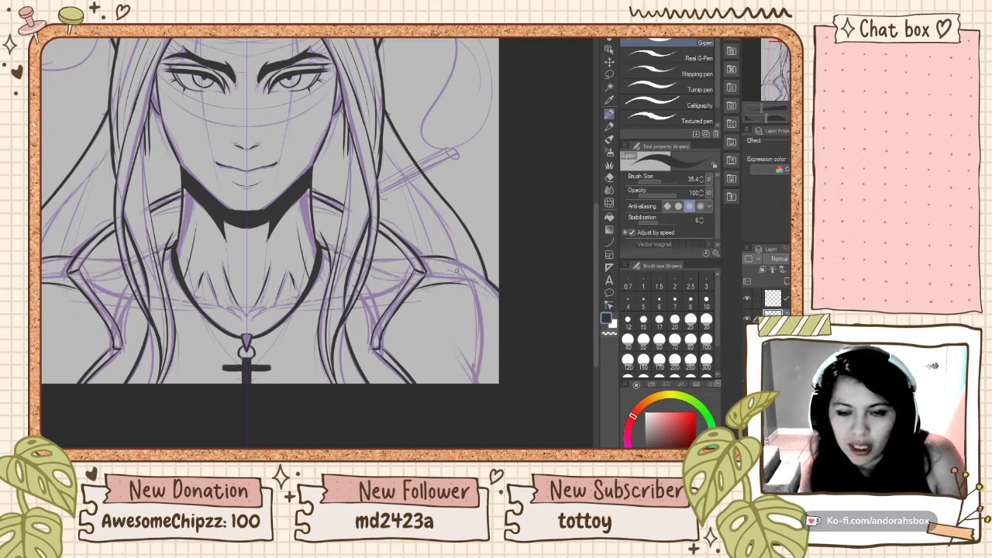
# - Ink the outer arm line from the shoulder down to the canvas bottom and rework its shoulder curve, undoing unwanted strokes
pyautogui.moveTo(457, 262); pyautogui.dragTo(472, 303)
pyautogui.hotkey('ctrl', 'z')
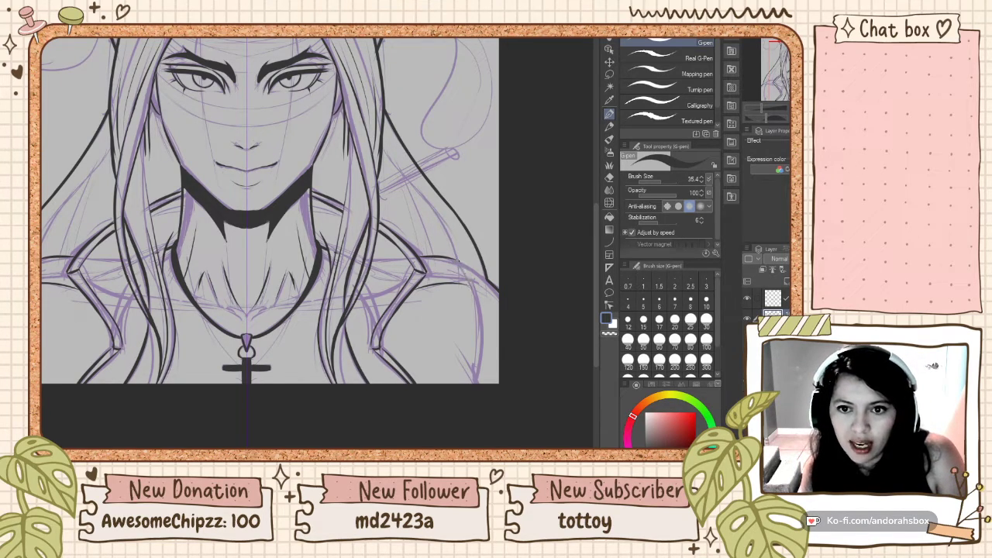
pyautogui.moveTo(457, 259); pyautogui.dragTo(470, 291)
pyautogui.hotkey('ctrl', 'z')
pyautogui.moveTo(456, 258)
pyautogui.mouseDown()
pyautogui.moveTo(471, 285)
pyautogui.moveTo(473, 399)
pyautogui.mouseUp()
pyautogui.hotkey('ctrl', 'z')
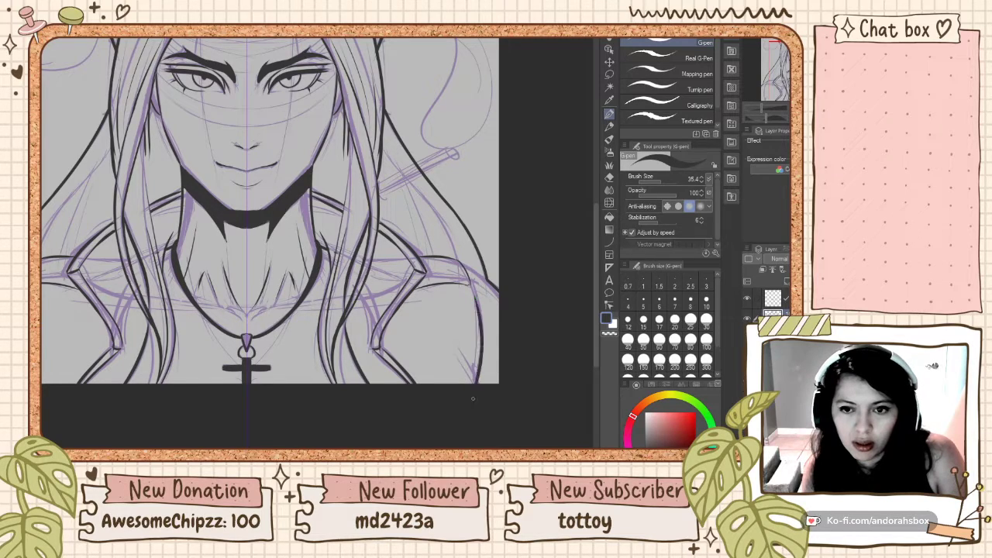
pyautogui.hotkey('ctrl', 'z')
pyautogui.moveTo(476, 297); pyautogui.dragTo(476, 383)
pyautogui.hotkey('ctrl', 'z')
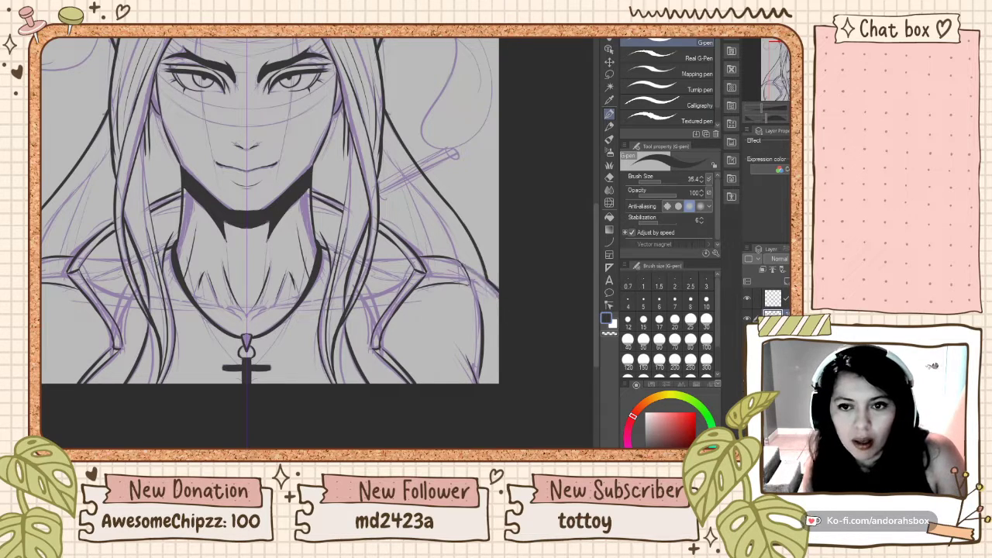
pyautogui.moveTo(464, 267); pyautogui.dragTo(501, 295)
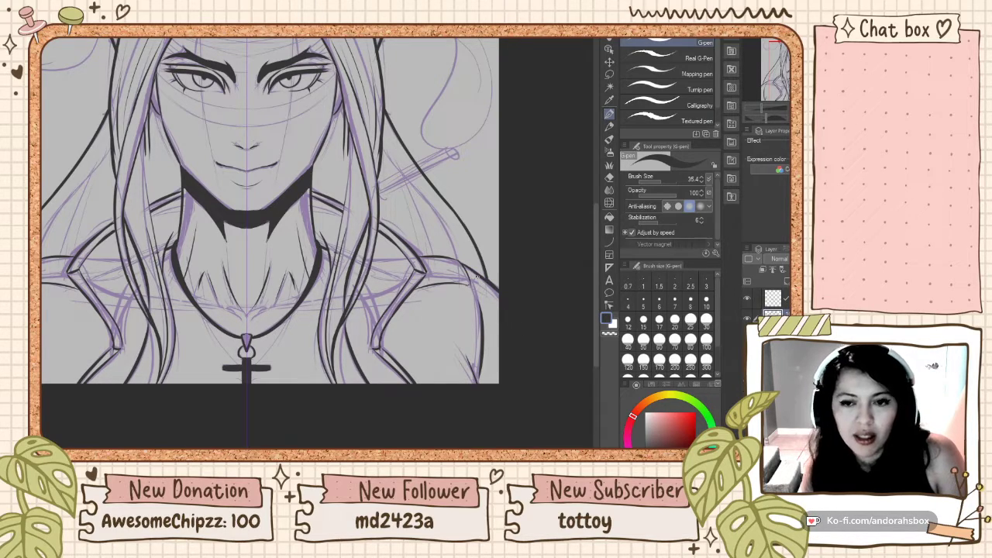
# - Try to ink a curved line from the garment band's lower corner up to the hair strand
pyautogui.scroll(-2, 478, 250)
pyautogui.scroll(3, 278, 249)
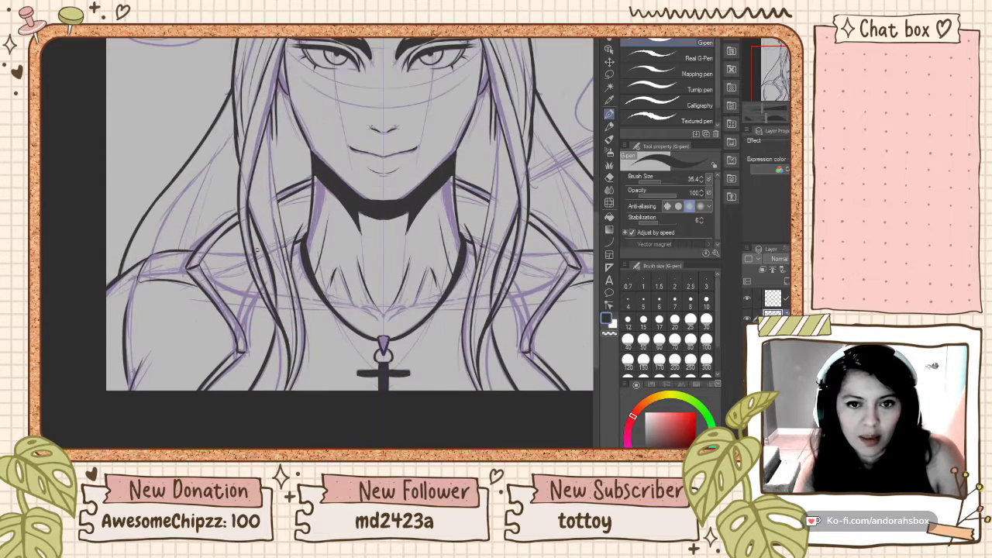
pyautogui.scroll(-2, 277, 249)
pyautogui.scroll(3, 278, 248)
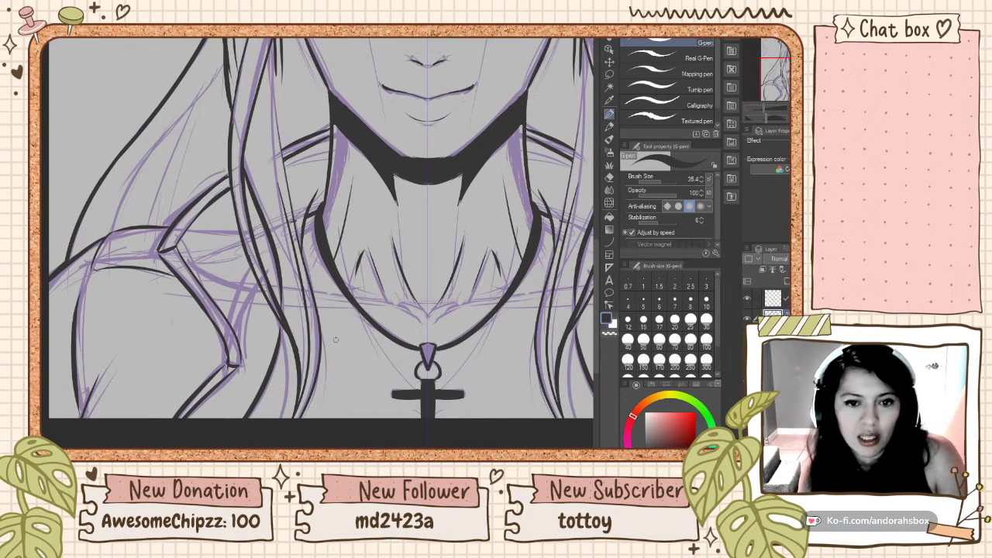
pyautogui.moveTo(240, 365)
pyautogui.mouseDown()
pyautogui.moveTo(243, 320)
pyautogui.moveTo(249, 291)
pyautogui.mouseUp()
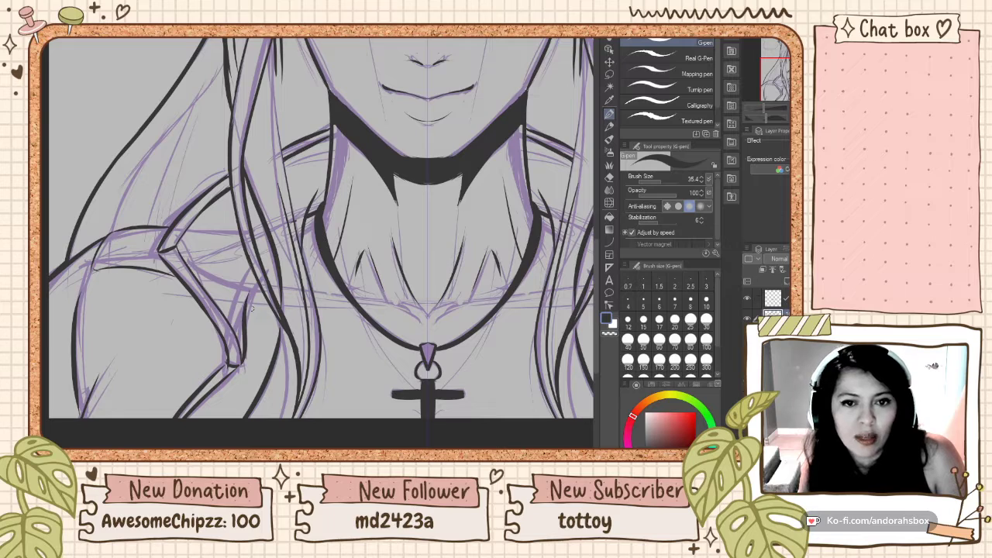
pyautogui.hotkey('ctrl', 'z')
pyautogui.moveTo(241, 366); pyautogui.dragTo(257, 288)
pyautogui.hotkey('ctrl', 'z')
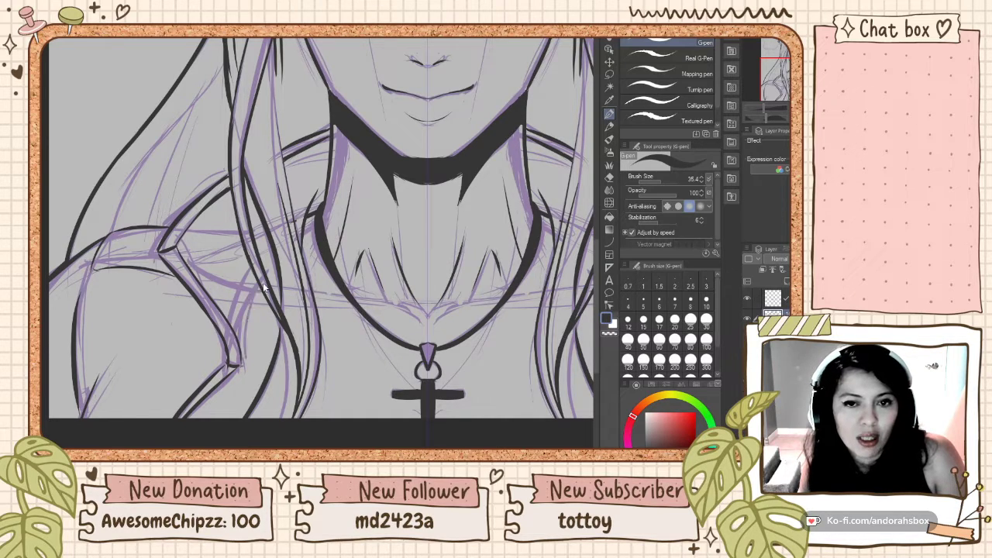
pyautogui.scroll(-3, 276, 295)
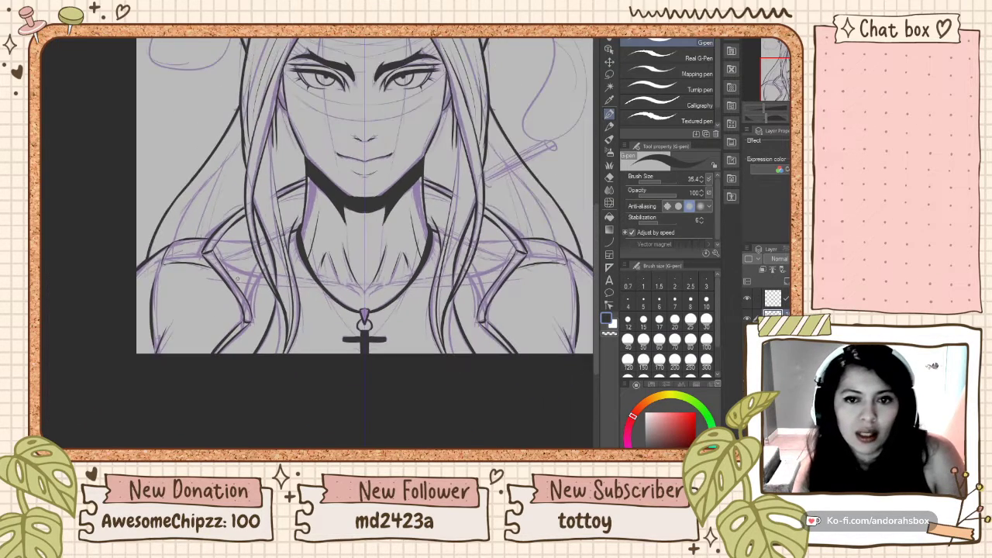
pyautogui.scroll(-2, 248, 280)
pyautogui.scroll(3, 390, 287)
pyautogui.scroll(2, 402, 332)
pyautogui.scroll(-4, 395, 299)
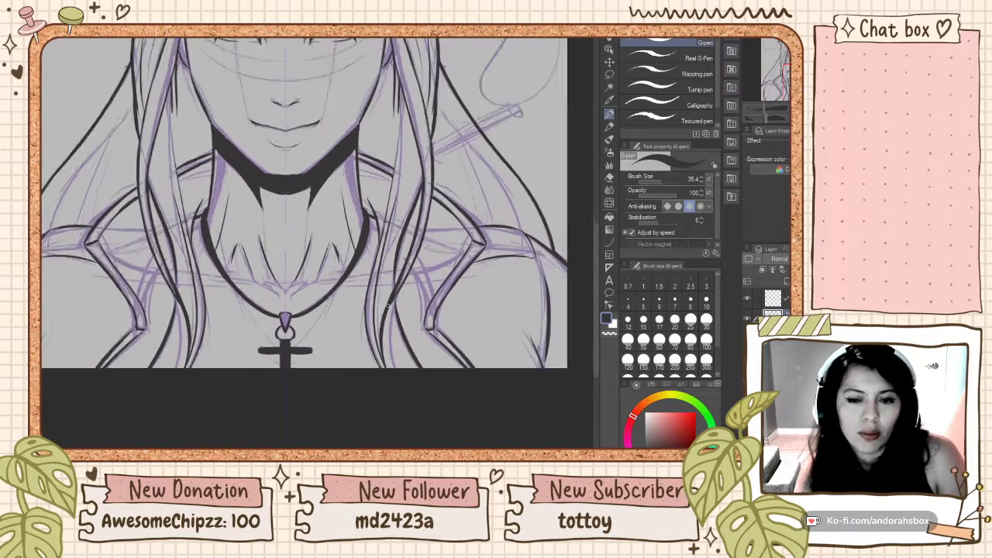